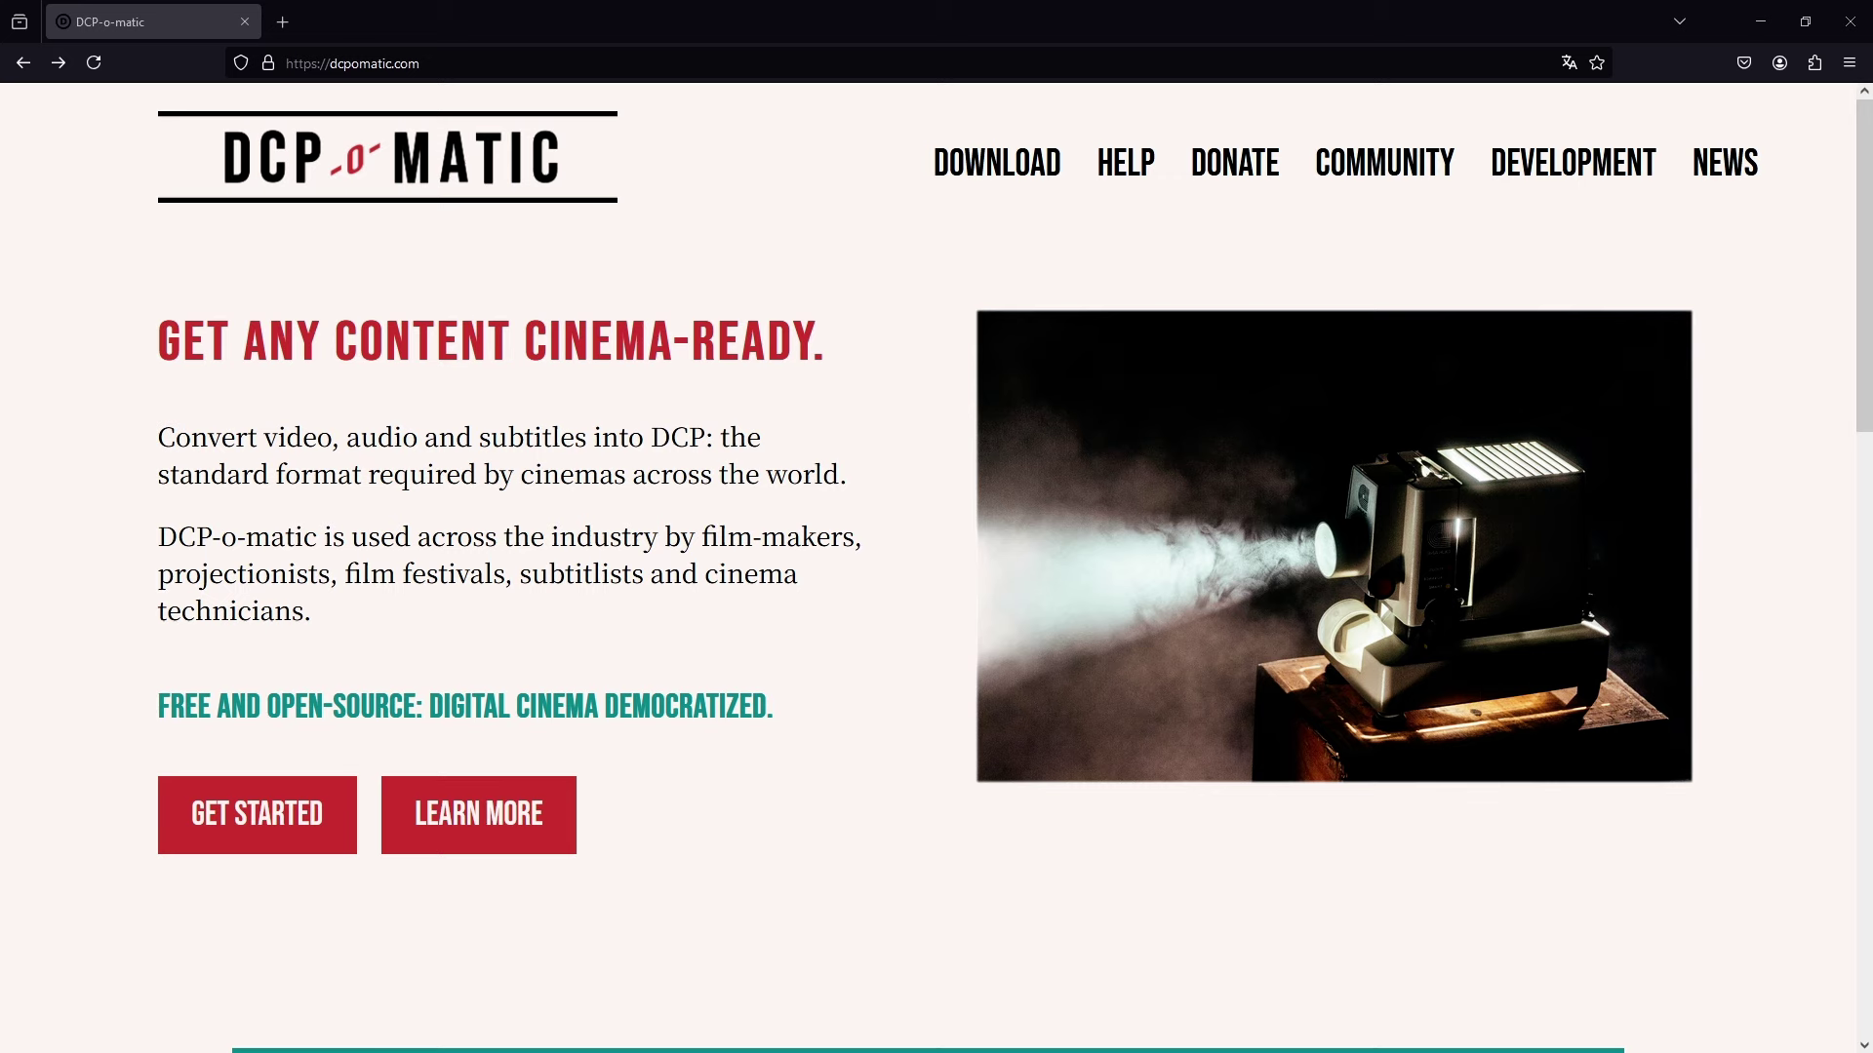
Read the Video, Audio and Timed text sections of the content settings chapter in the online DCP-o-matic manual
click(1129, 169)
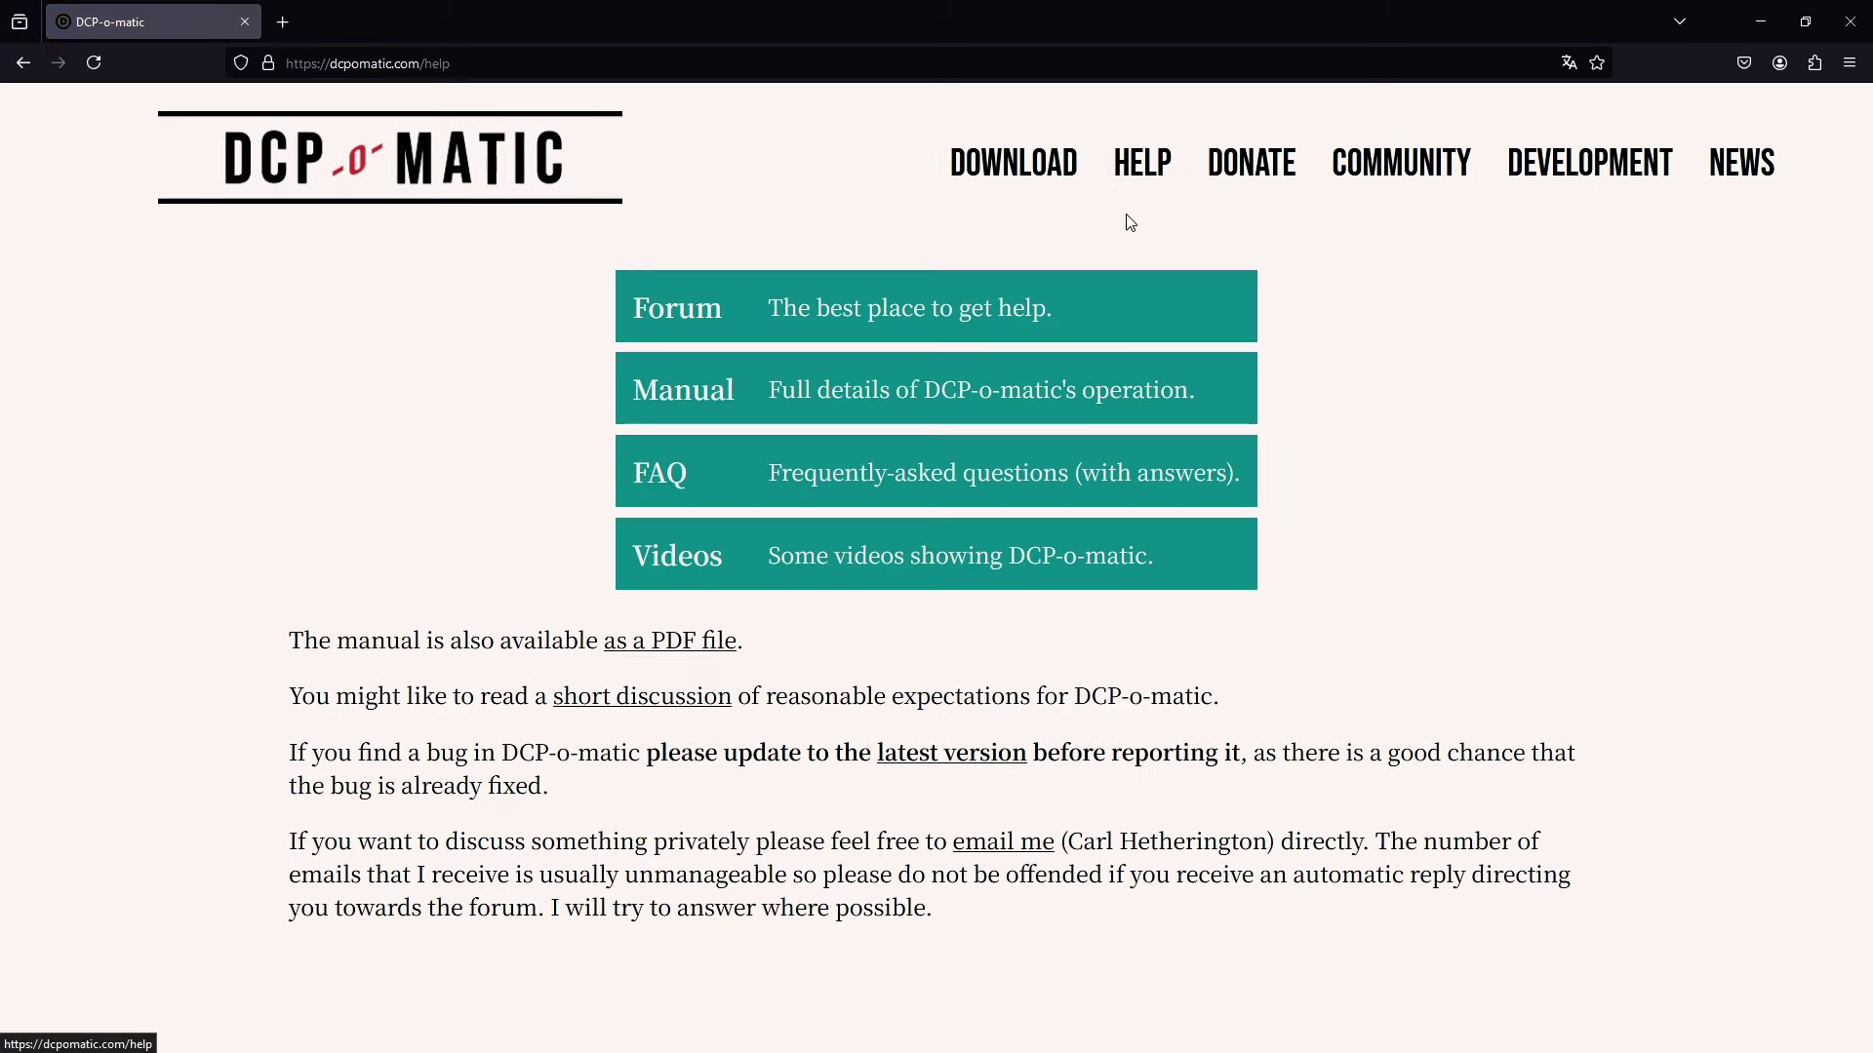
click(827, 397)
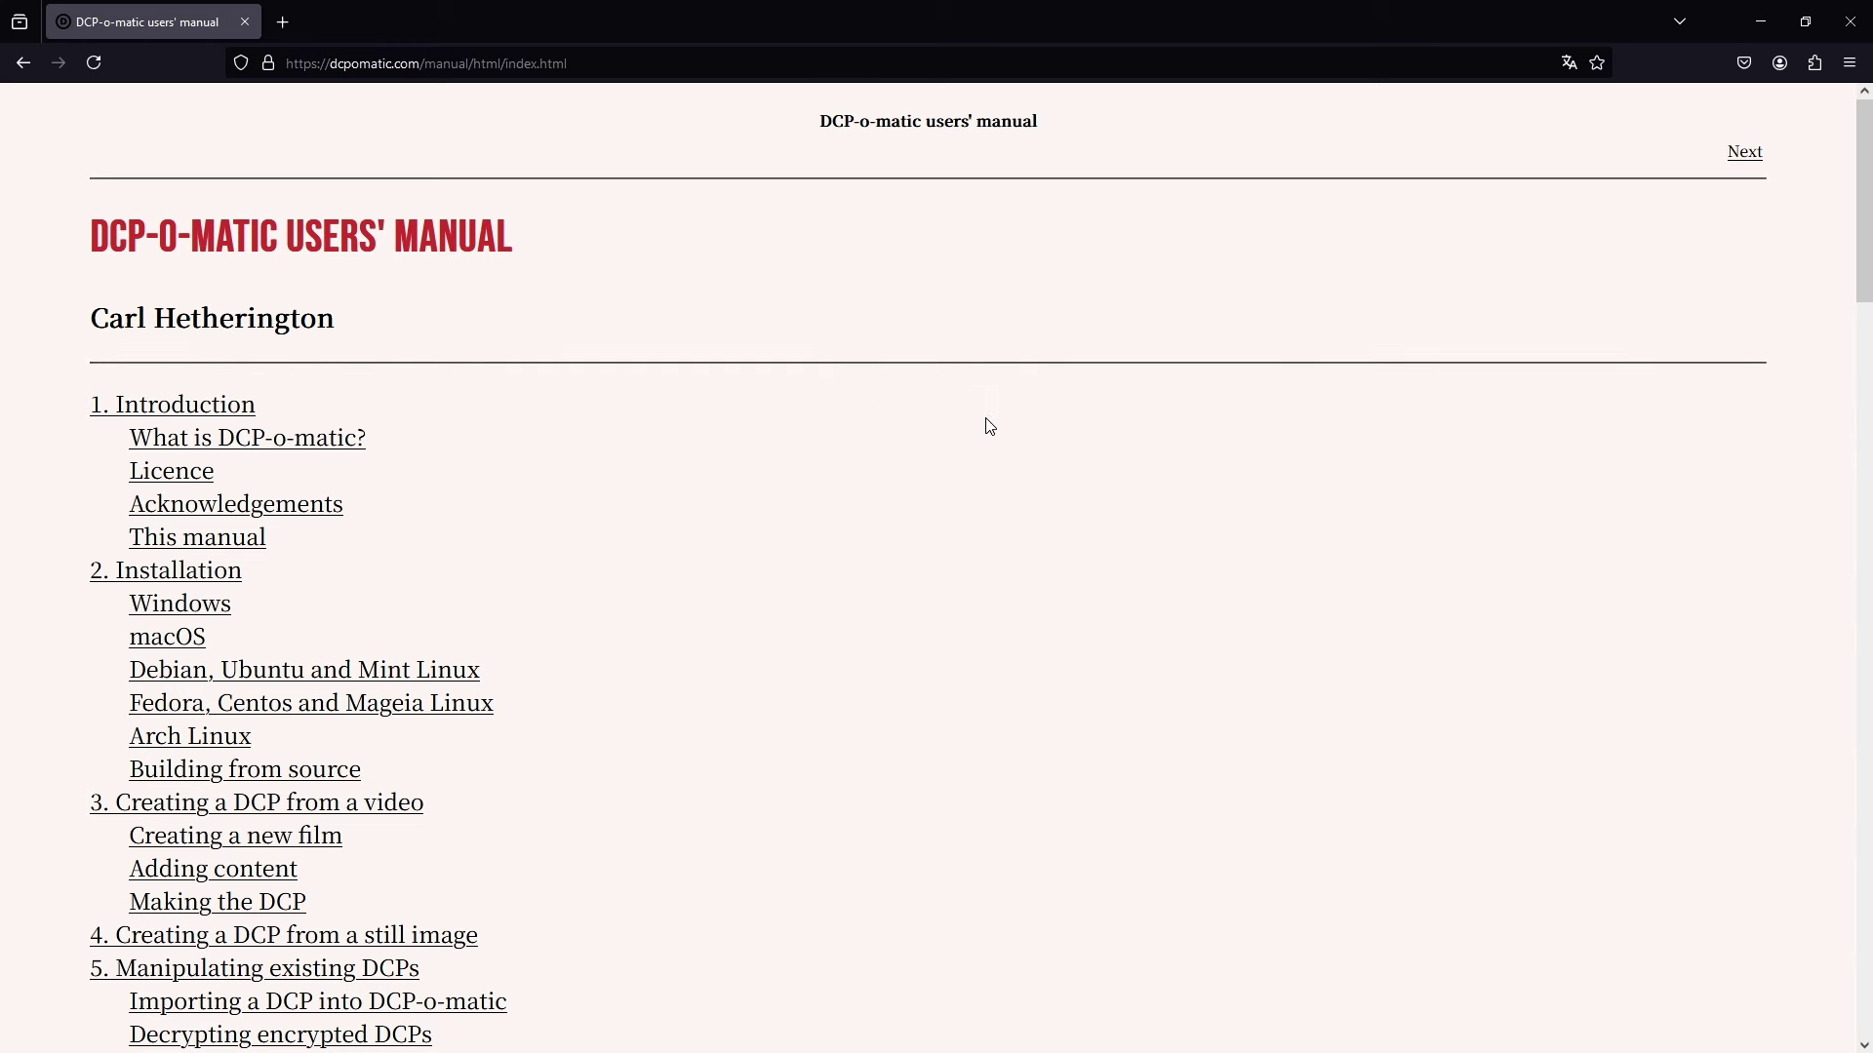
drag(1865, 239, 1852, 467)
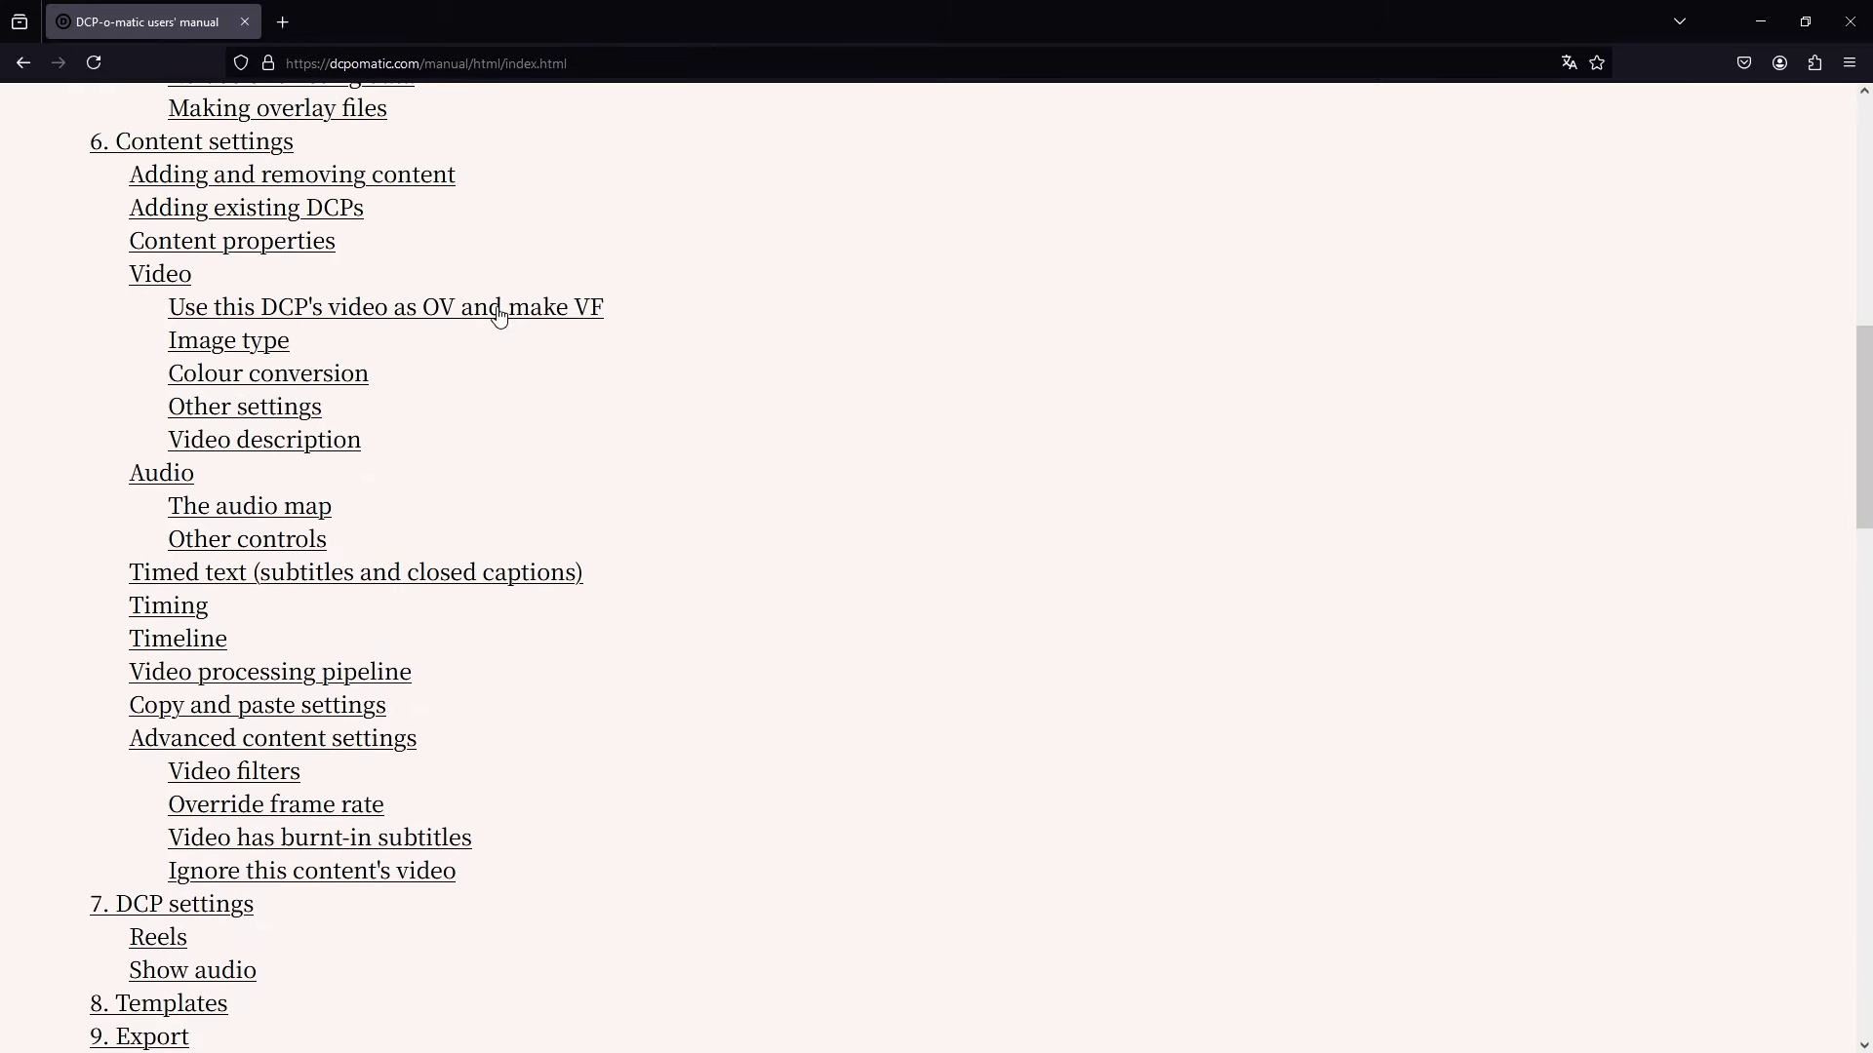
click(184, 277)
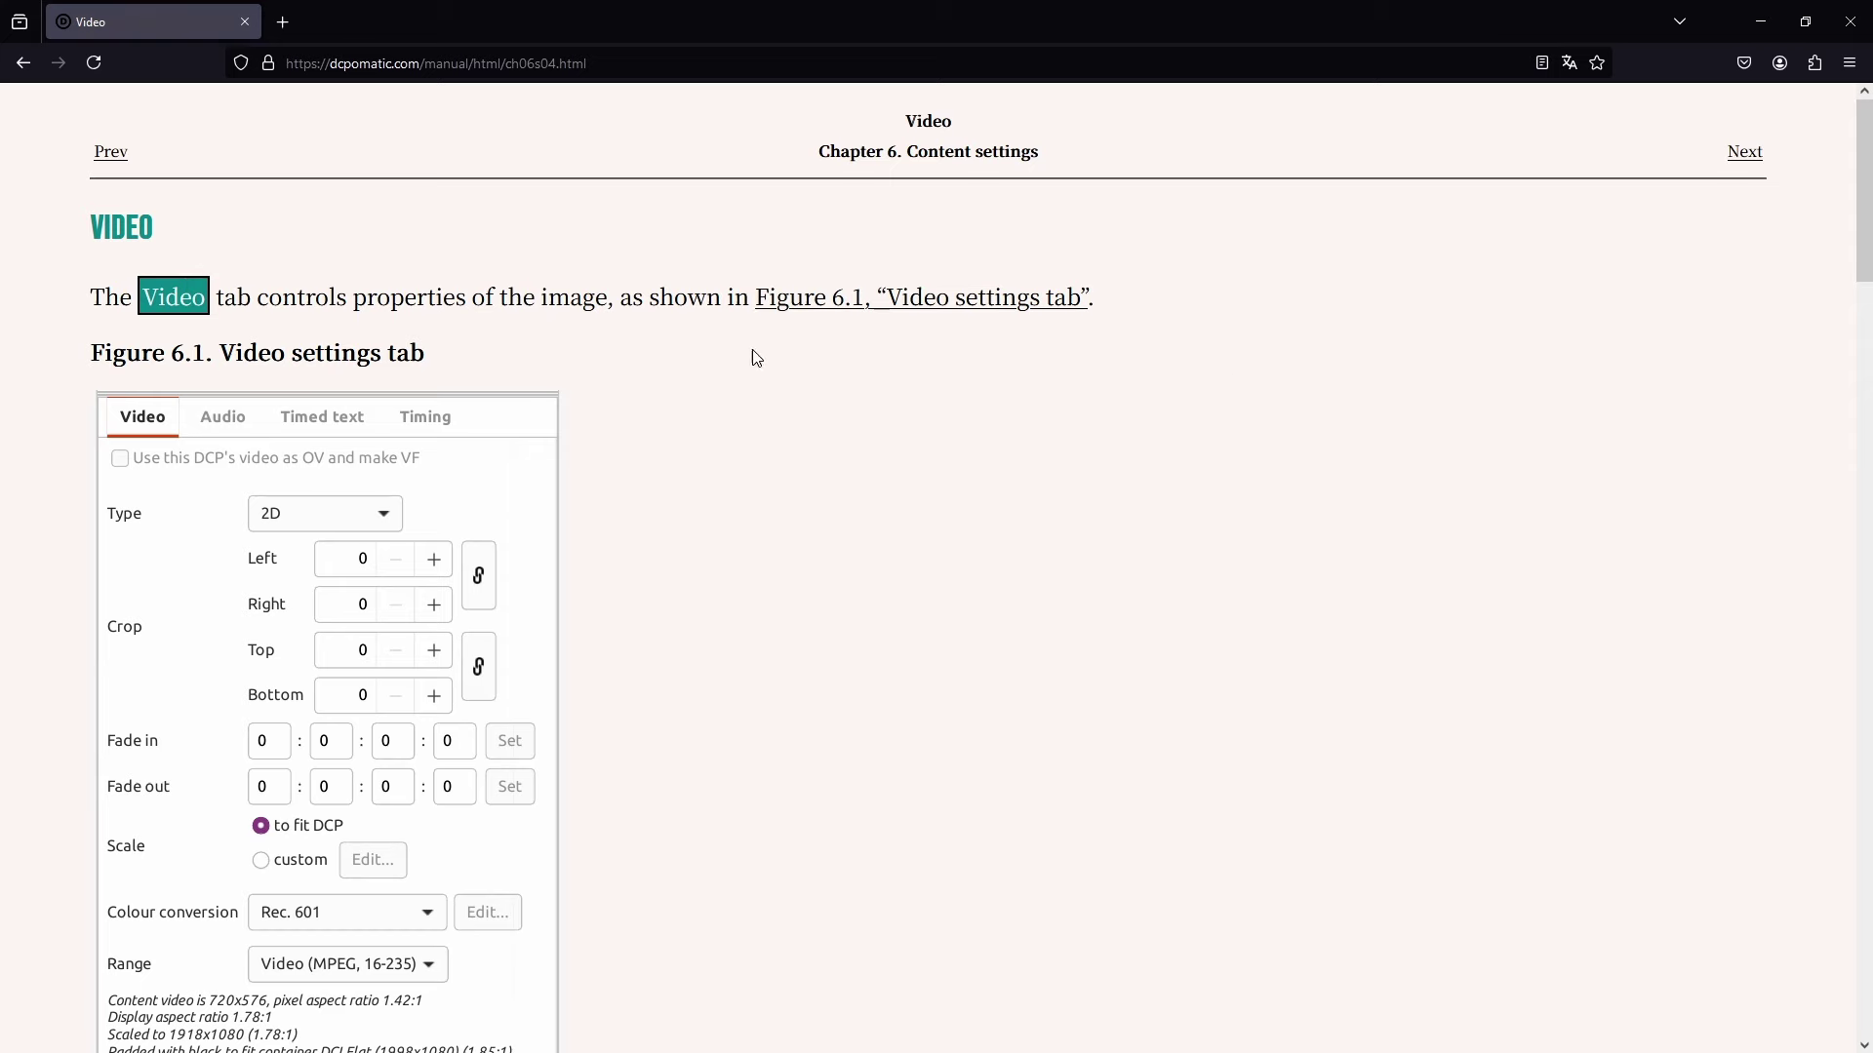
drag(1860, 250, 1859, 1005)
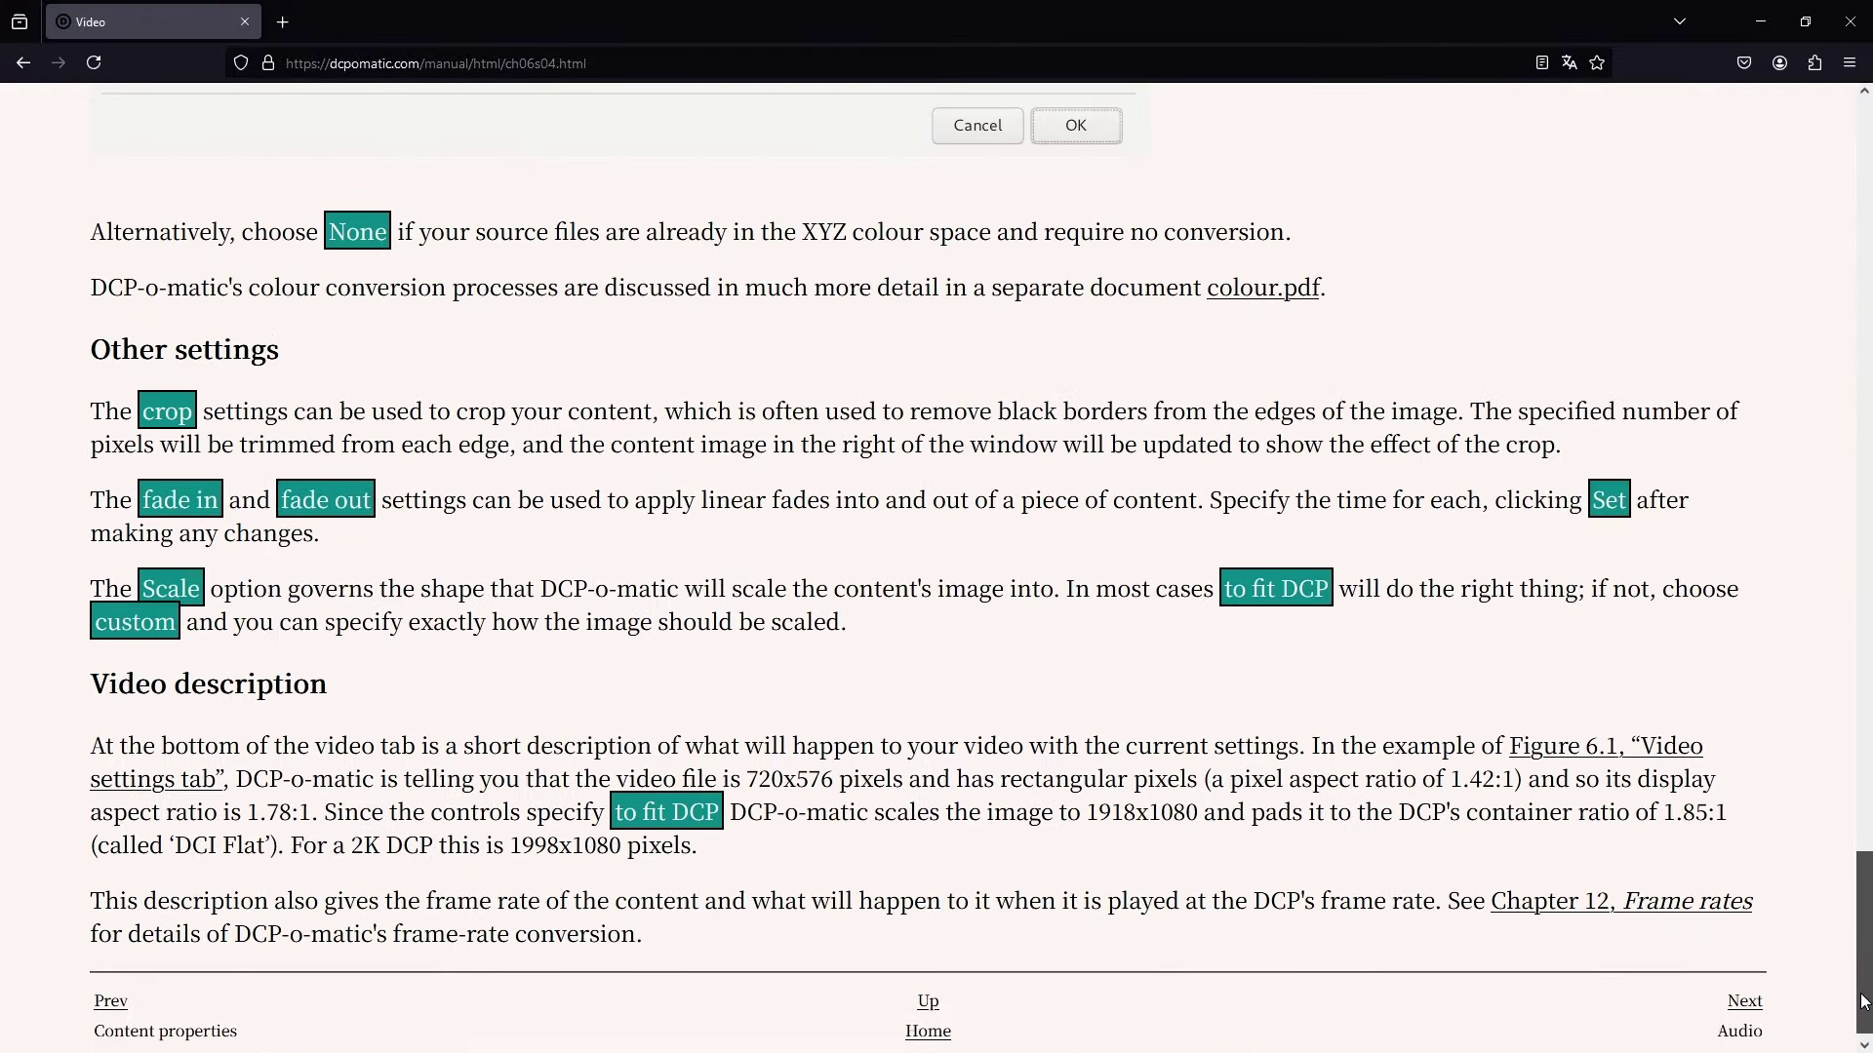
click(1744, 1003)
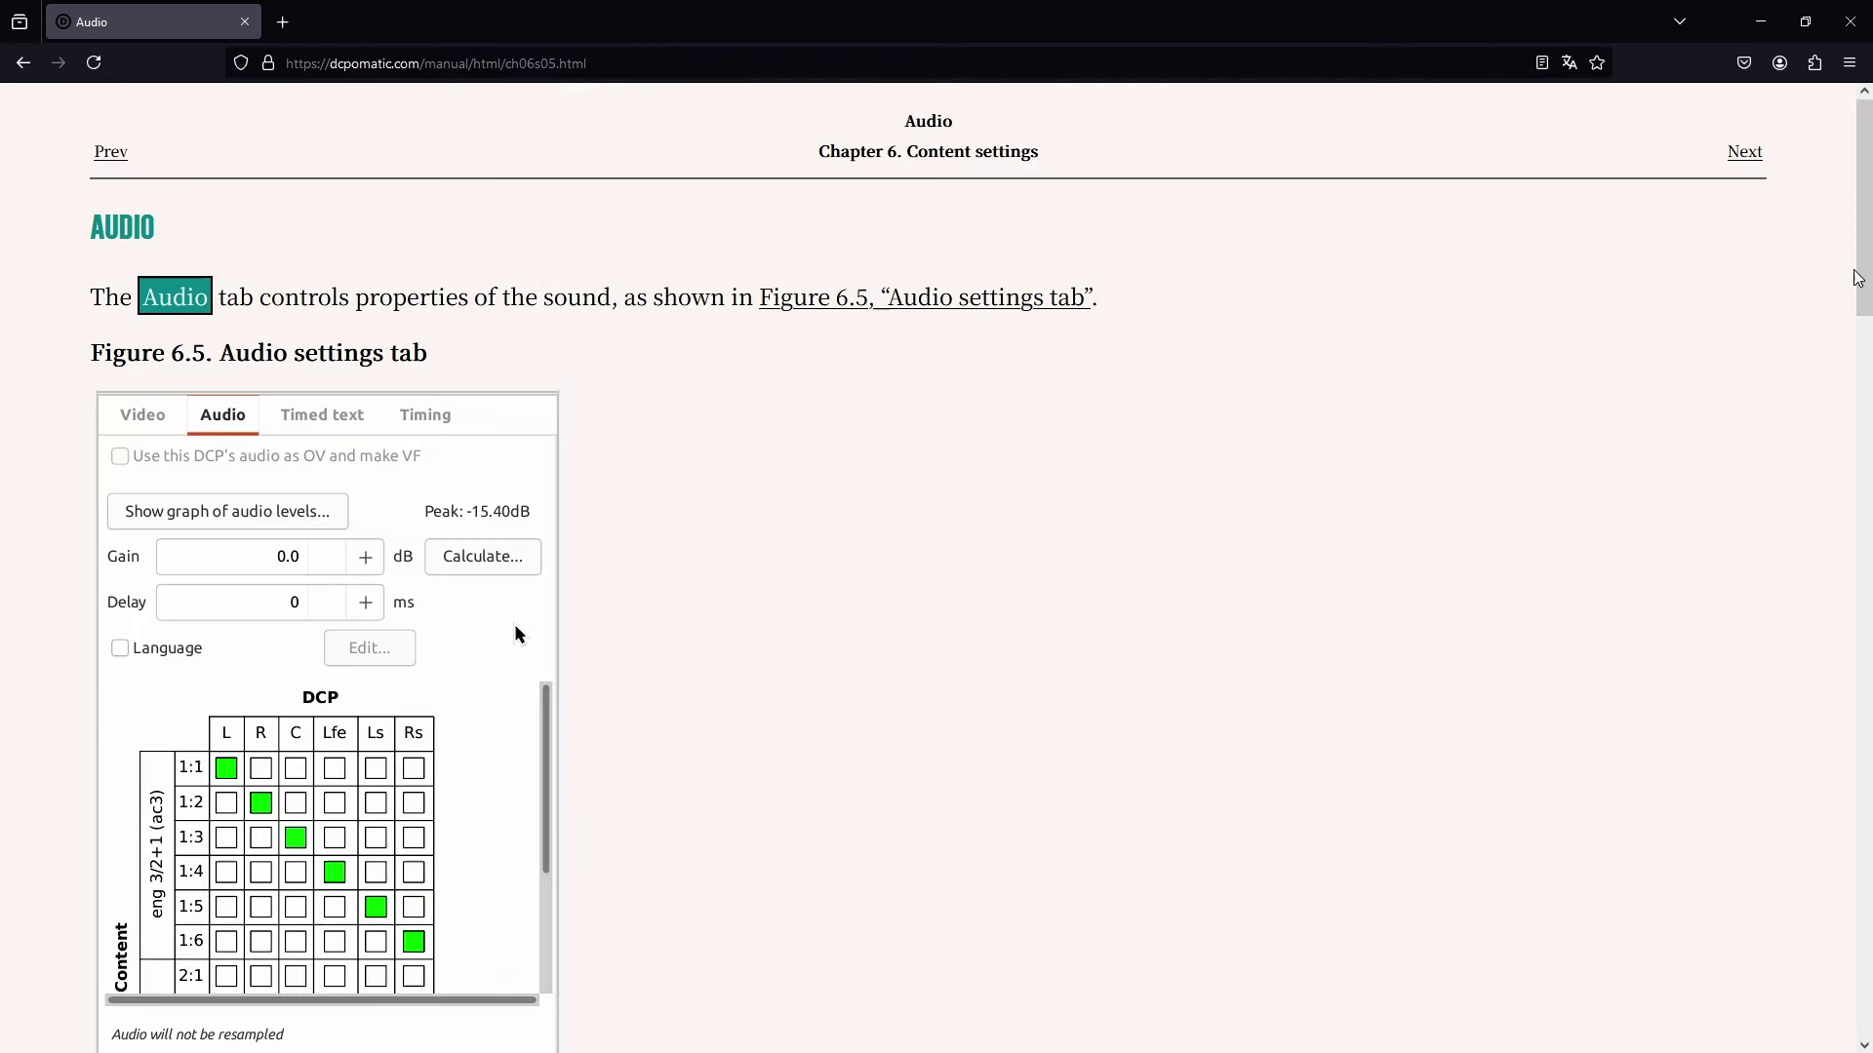
drag(1861, 278, 1840, 990)
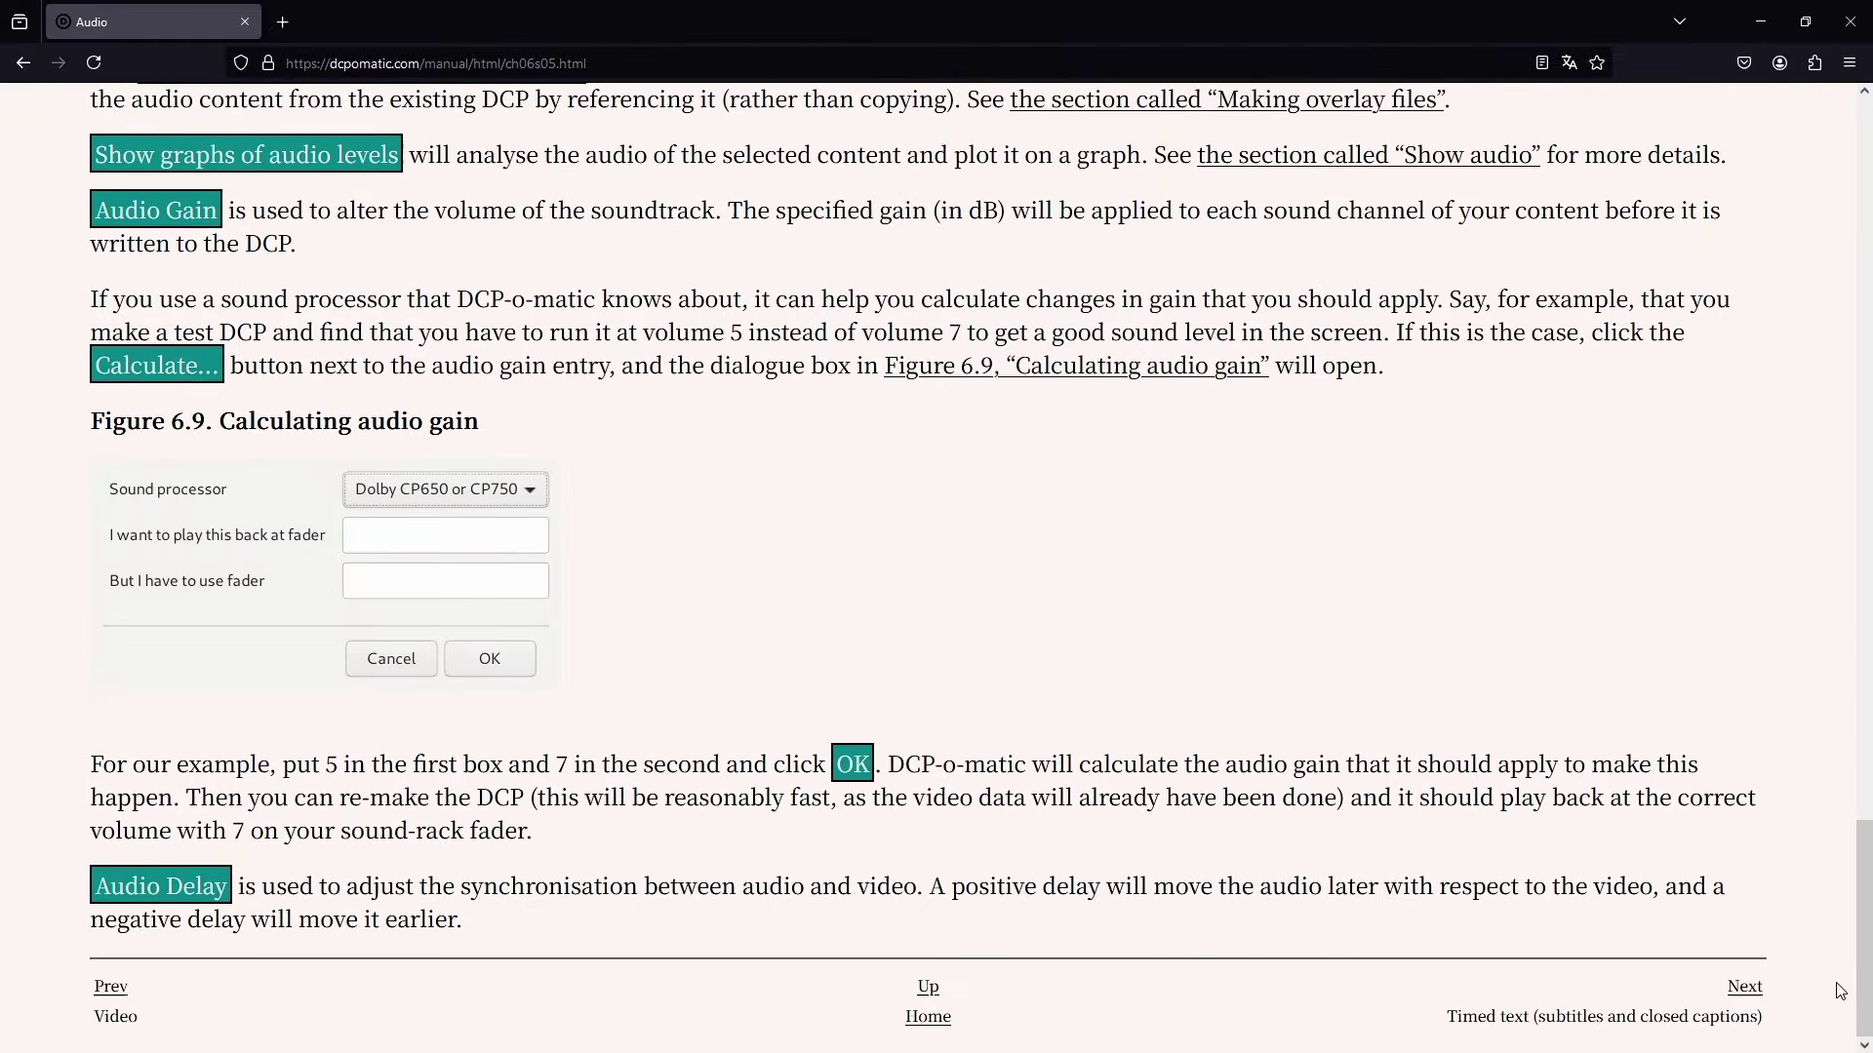
click(1745, 987)
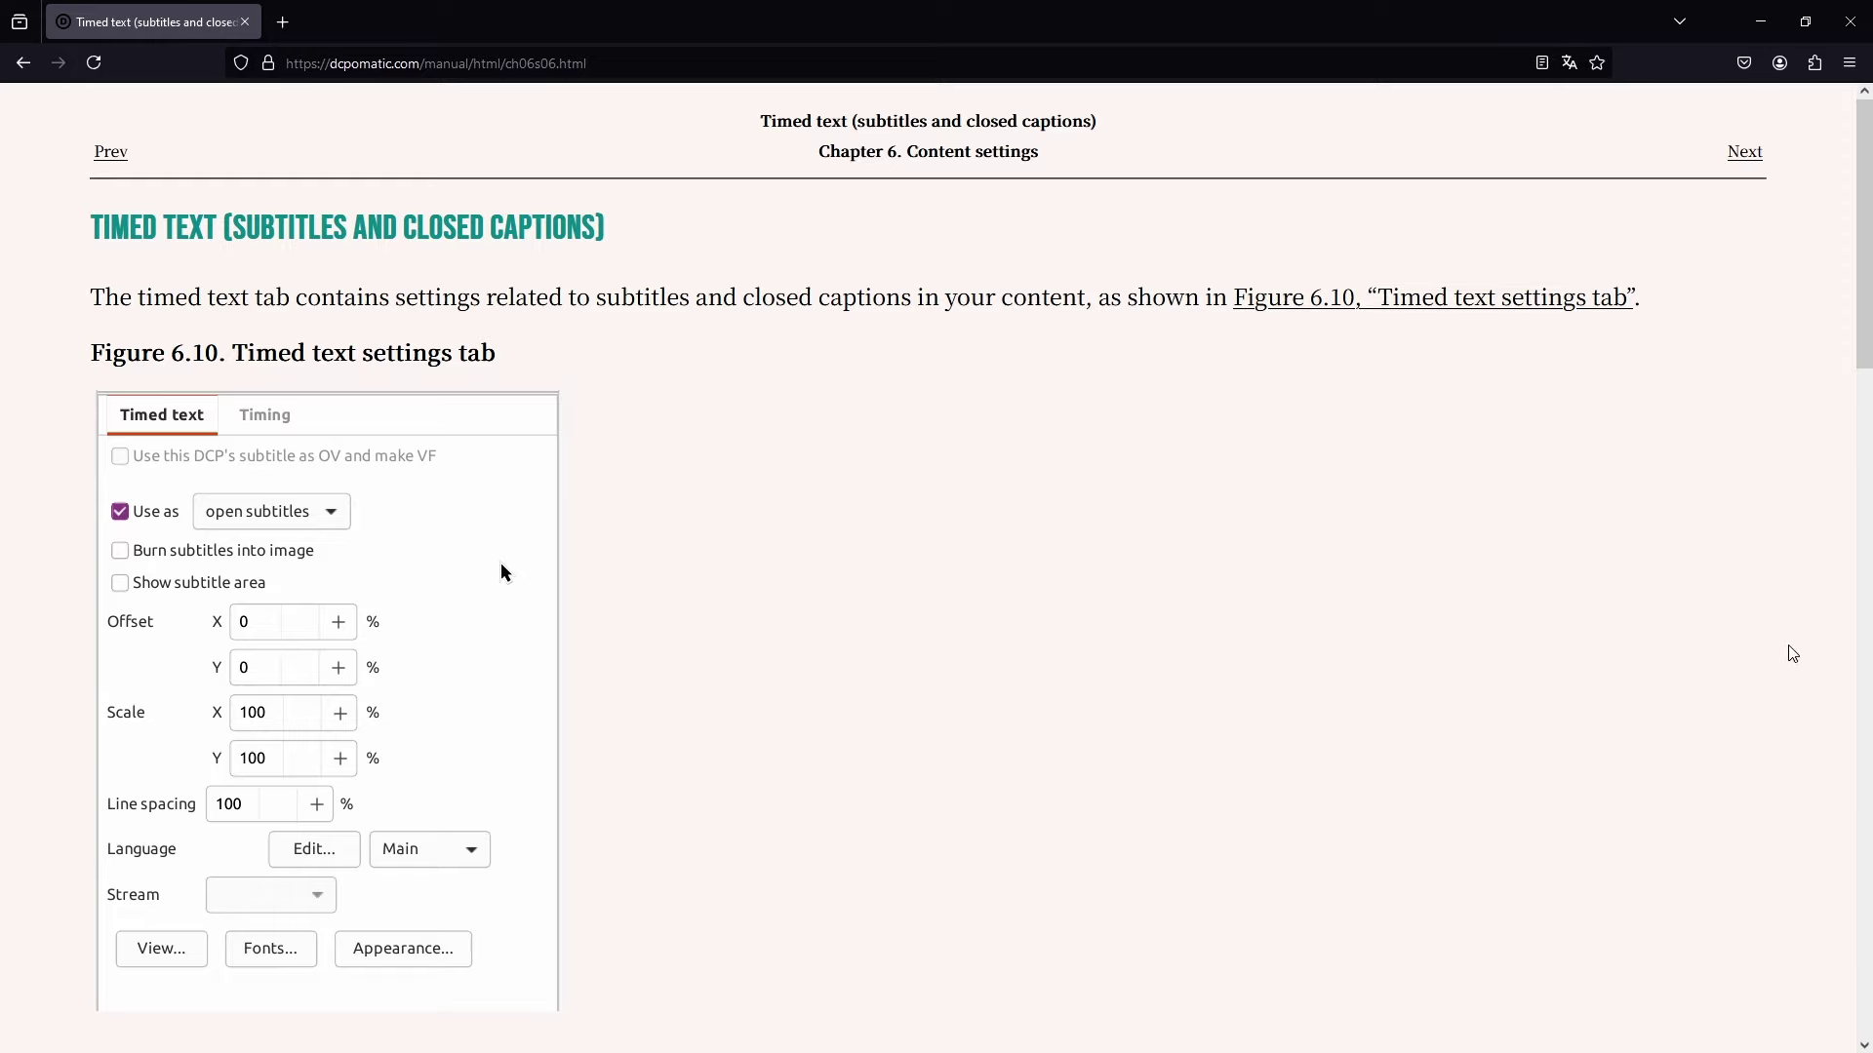
drag(1863, 351, 1859, 1043)
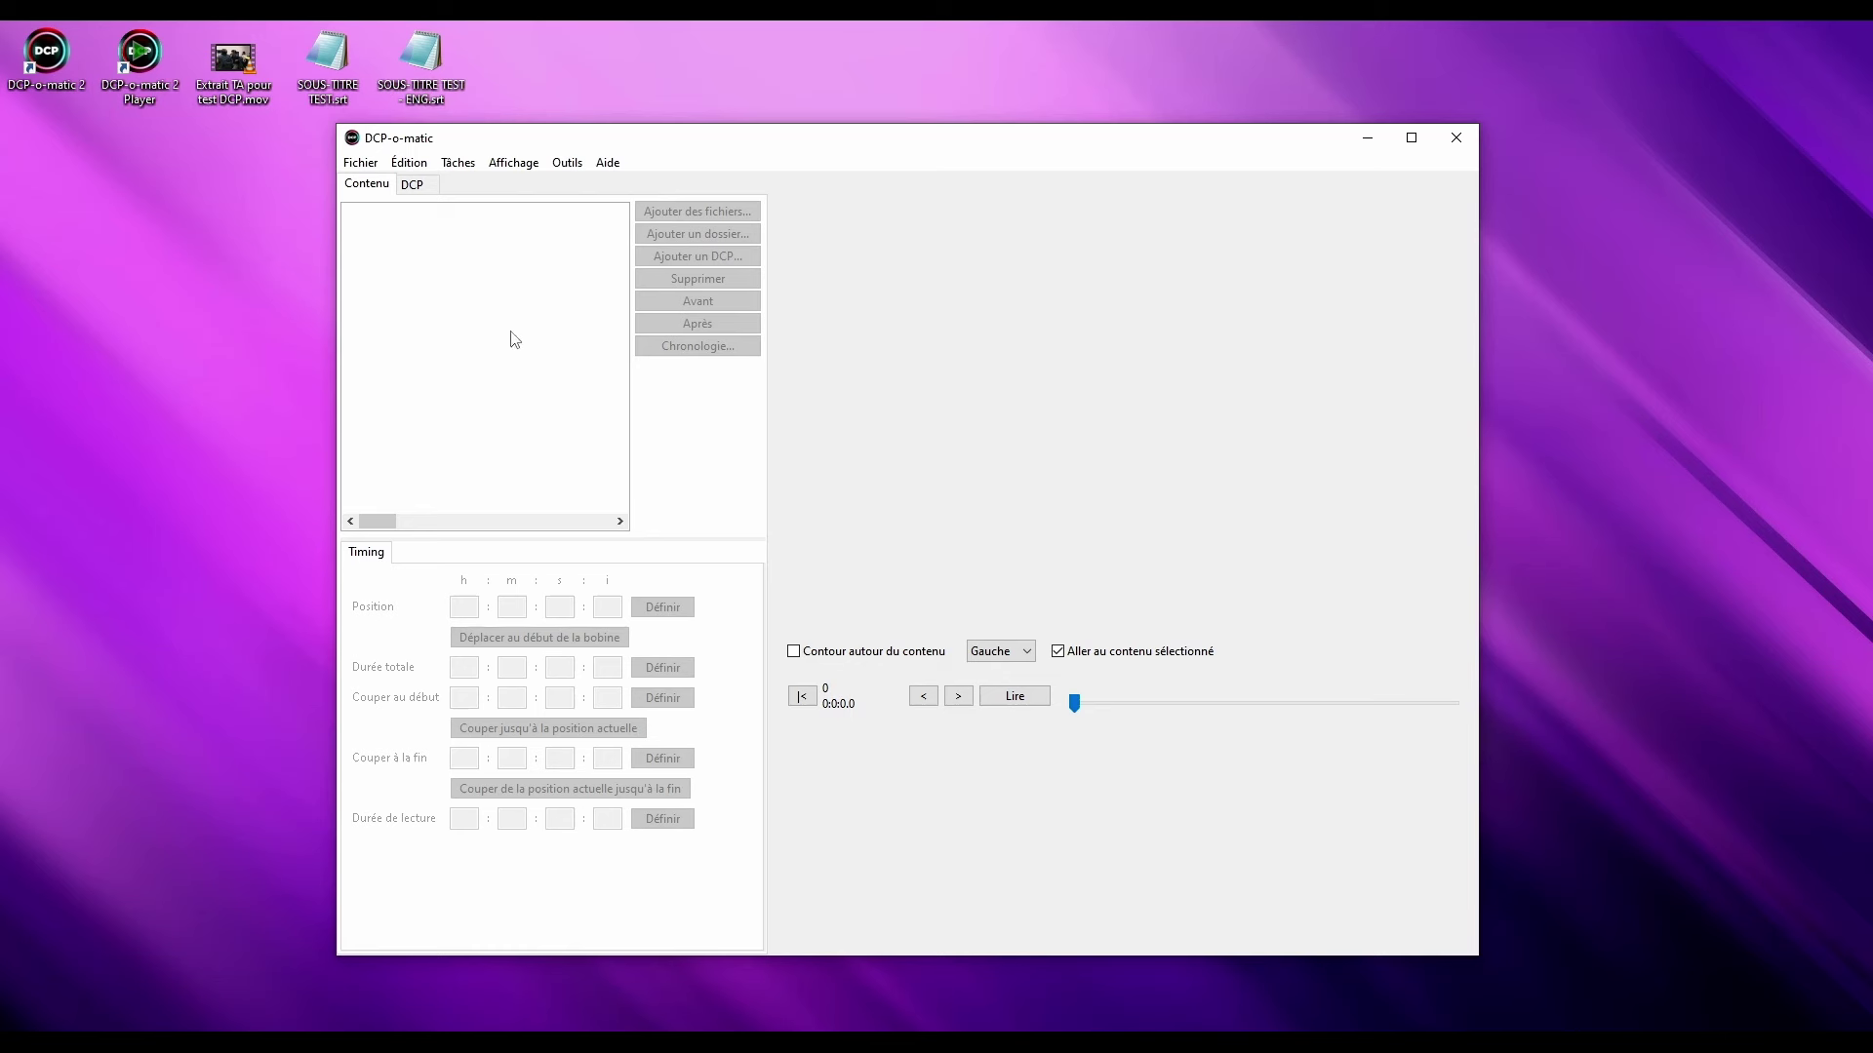
In DCP-o-matic, create a new film named "Test DCP" in the desktop folder (Bureau)
click(359, 165)
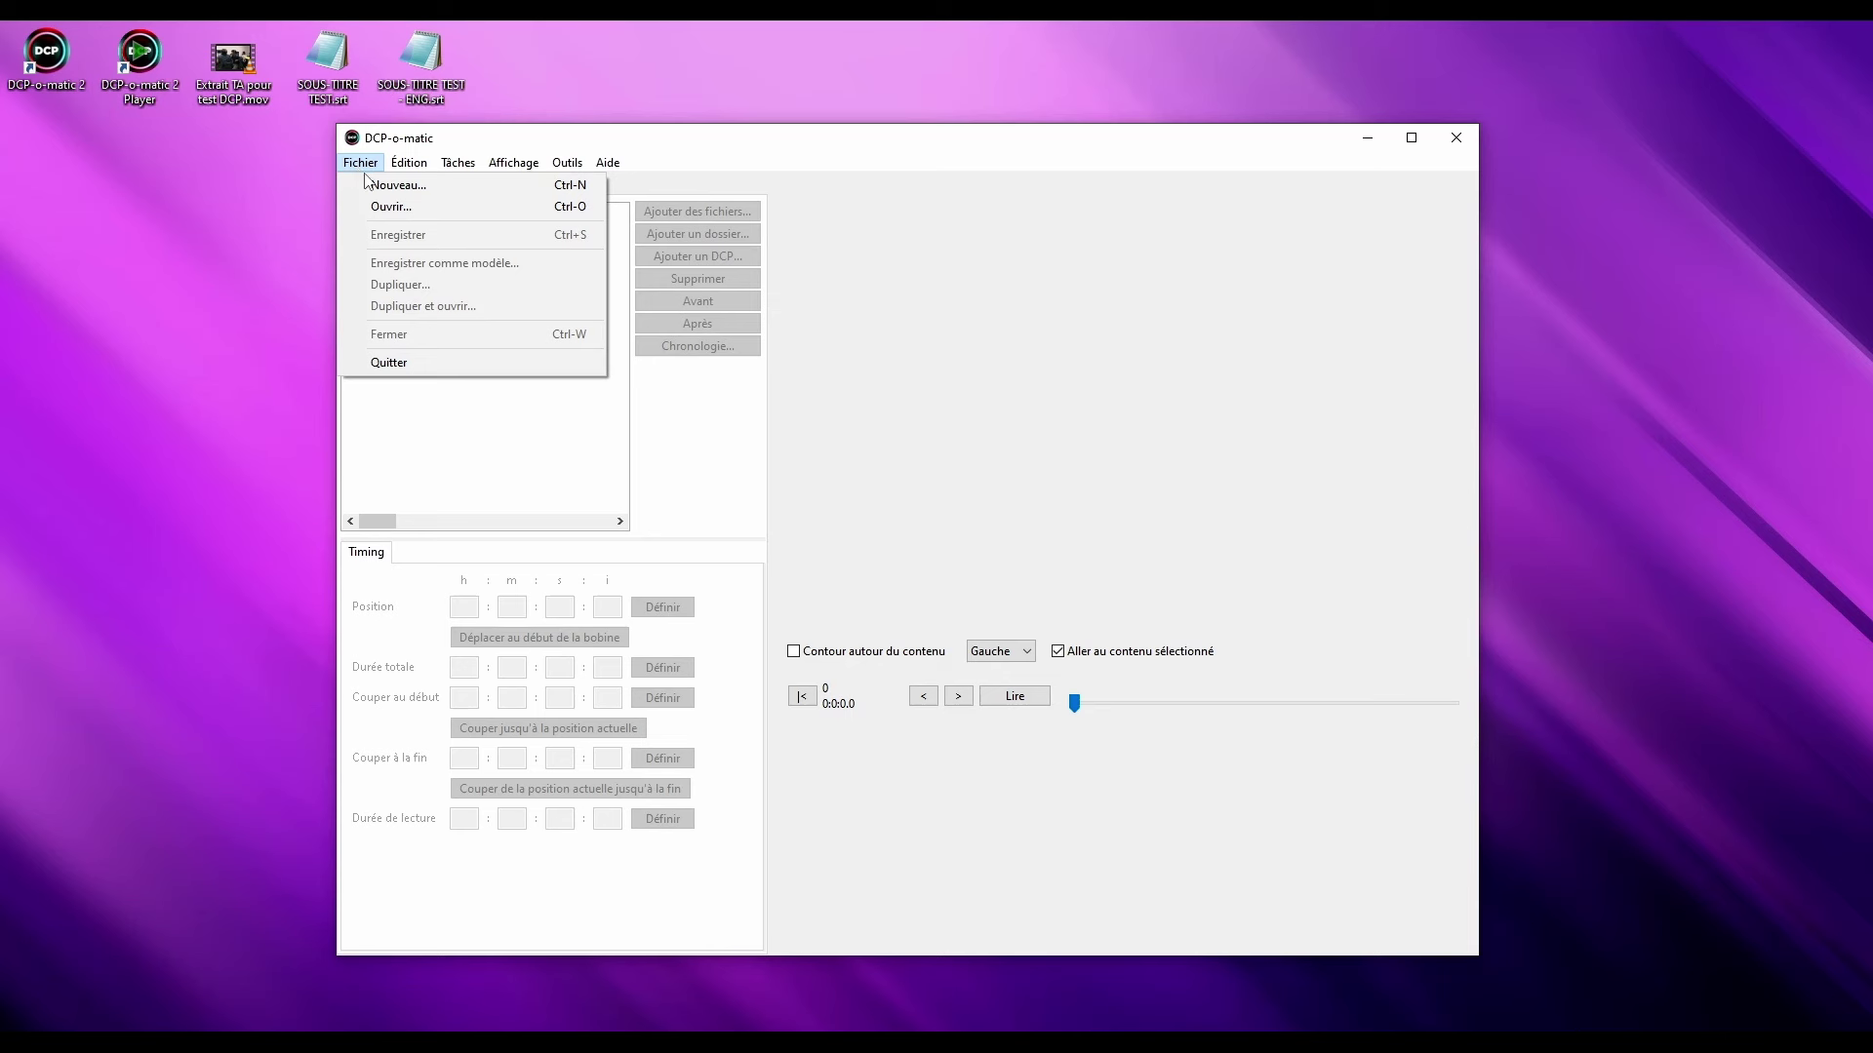
click(372, 185)
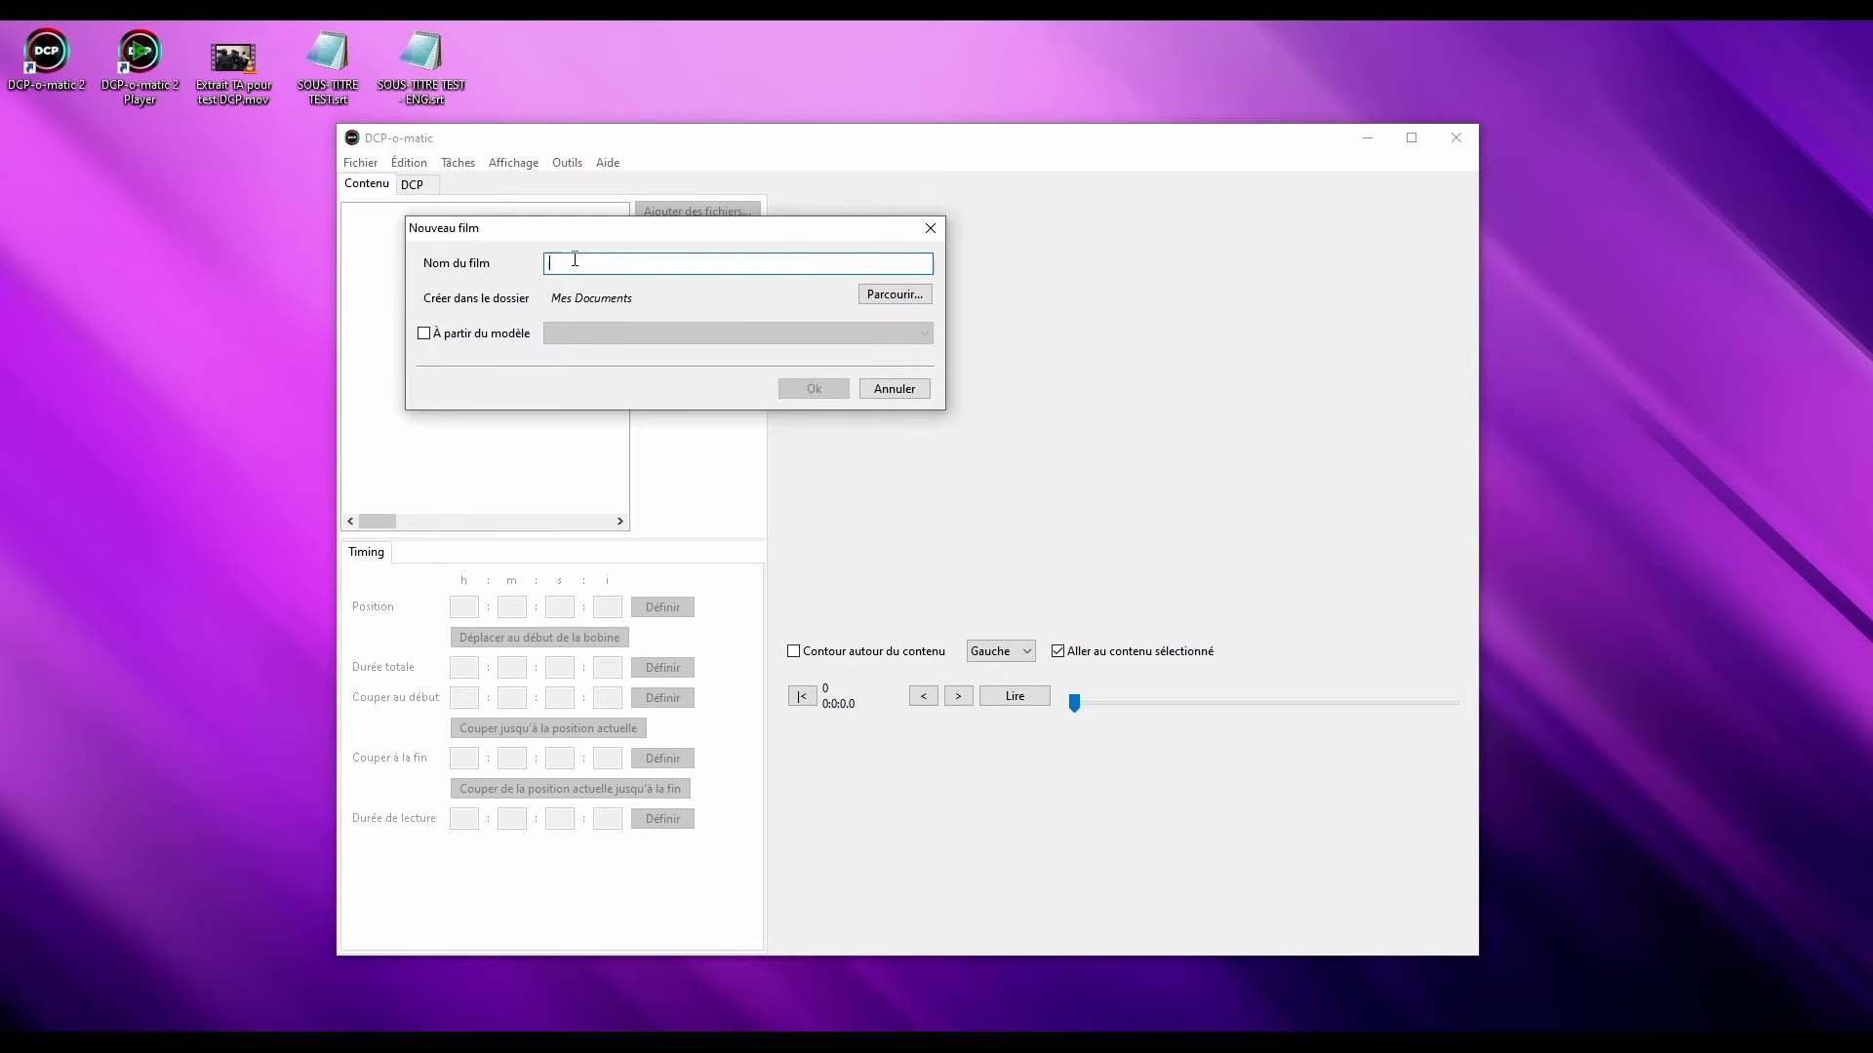
text(Test DCP)
click(892, 296)
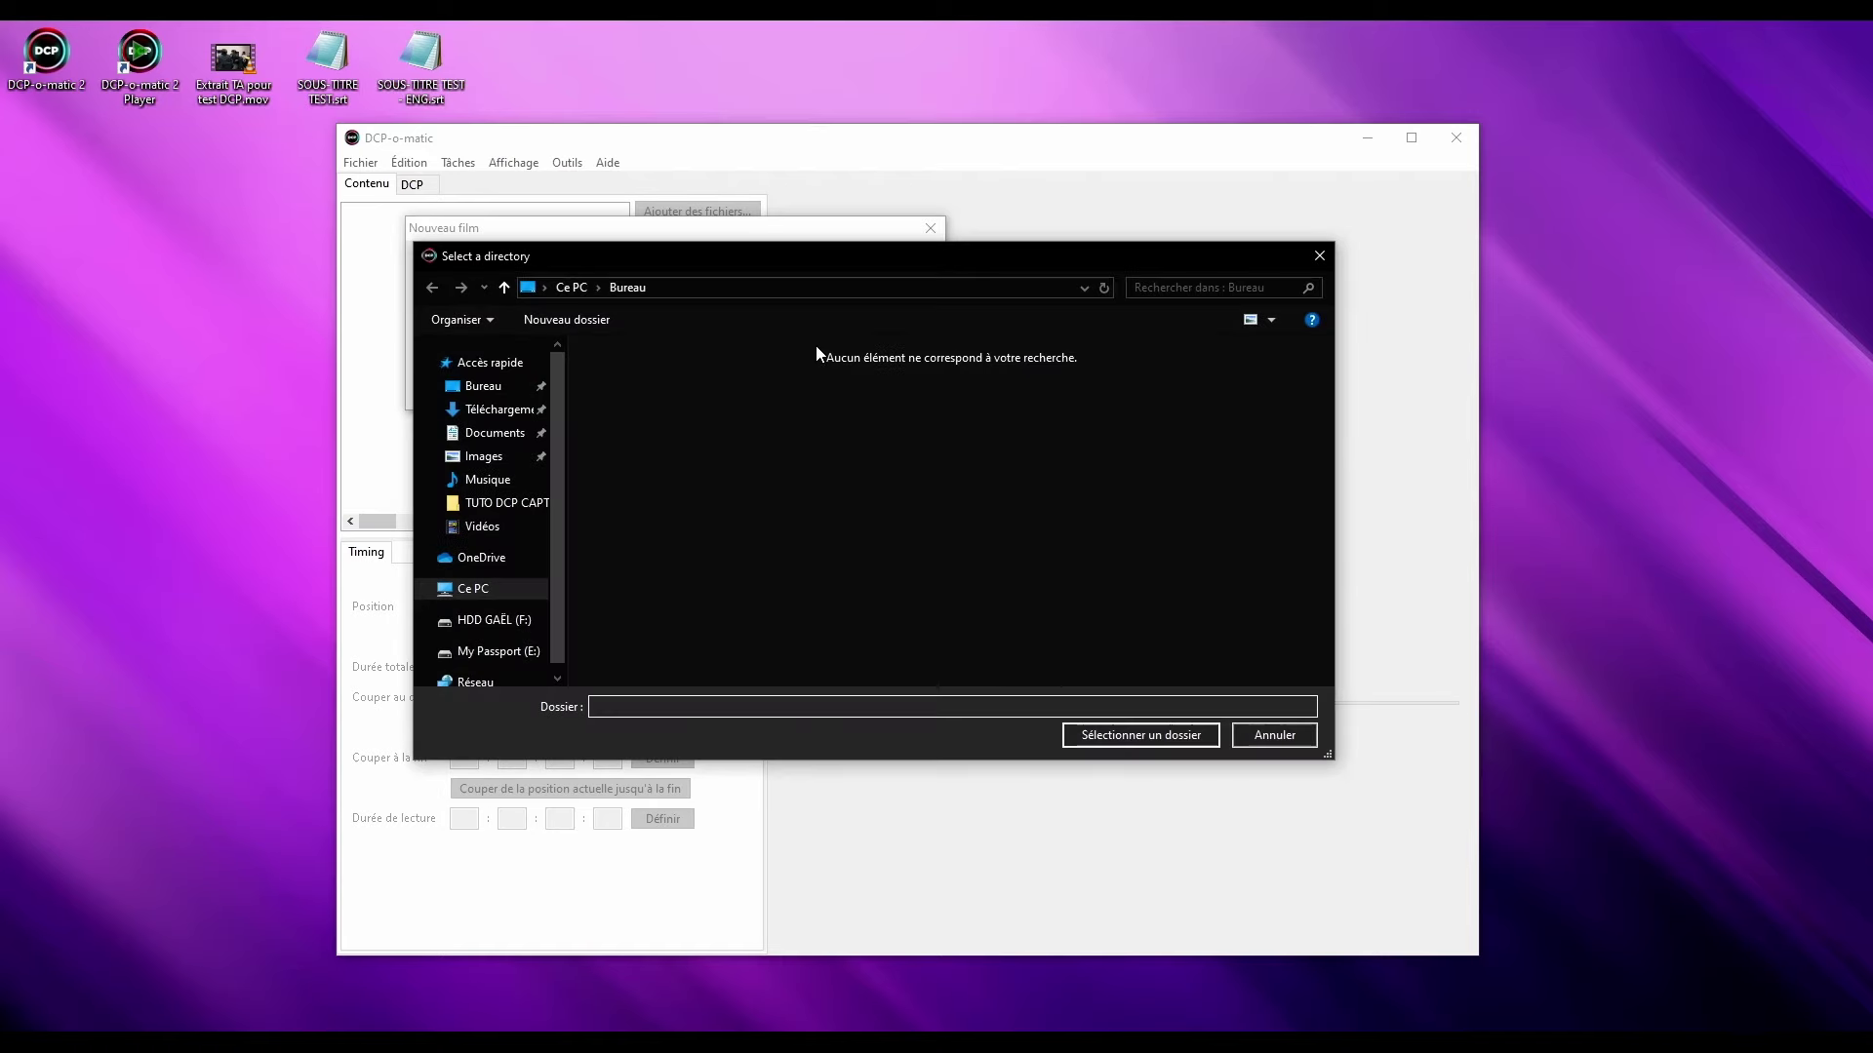
click(483, 387)
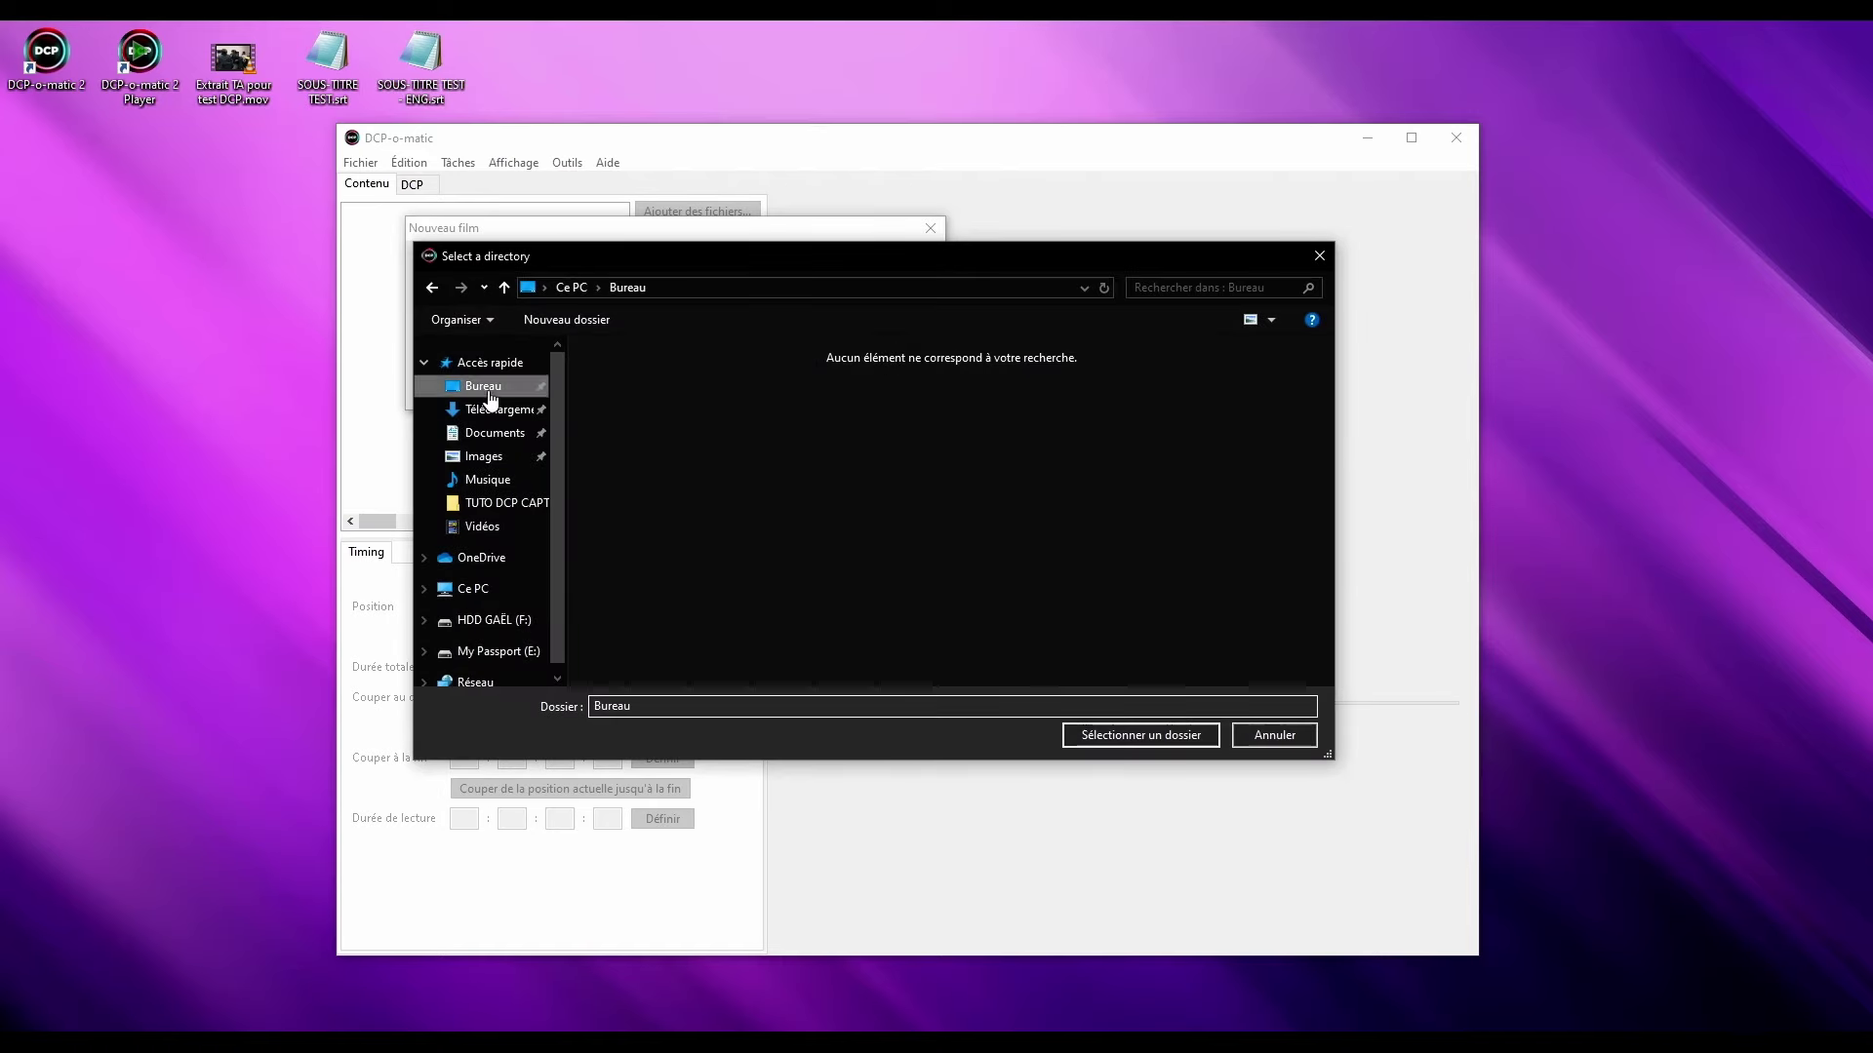
click(1192, 740)
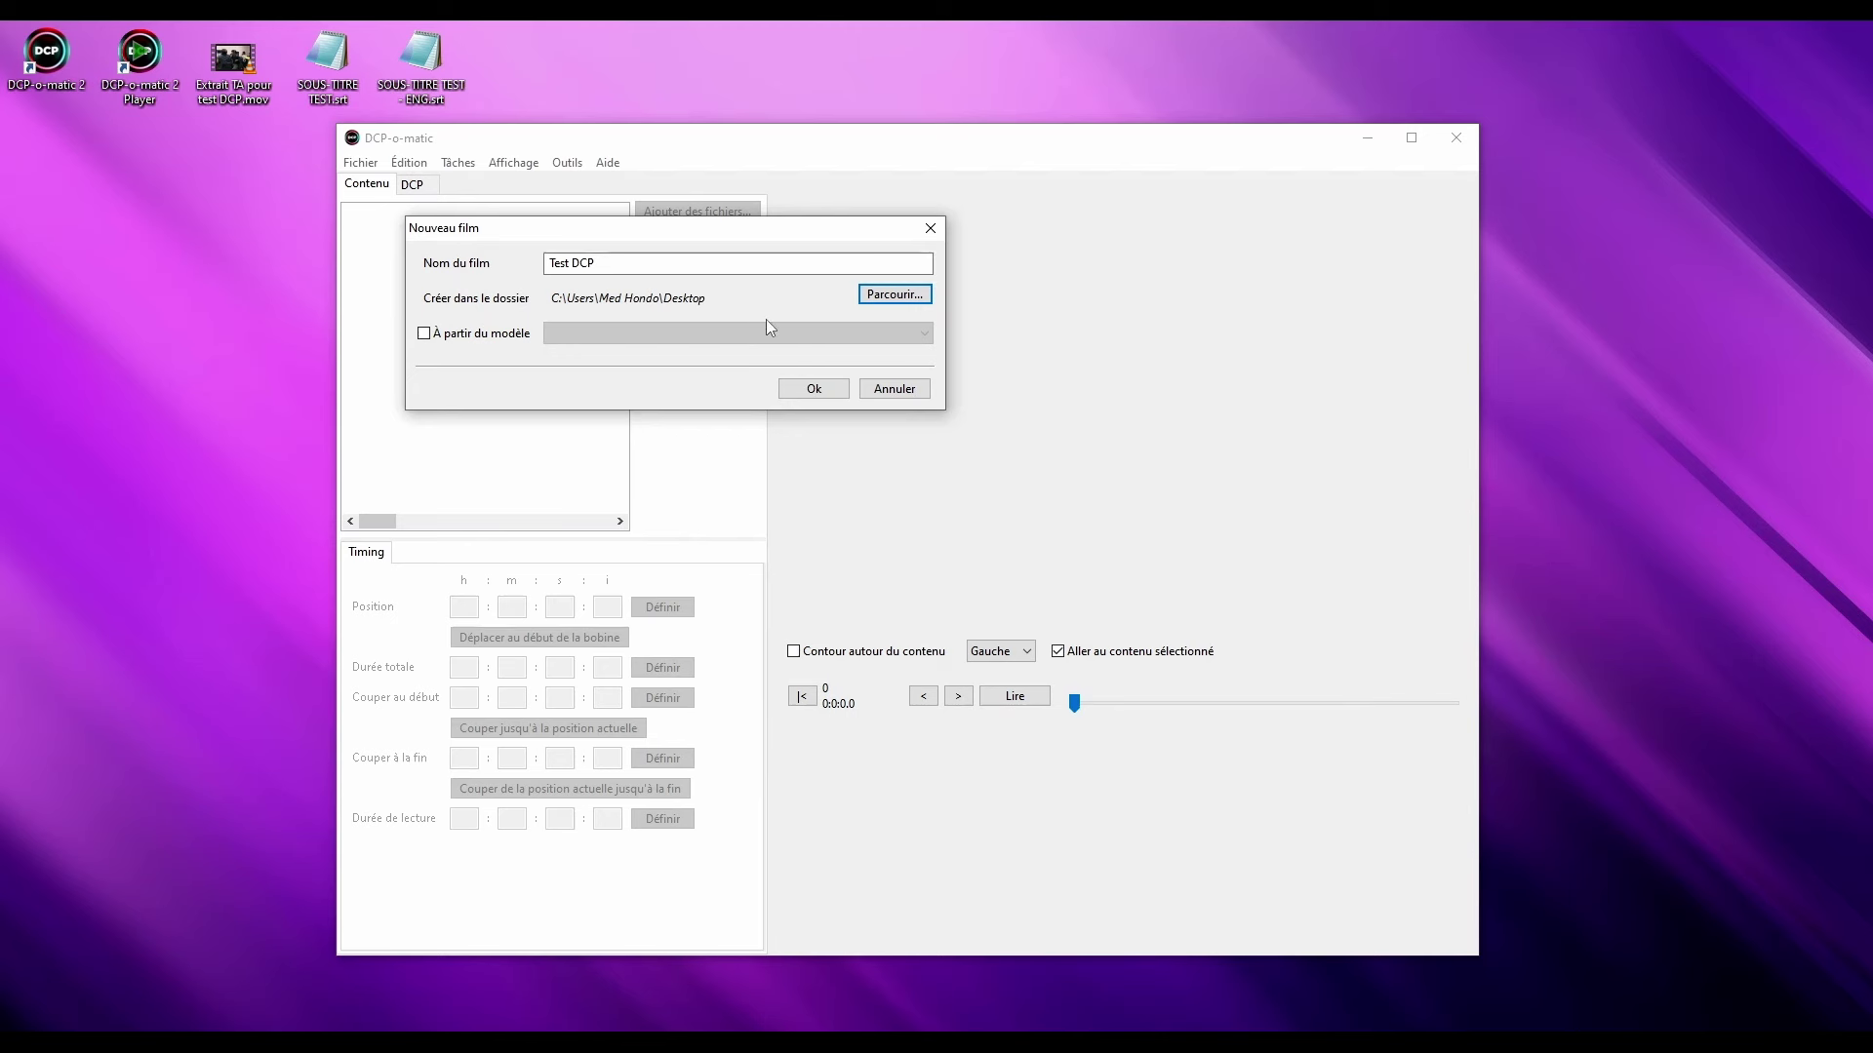
click(837, 388)
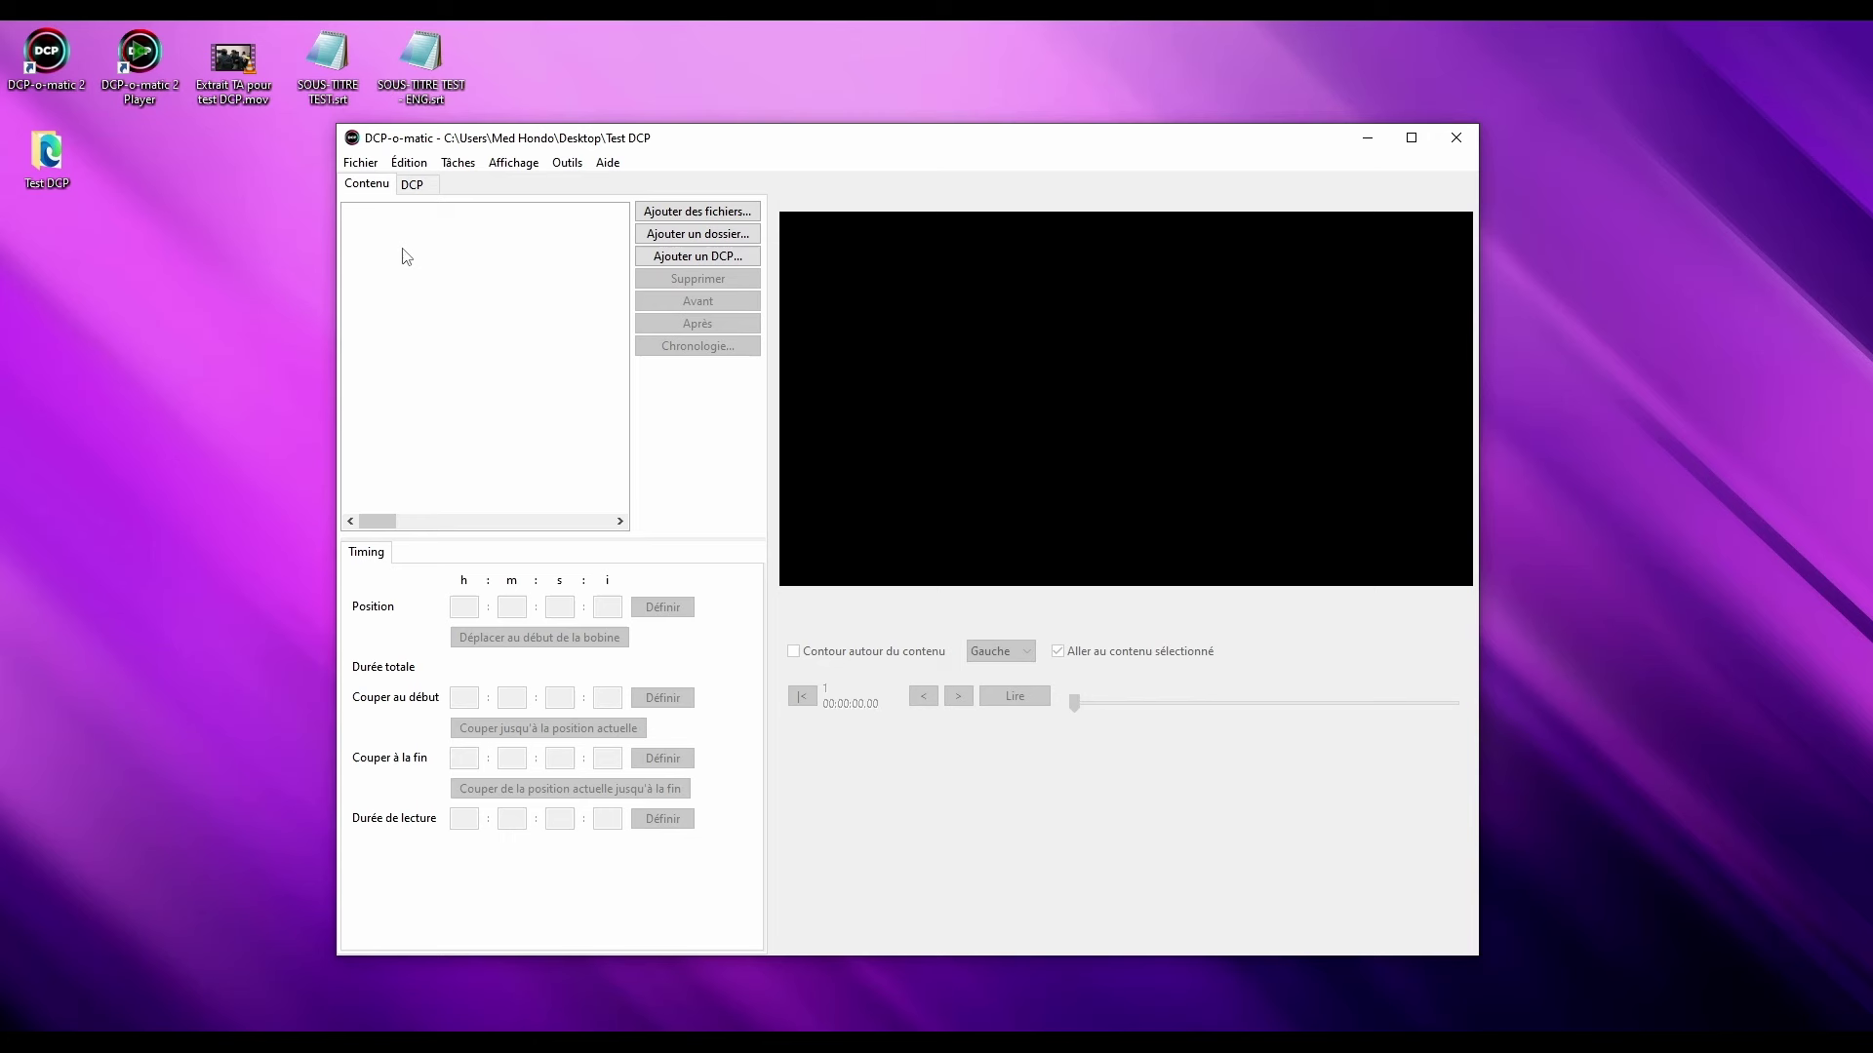
Add Extrait TA pour test DCP.mov, SOUS-TITRE TEST.srt and SOUS-TITRE TEST - ENG.srt from the desktop to the film's content
drag(233, 58, 452, 306)
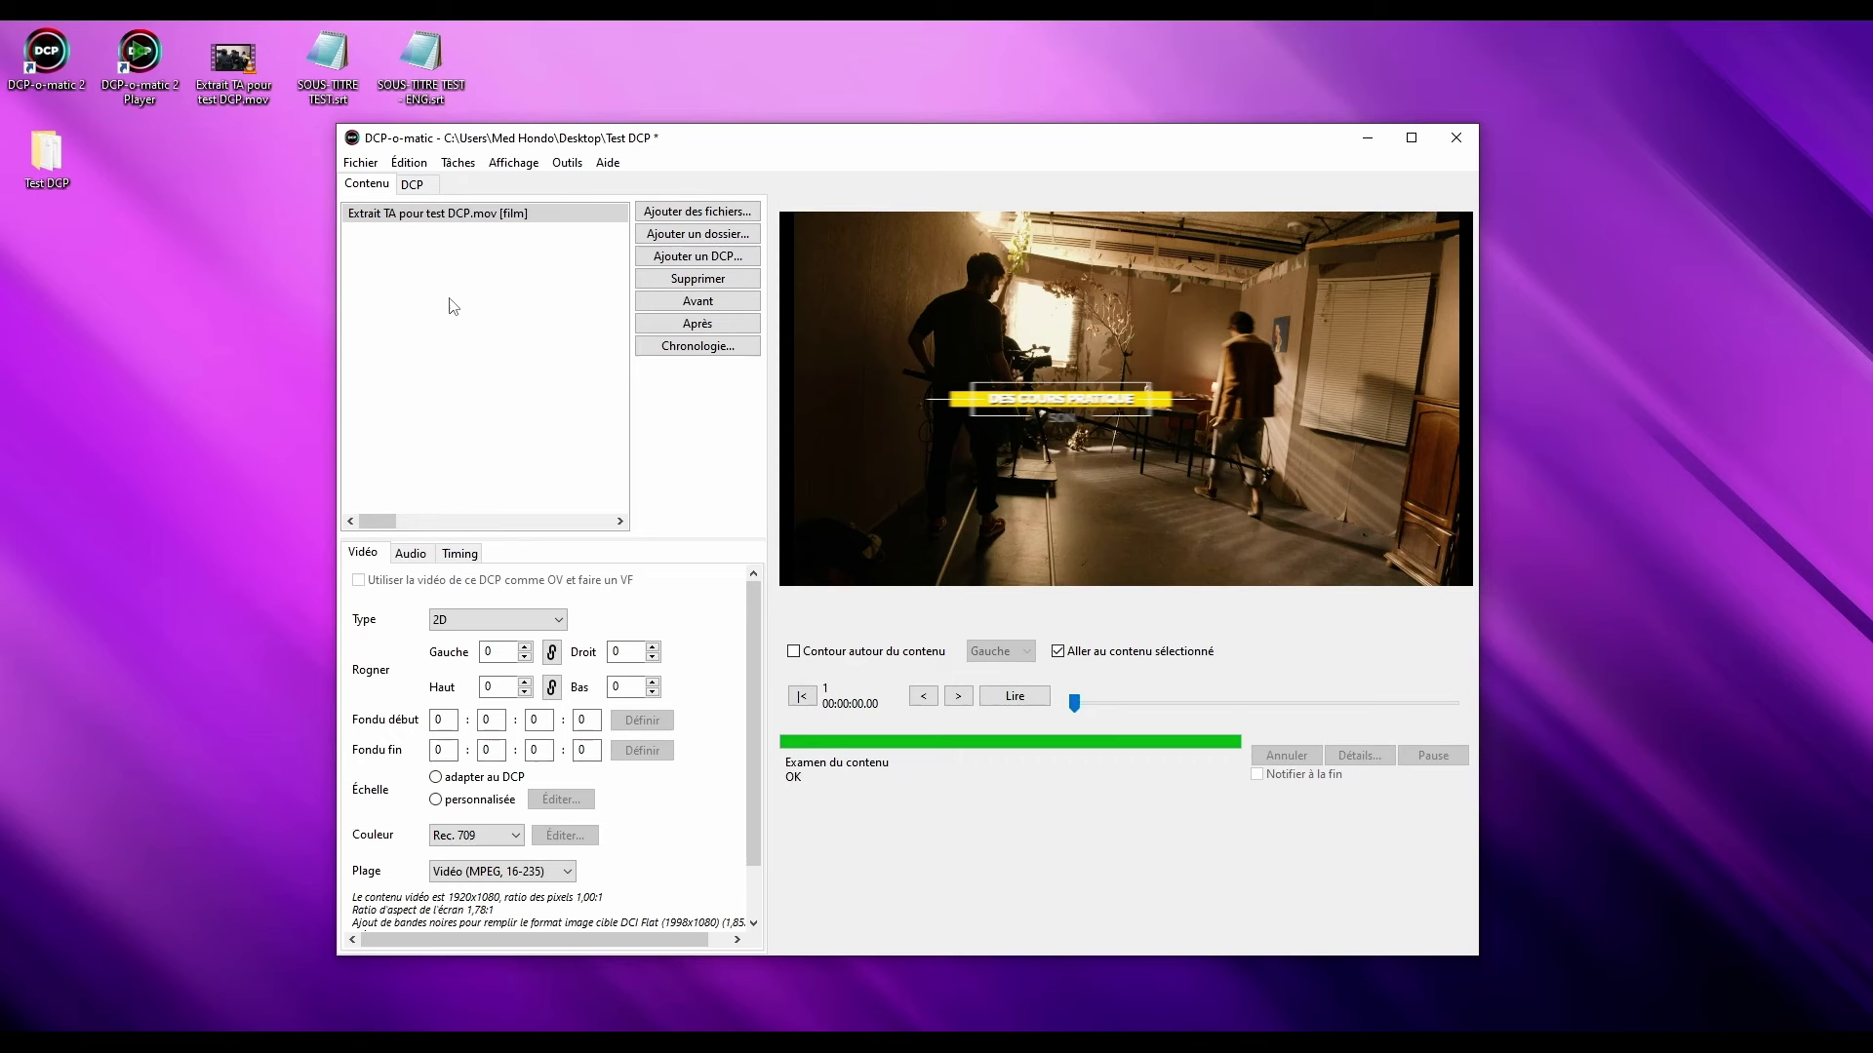
drag(325, 90, 401, 278)
drag(421, 87, 439, 303)
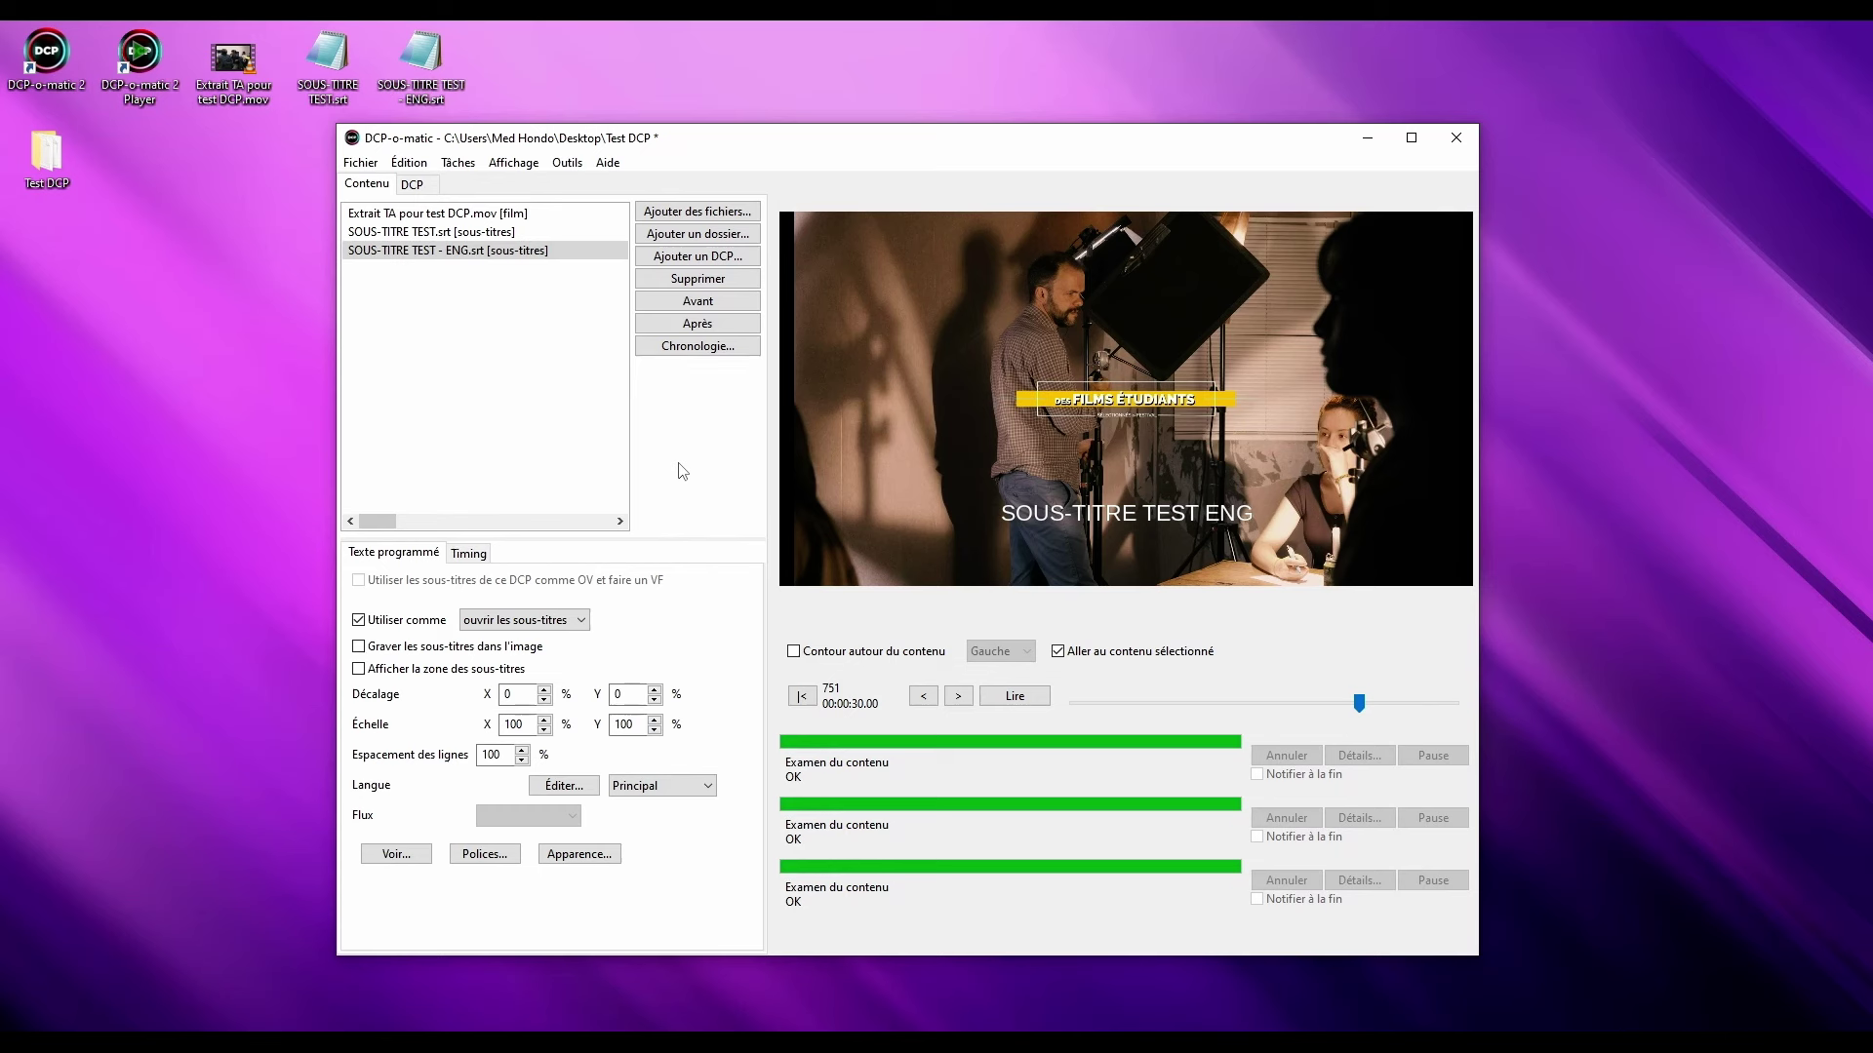
Set the .mov clip's video type to 2D and scale to "adapter au DCP", keeping Rec. 709 colour conversion
click(407, 214)
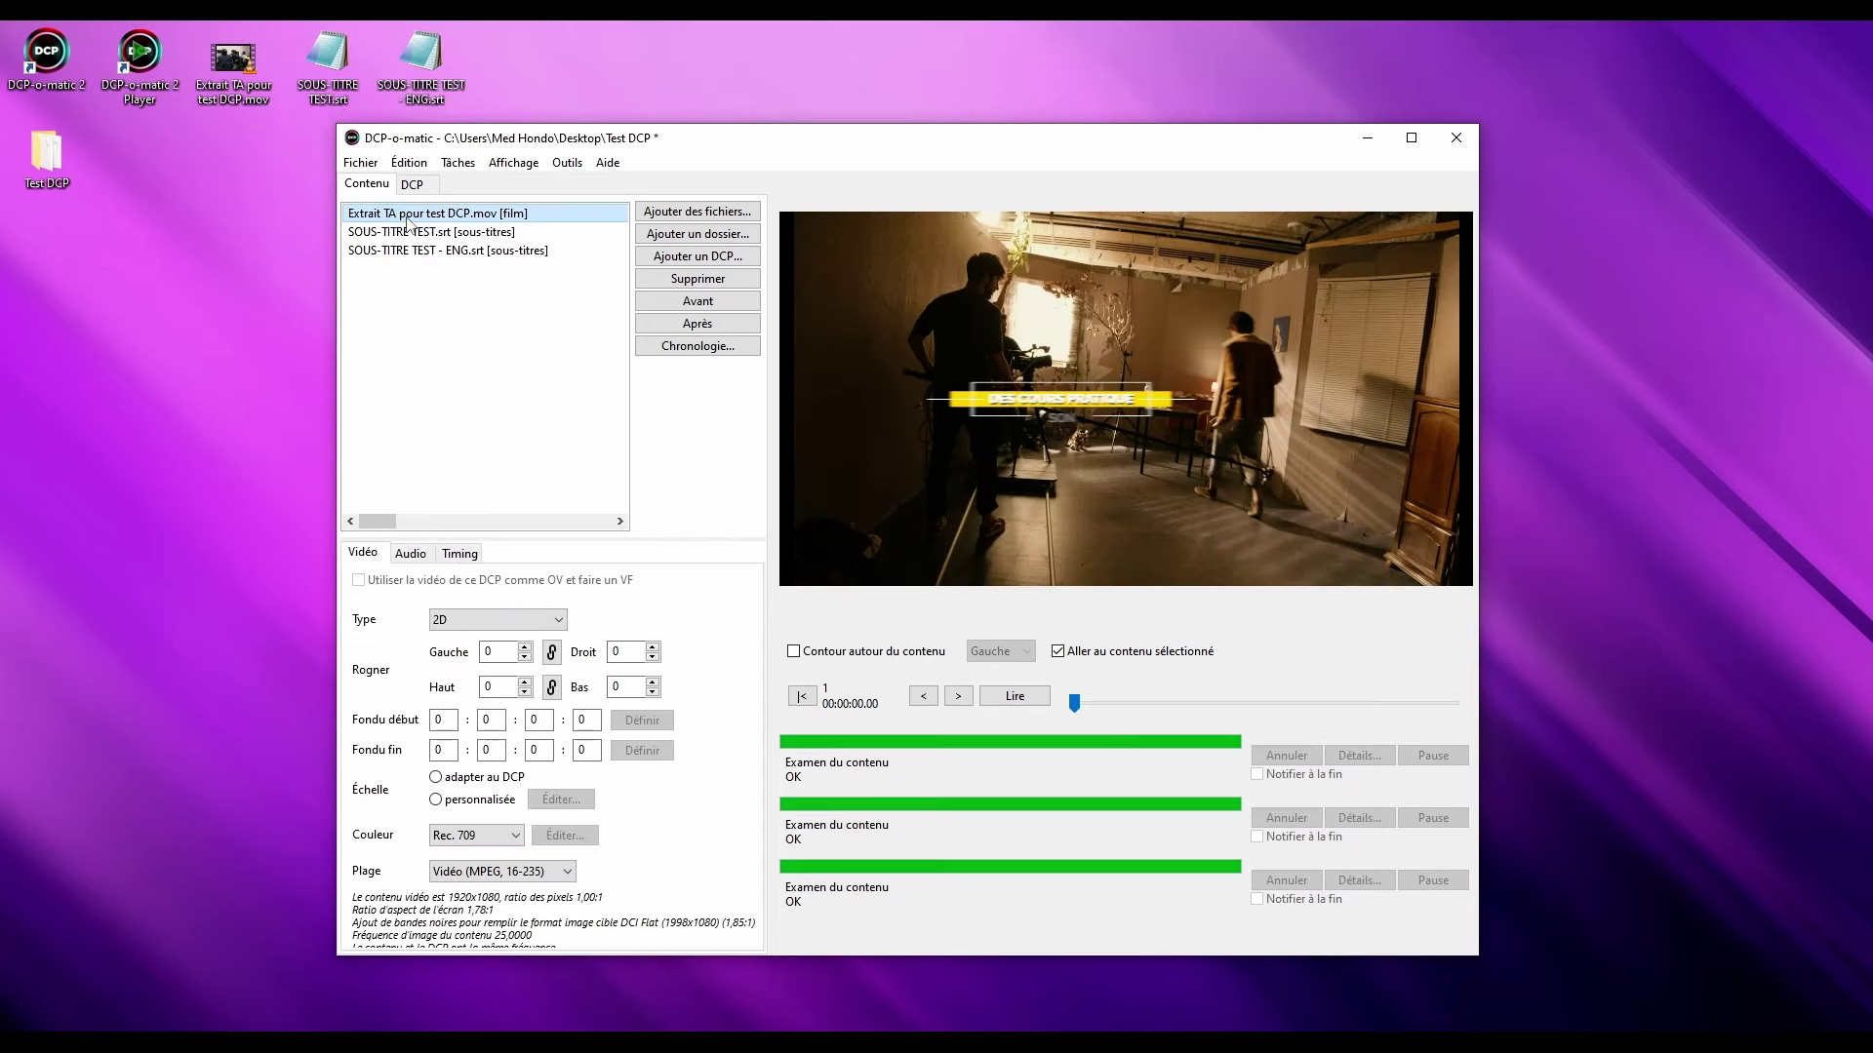
click(480, 622)
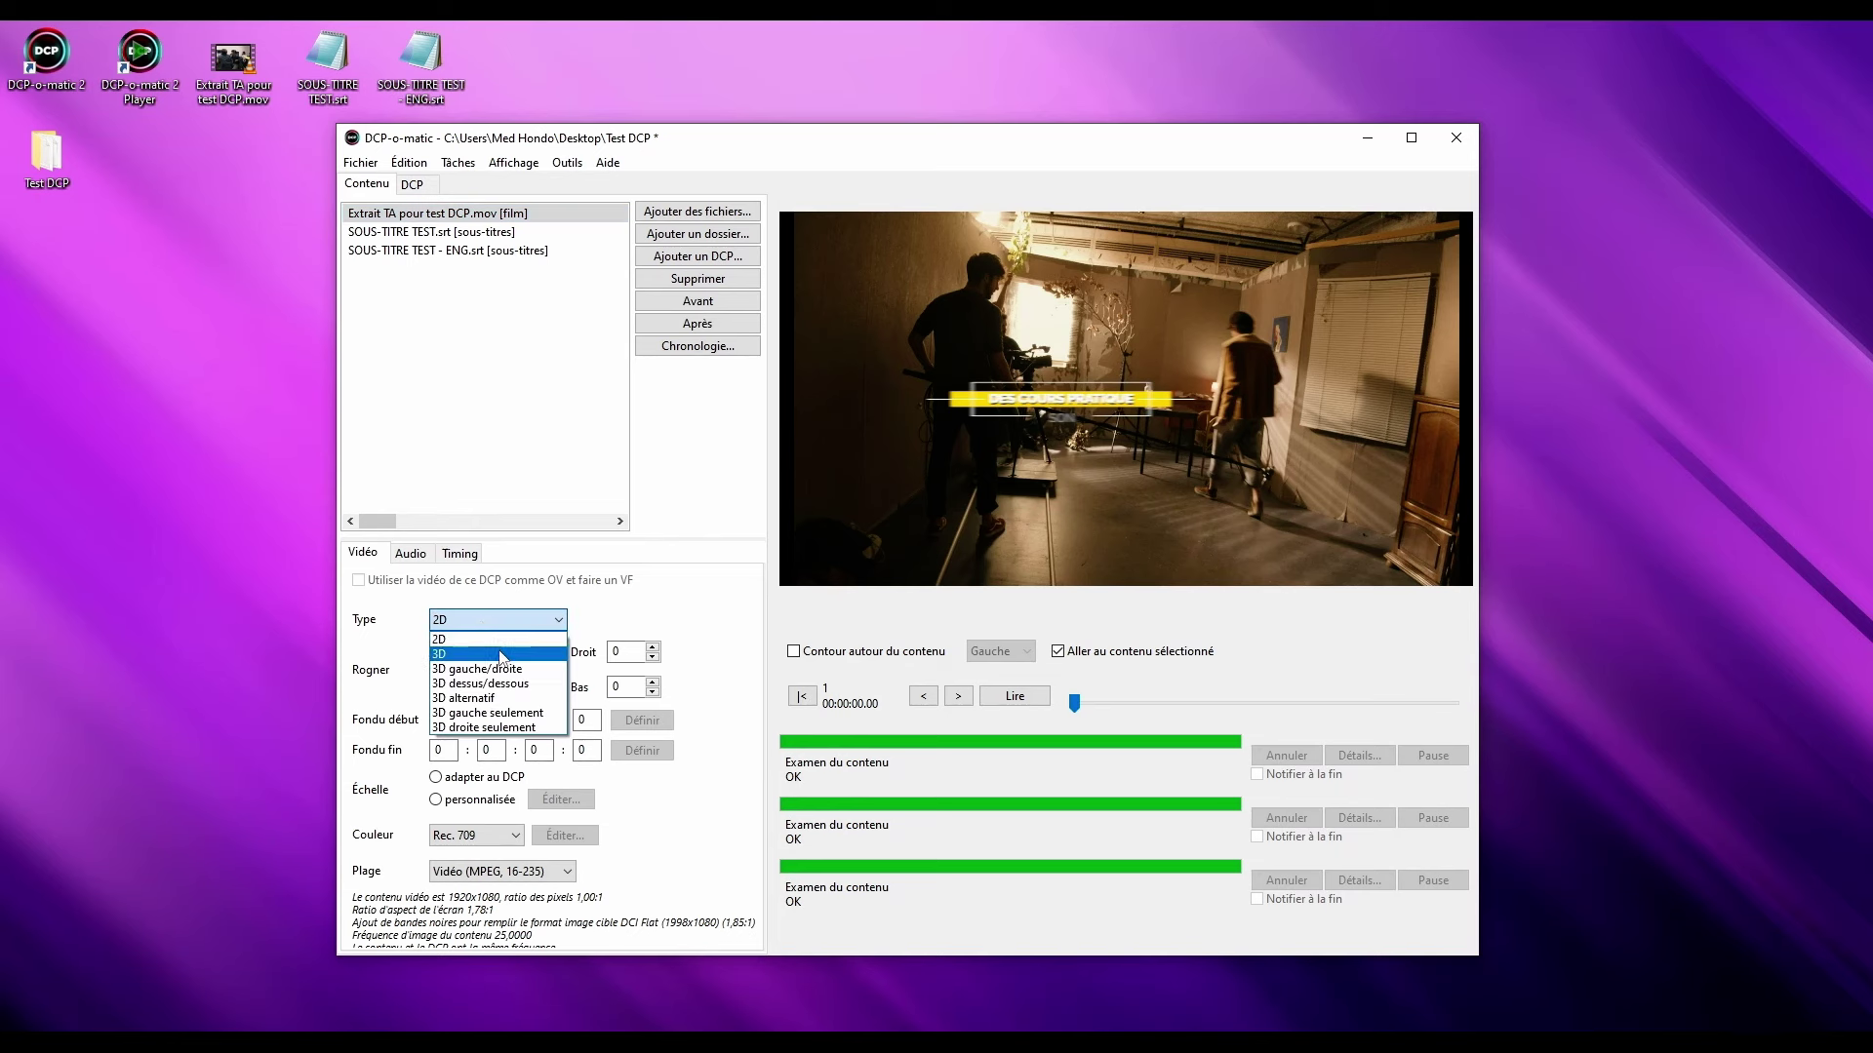
click(497, 640)
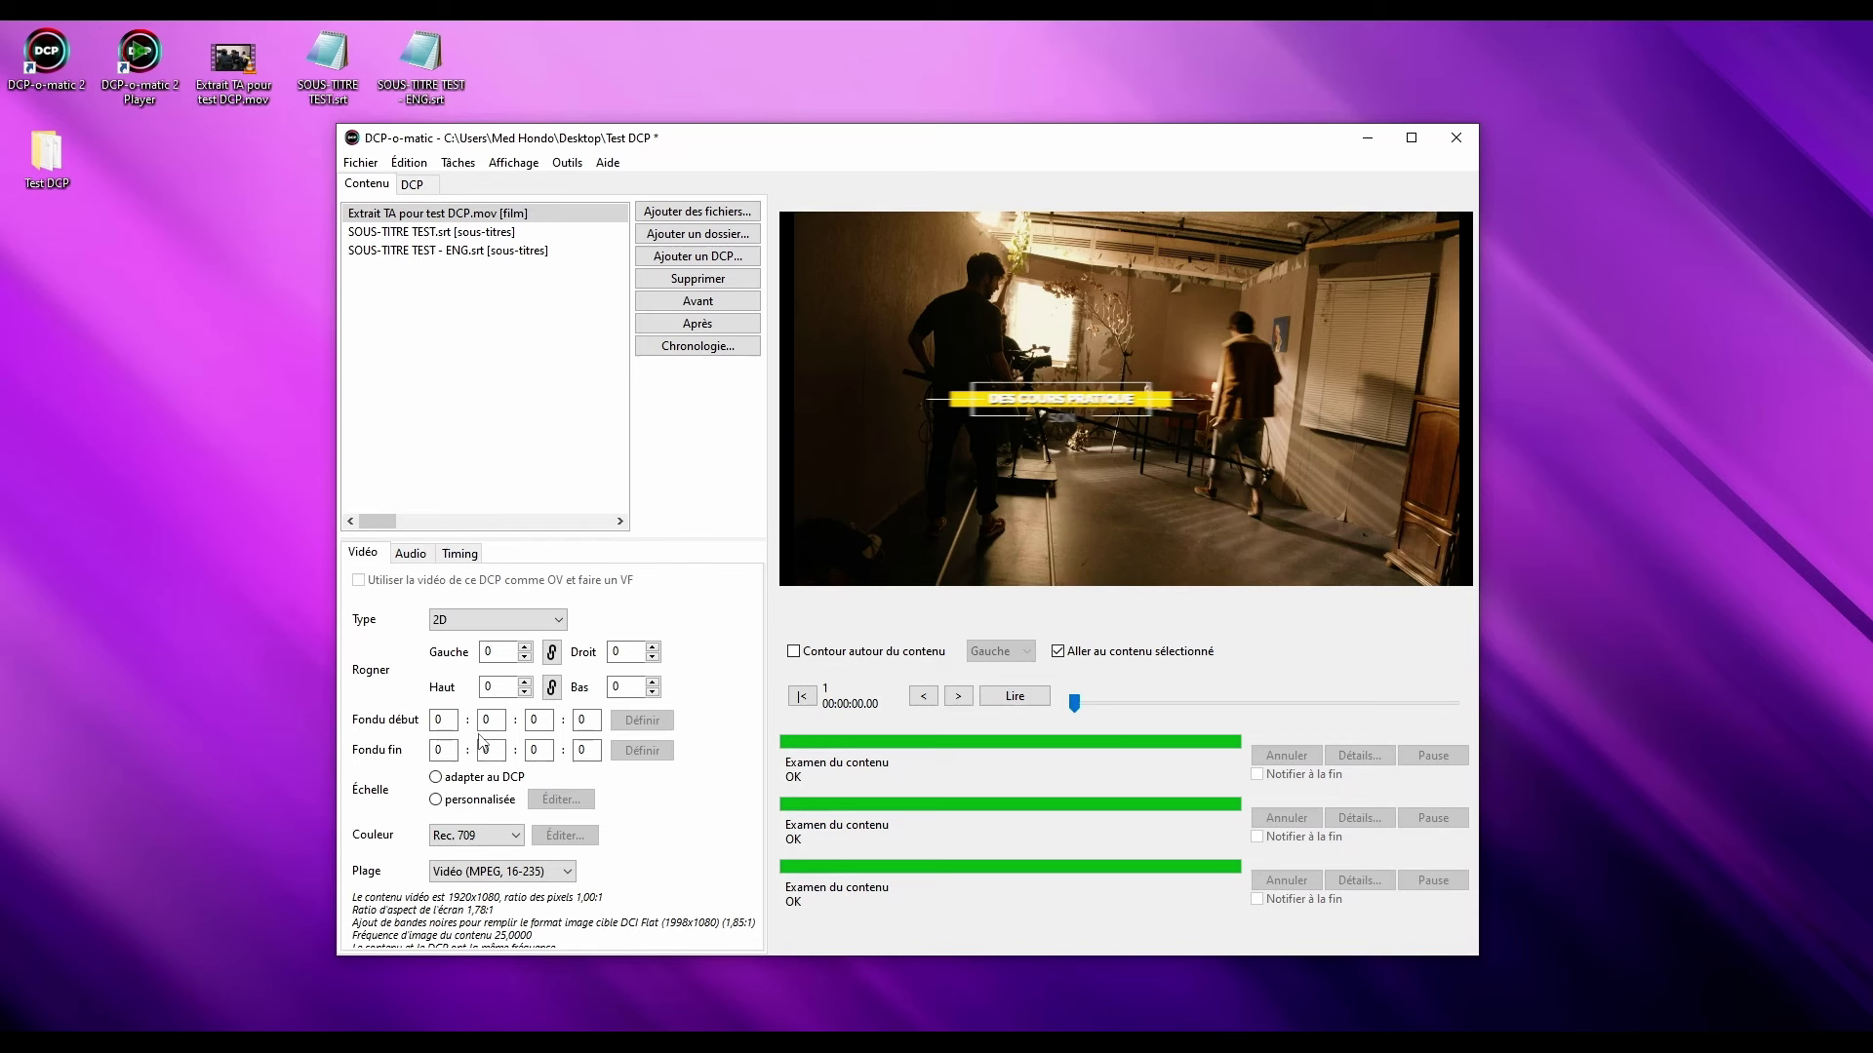
click(436, 779)
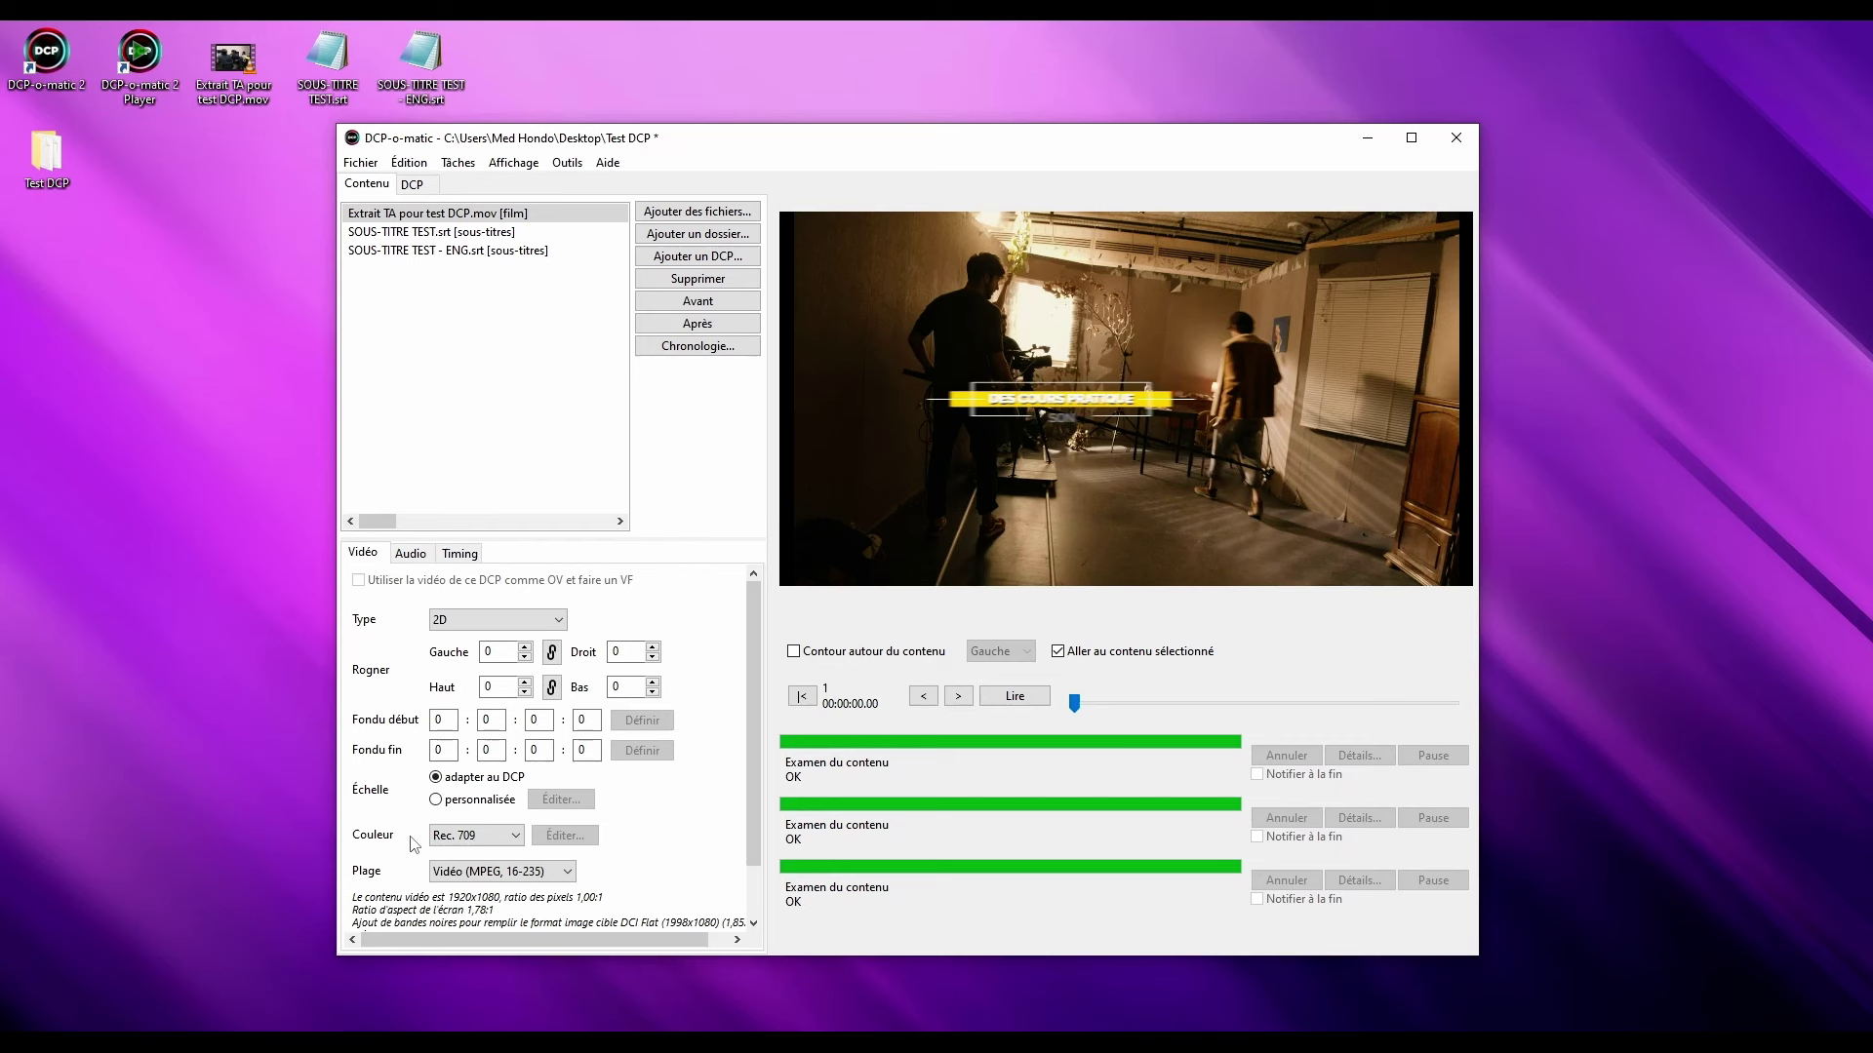
click(474, 838)
click(475, 837)
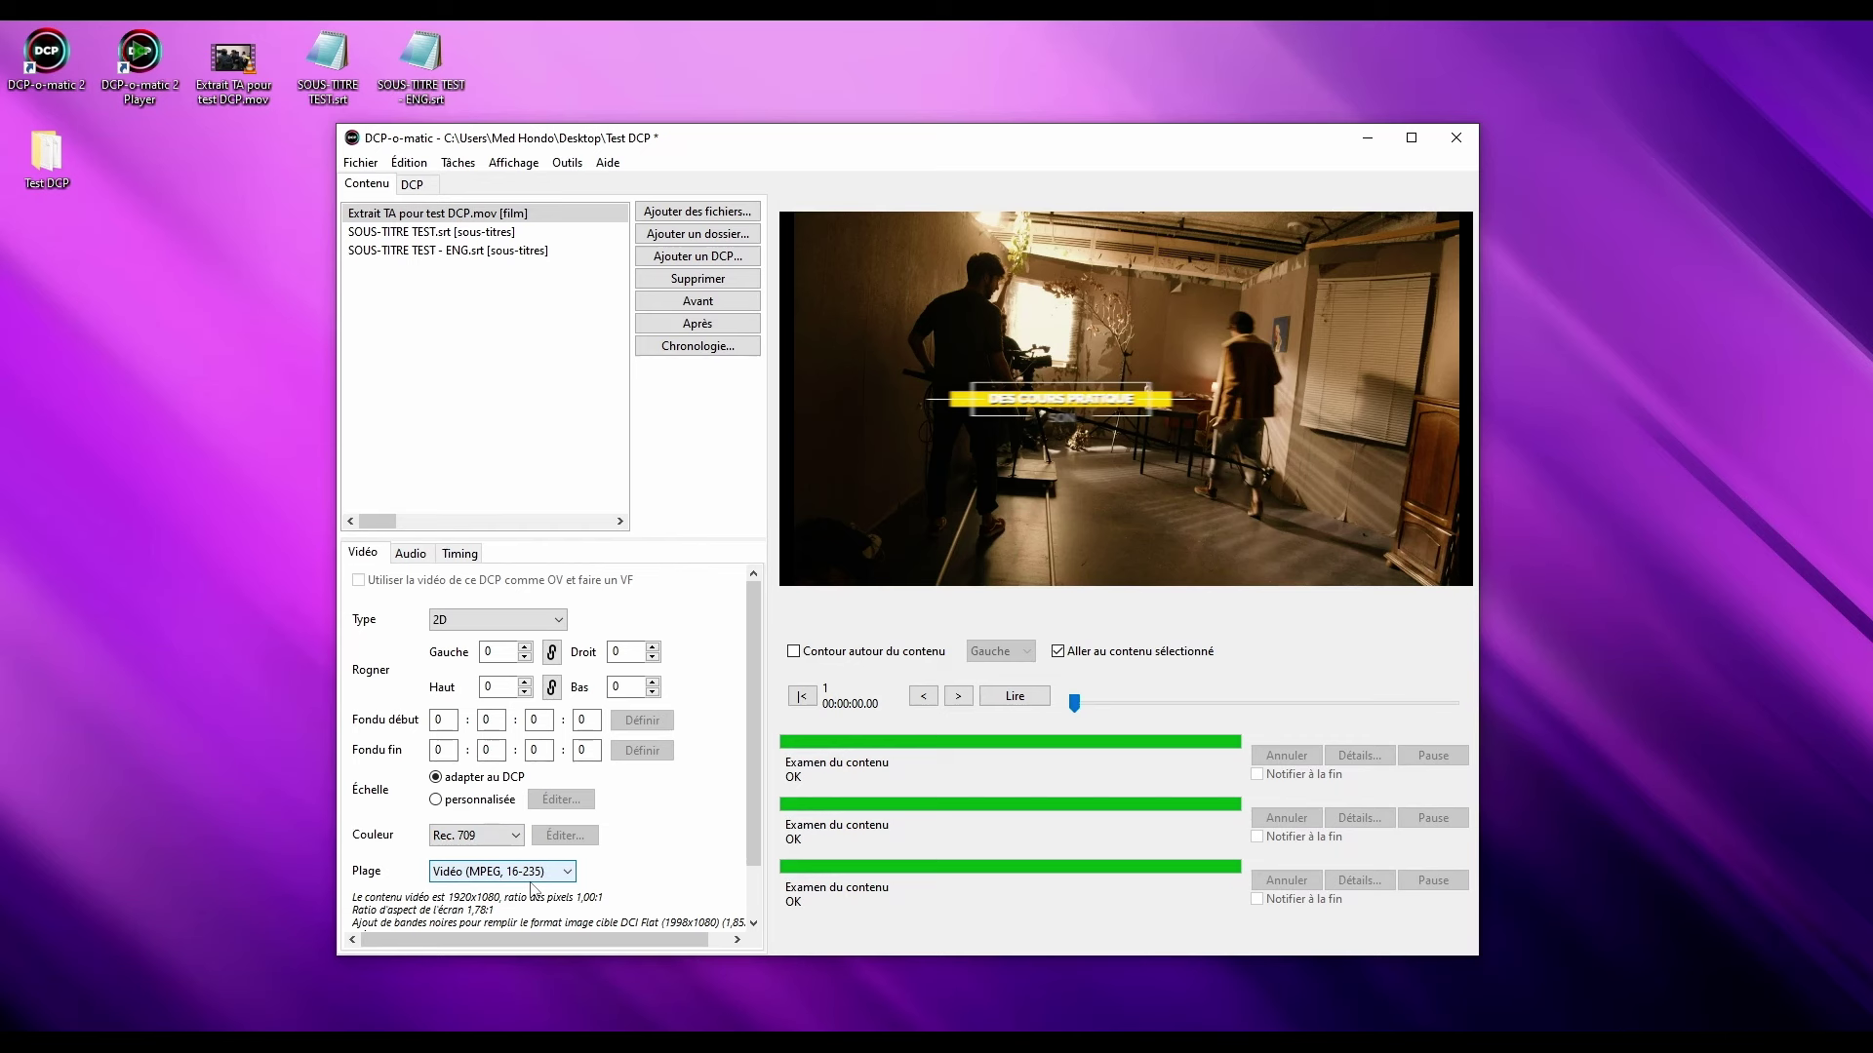
scroll(527, 893, down, 3)
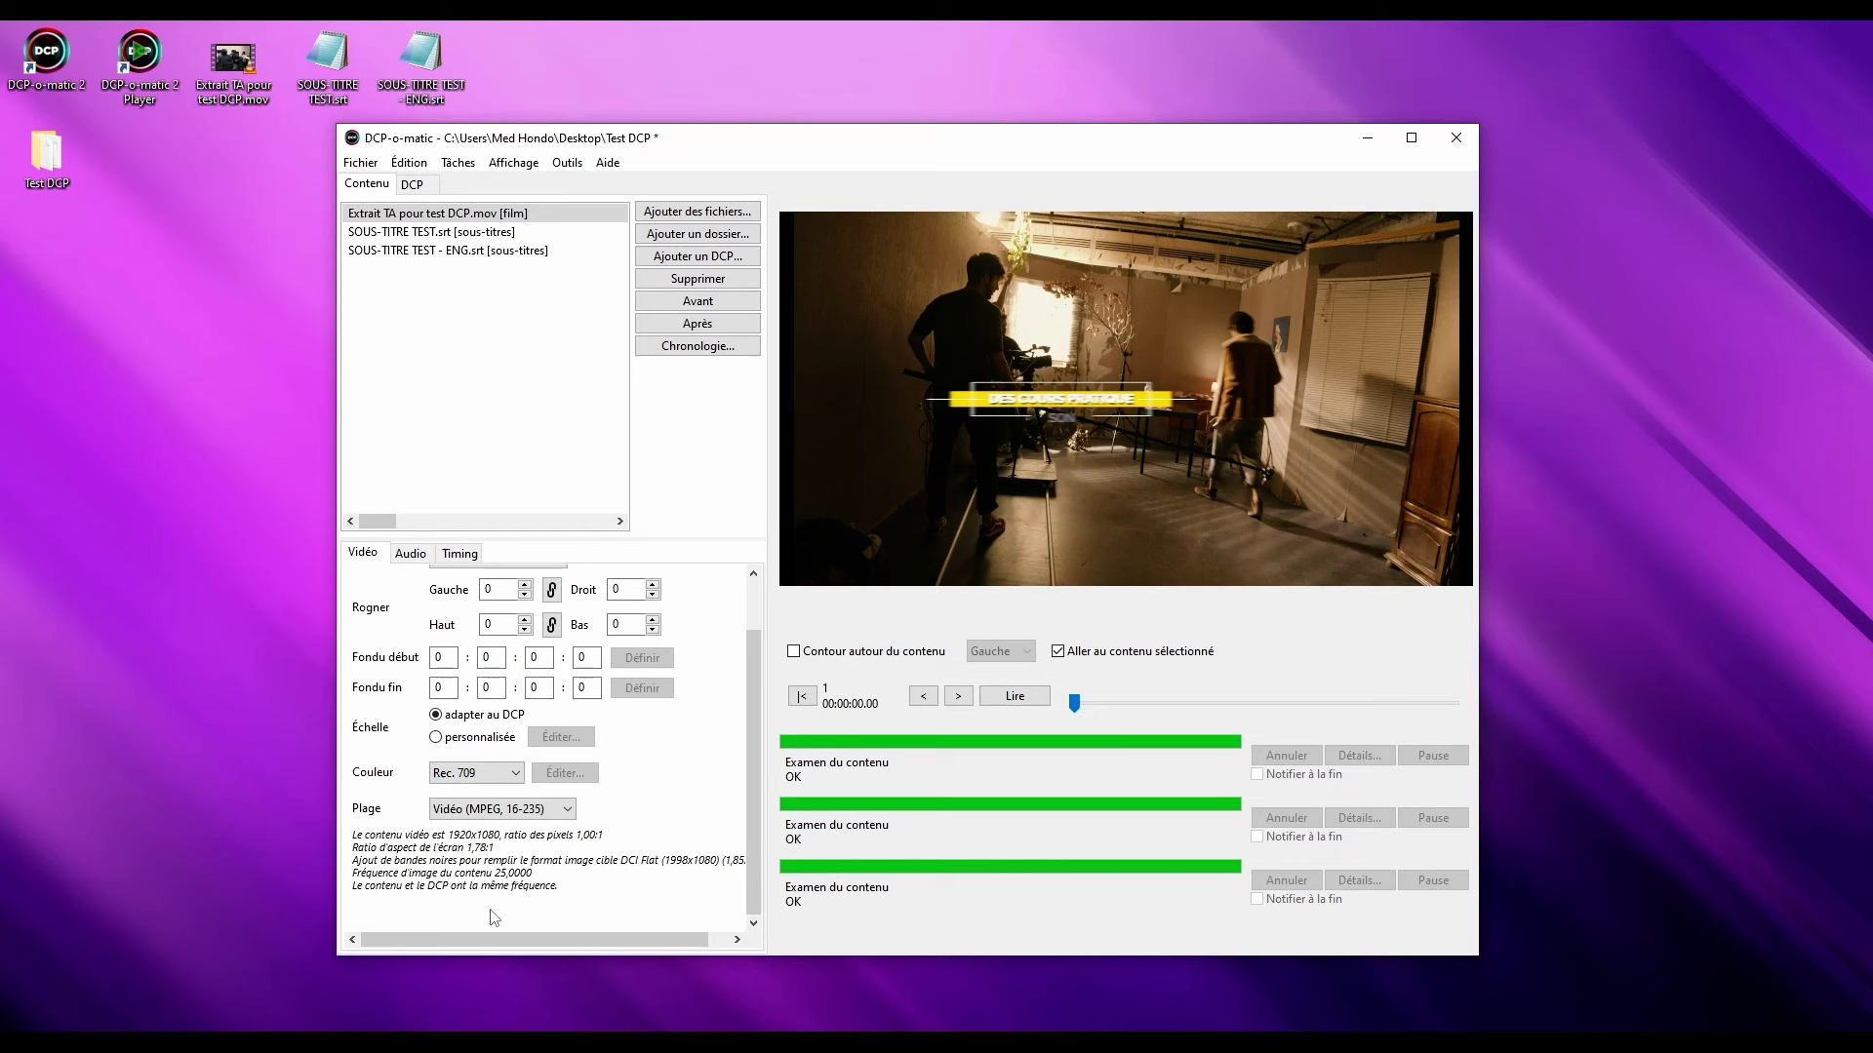
Examine the .mov clip's audio level graph with only the peak (Crête) curves shown
click(426, 558)
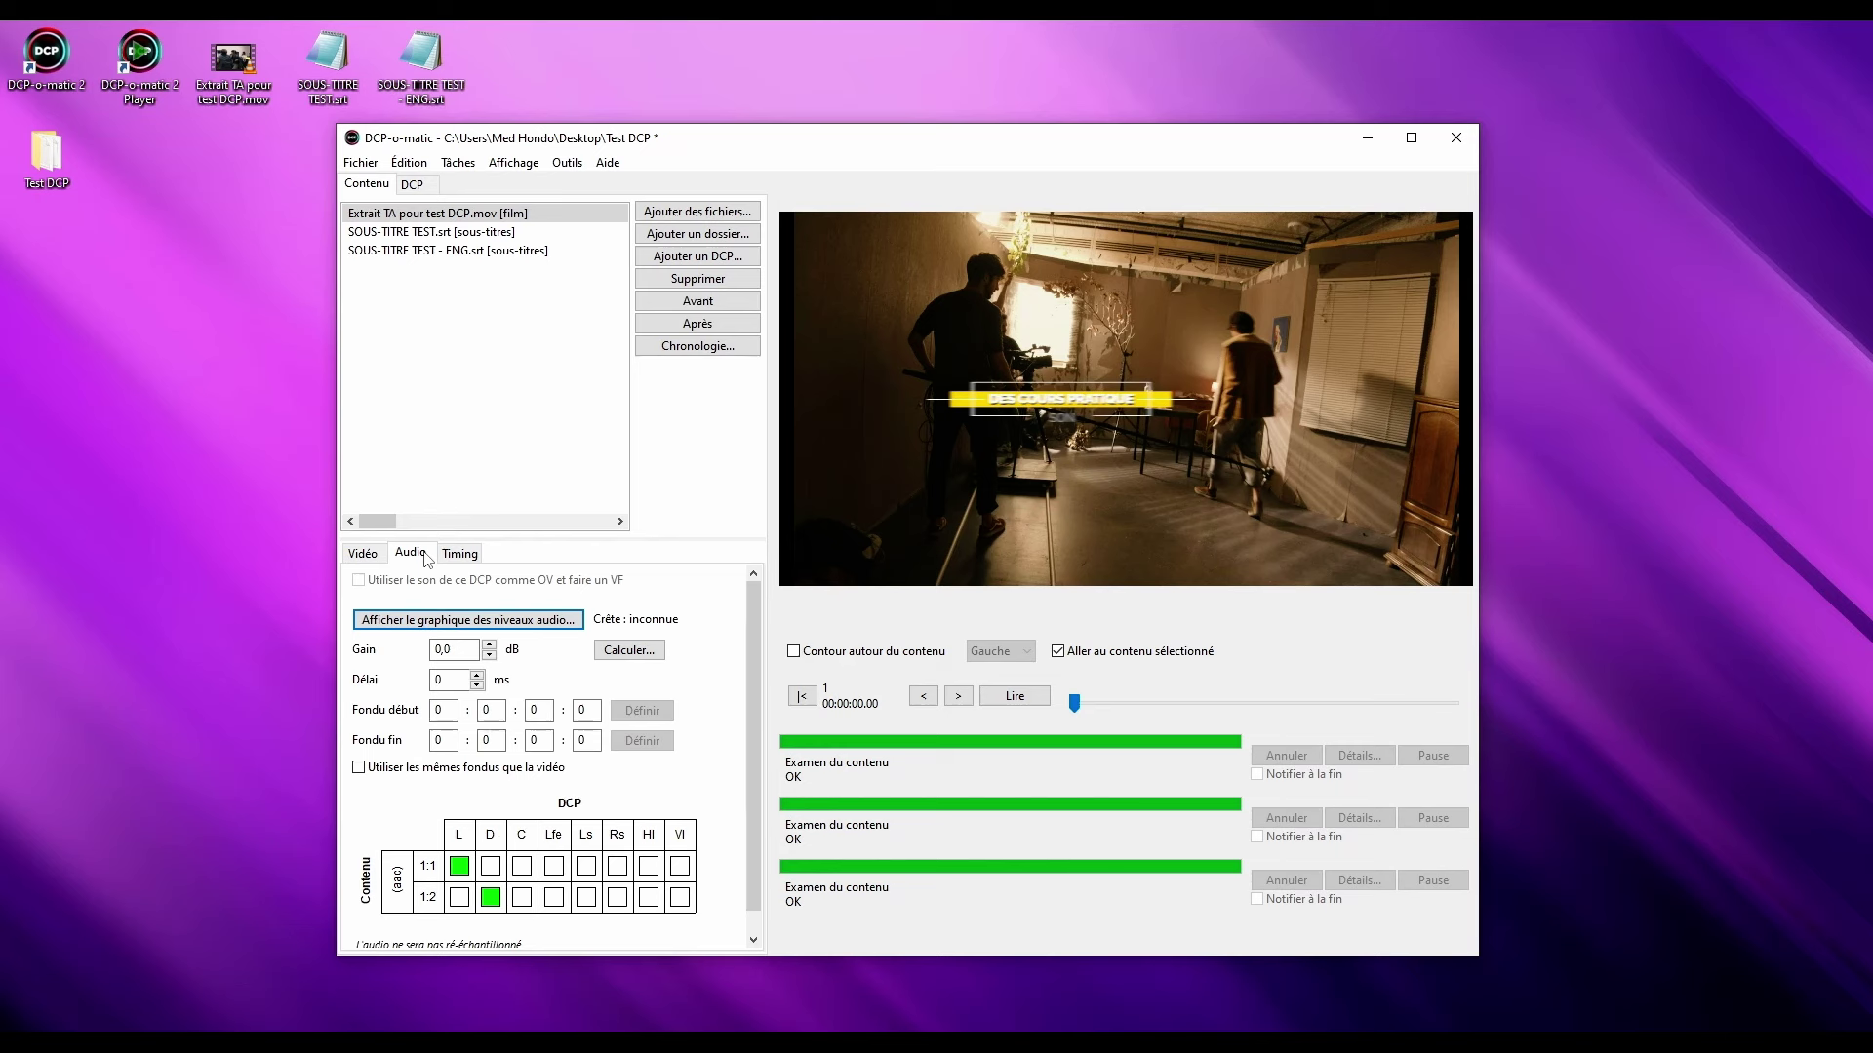
click(463, 626)
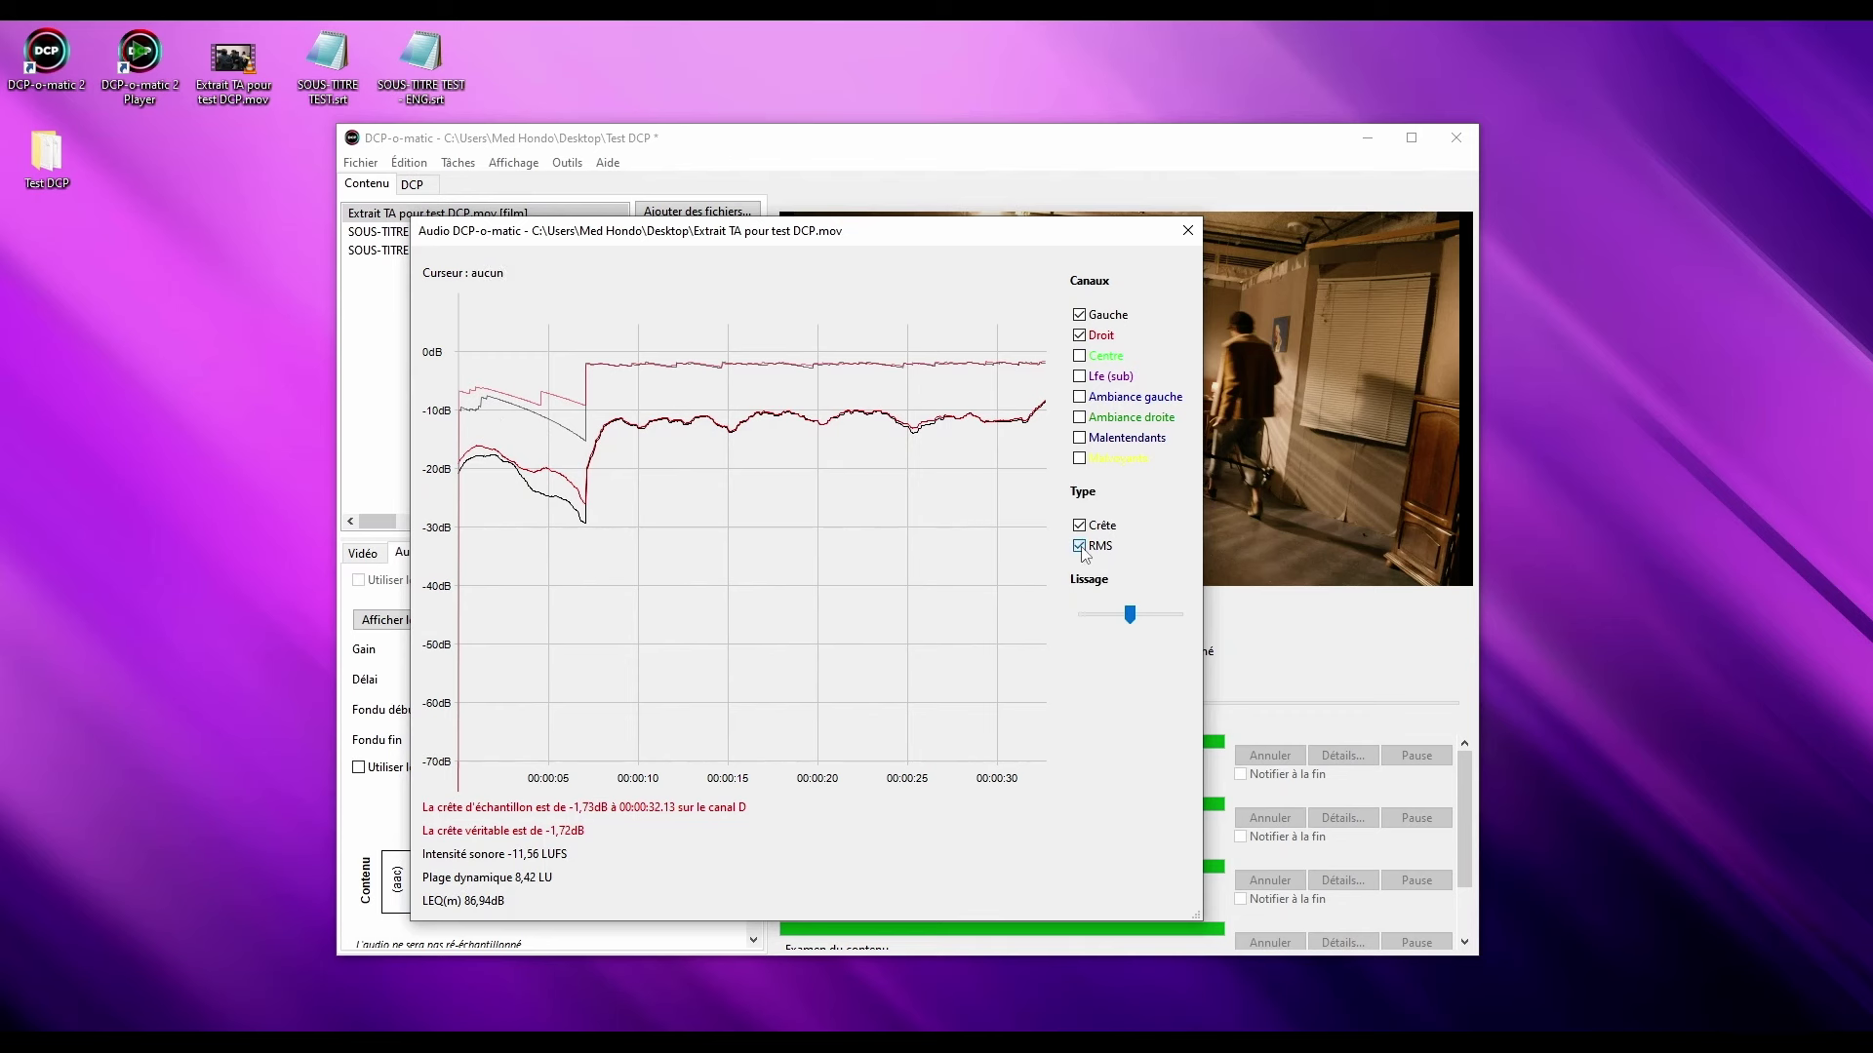
click(1080, 546)
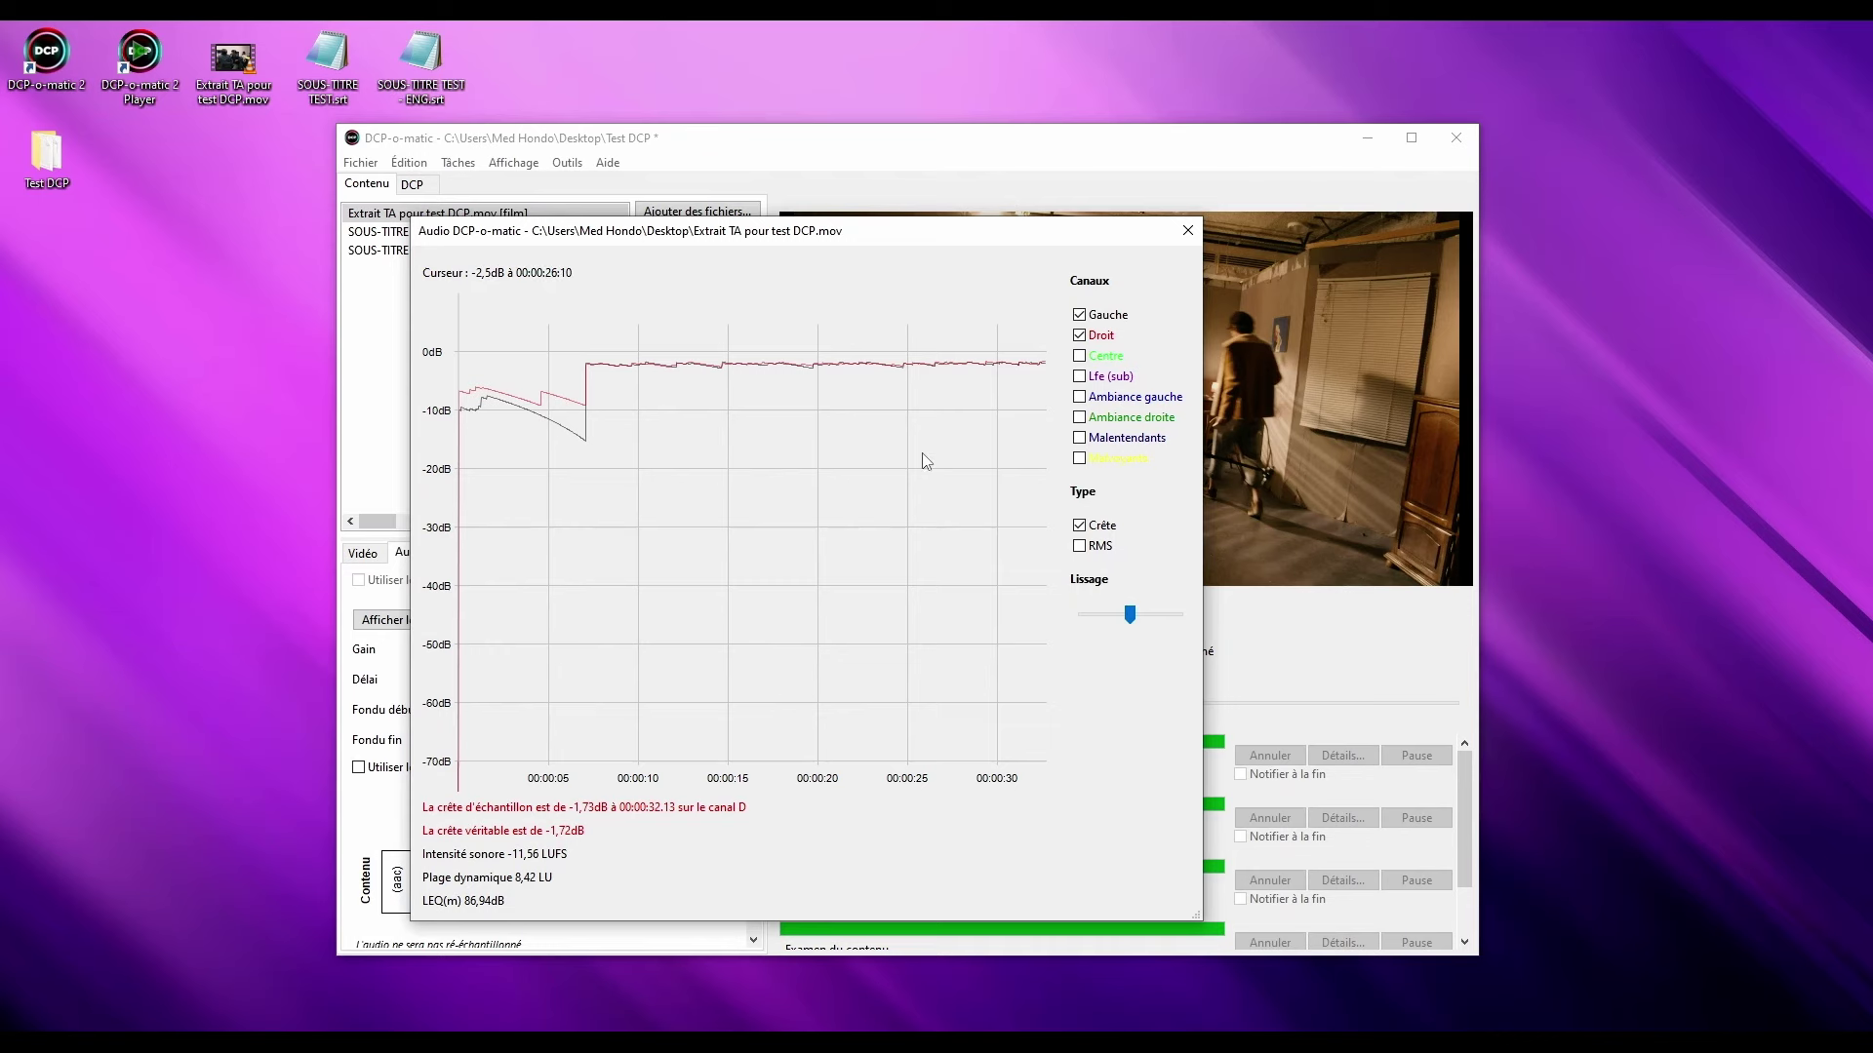
click(1187, 230)
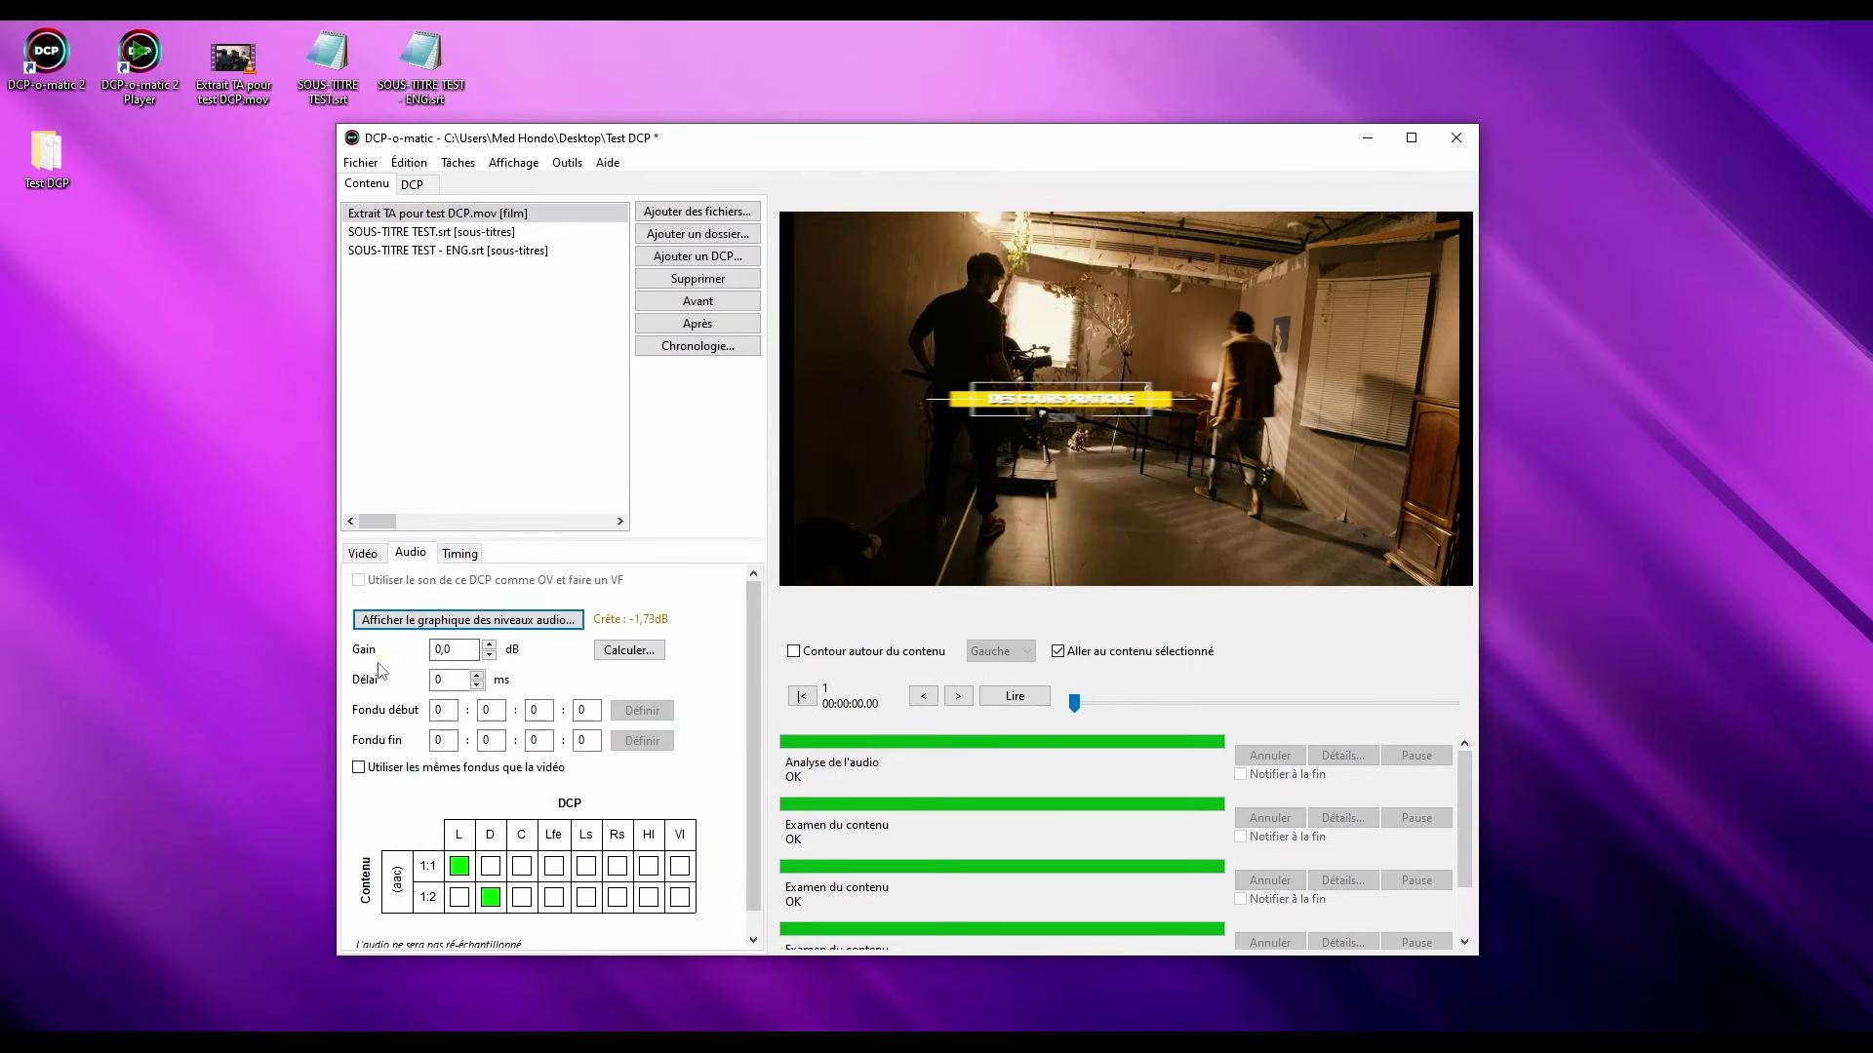
Lower the .mov clip's audio gain to -4.5 dB and check its levels in the audio graph
click(489, 655)
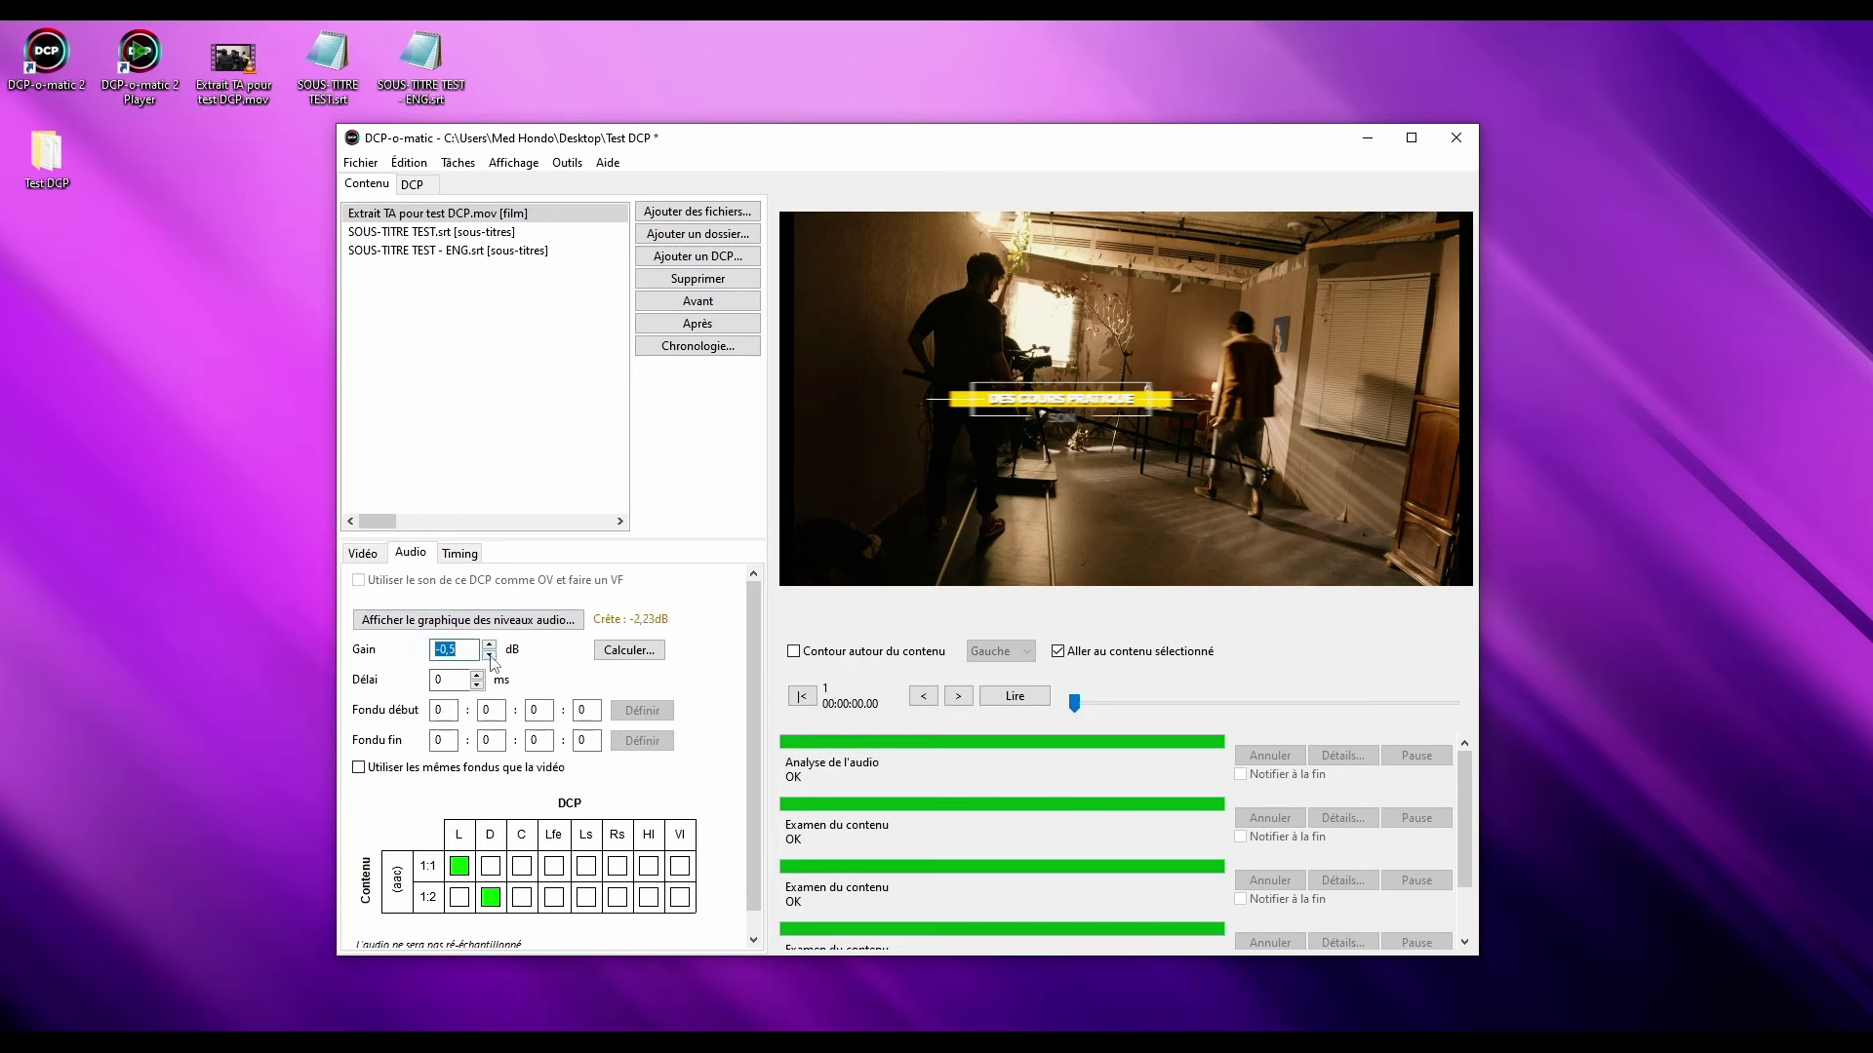
click(489, 656)
click(489, 655)
click(490, 655)
click(575, 626)
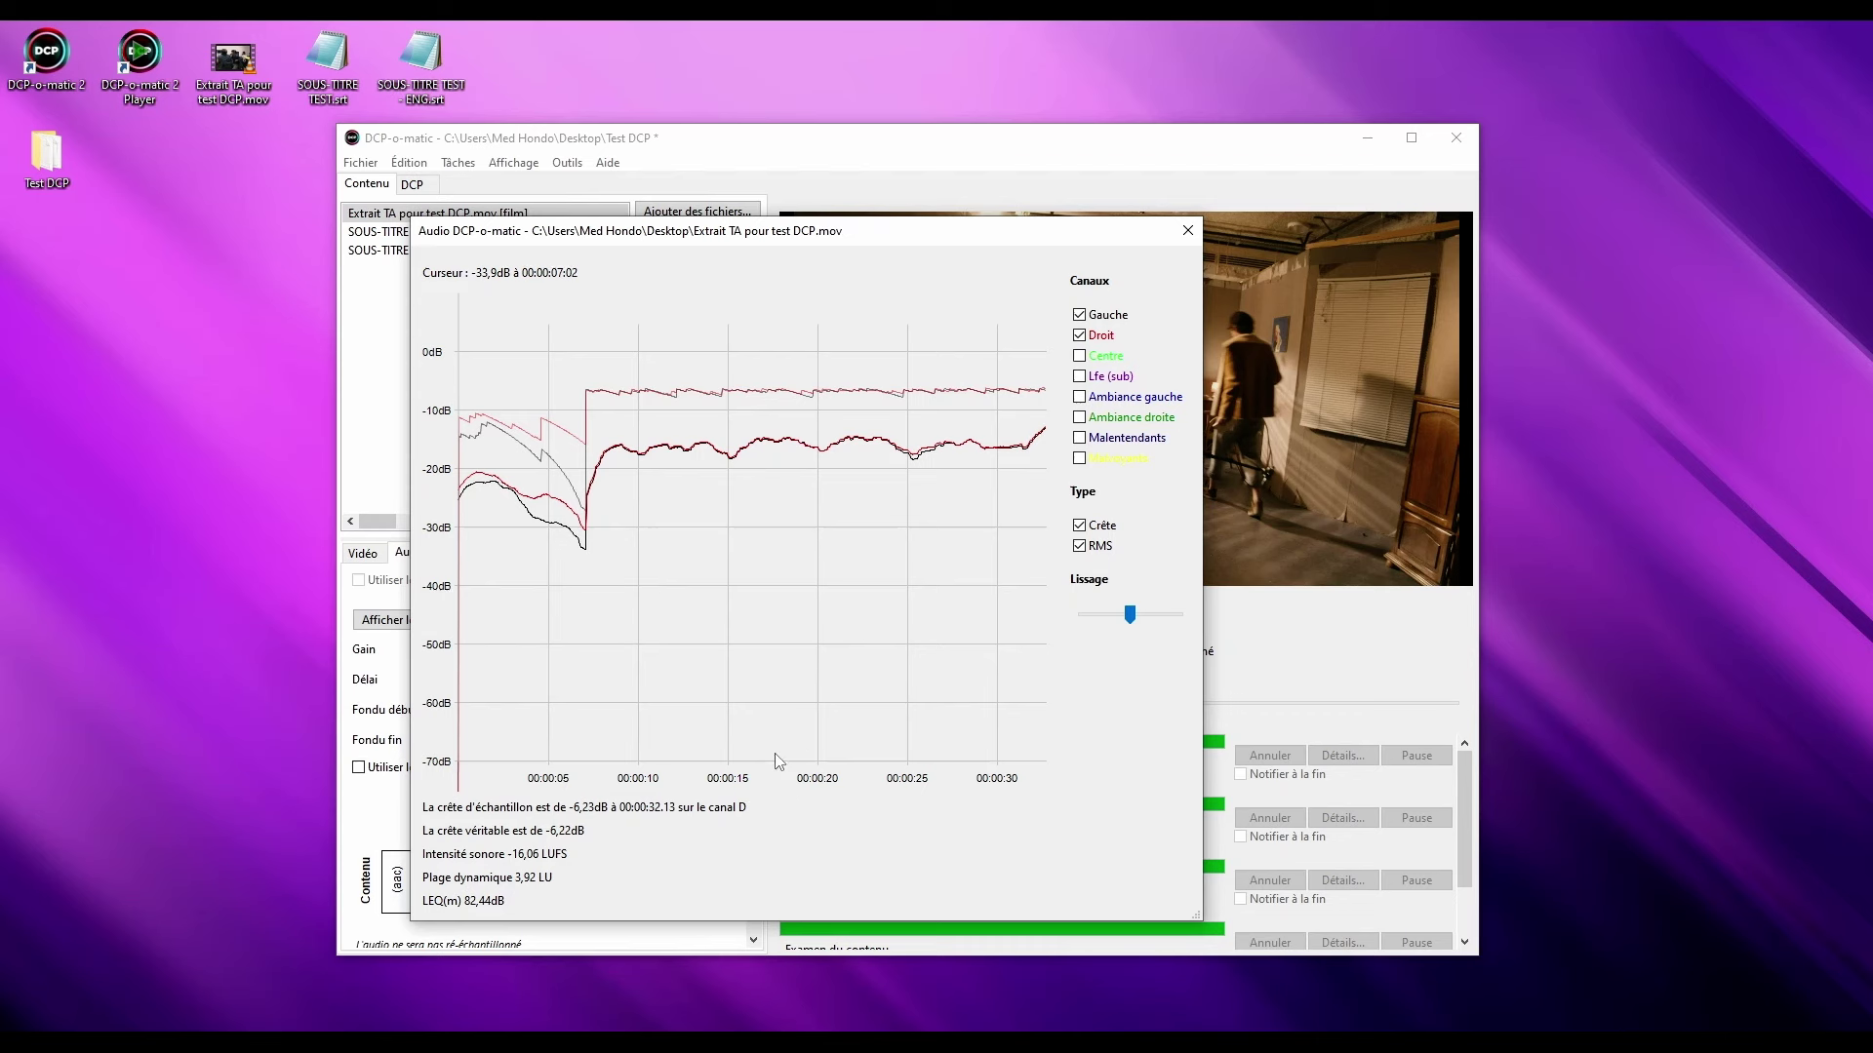
click(1188, 230)
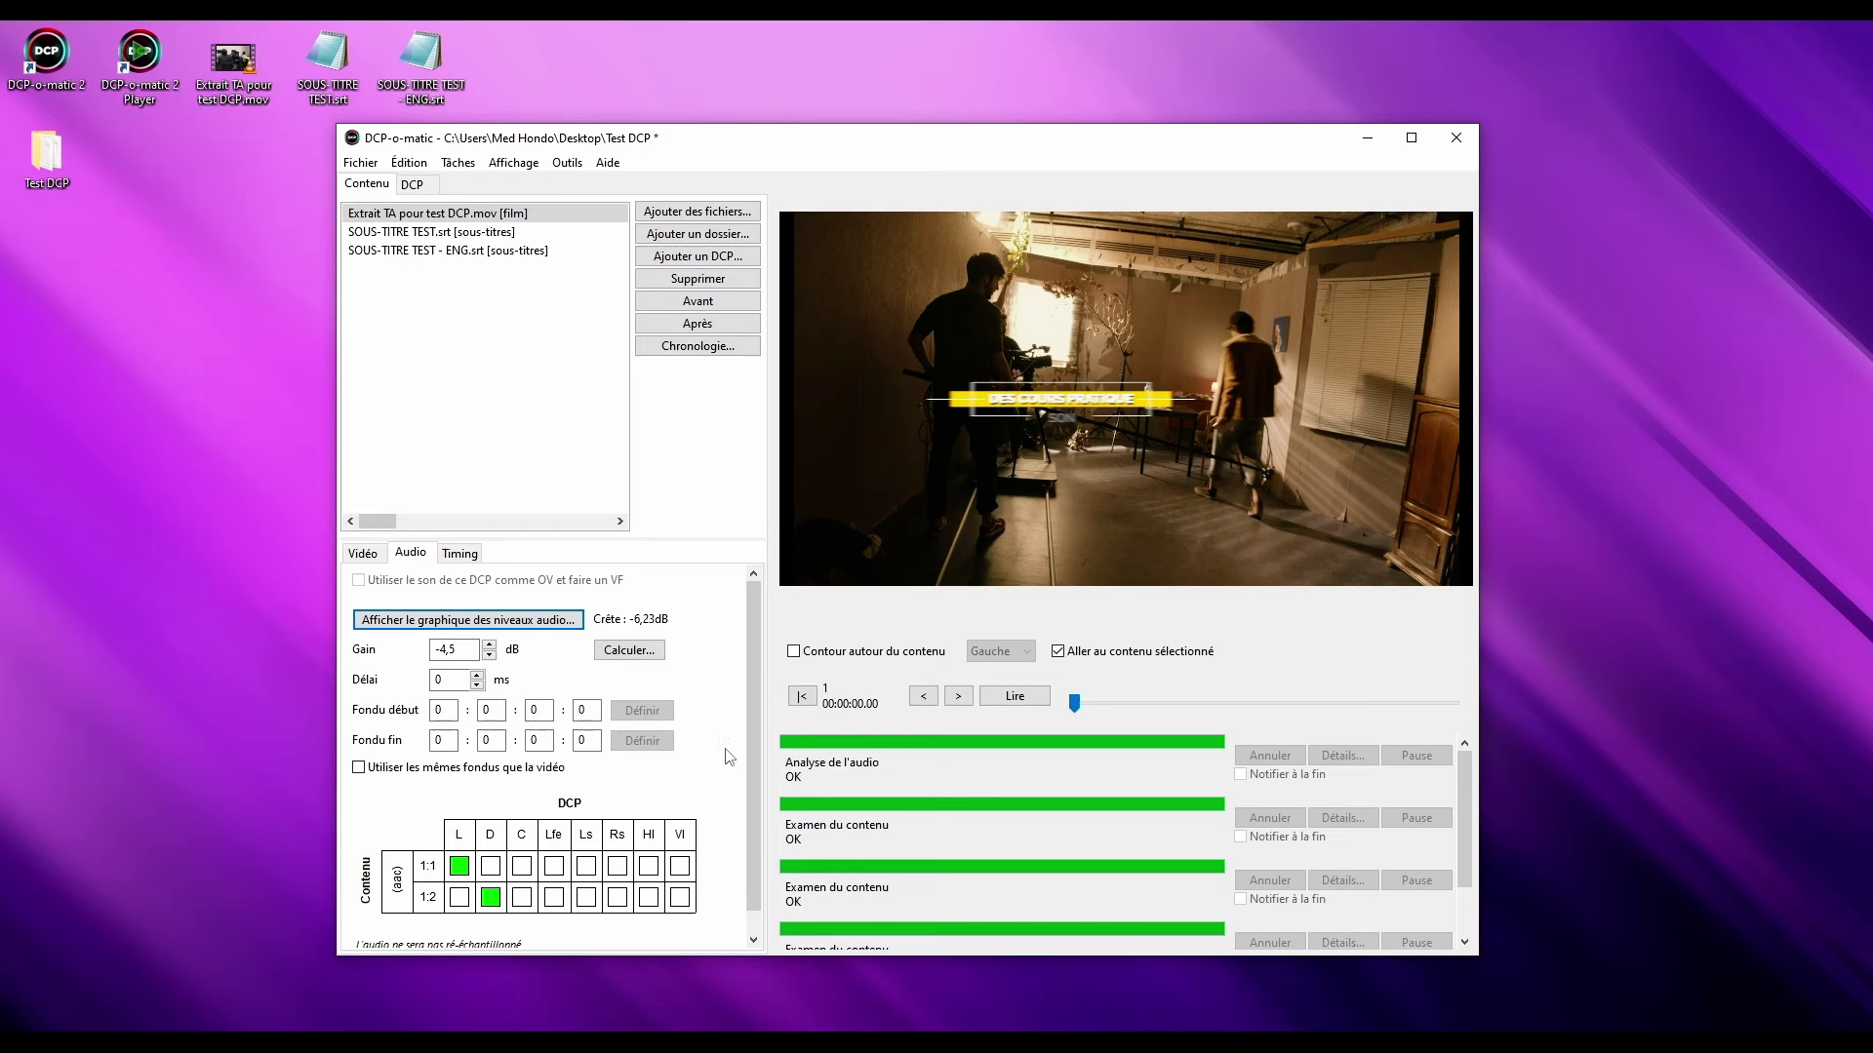
scroll(727, 813, down, 1)
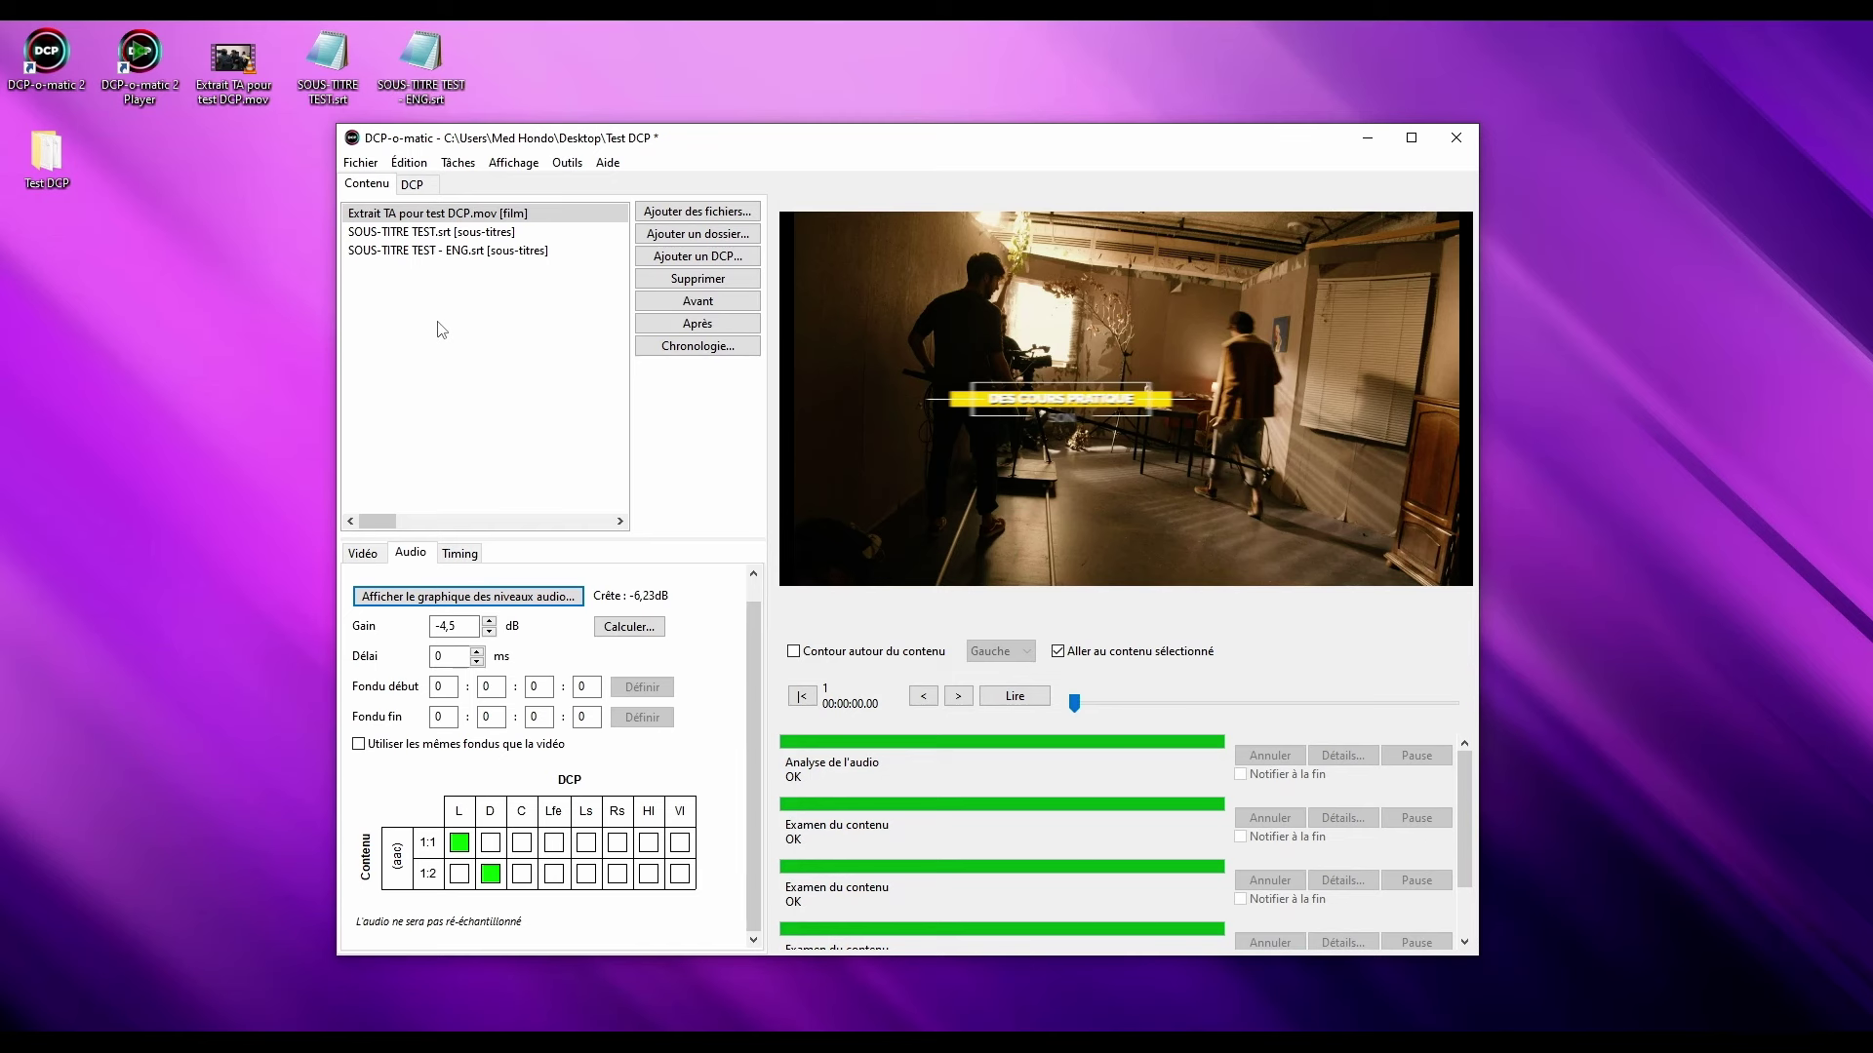
Use SOUS-TITRE TEST.srt as open subtitles ("ouvrir les sous-titres") and leave burning them into the image disabled
click(444, 234)
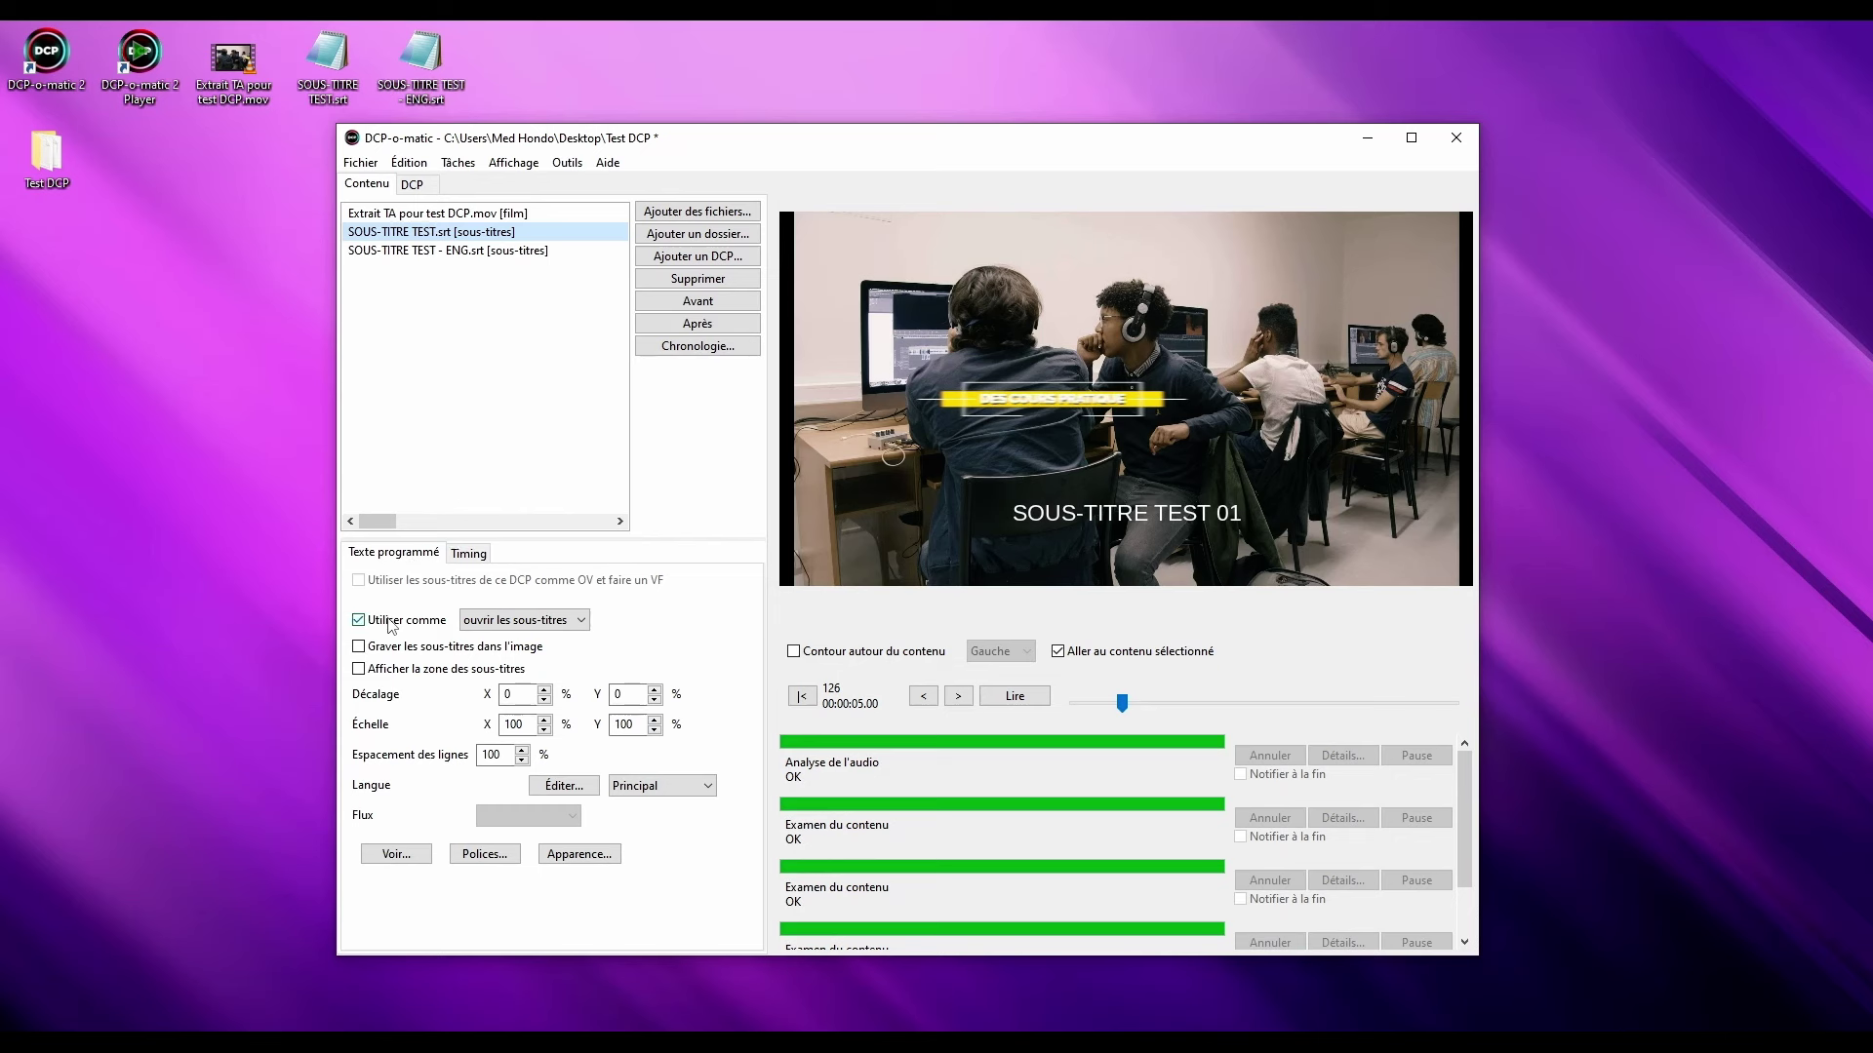
click(473, 624)
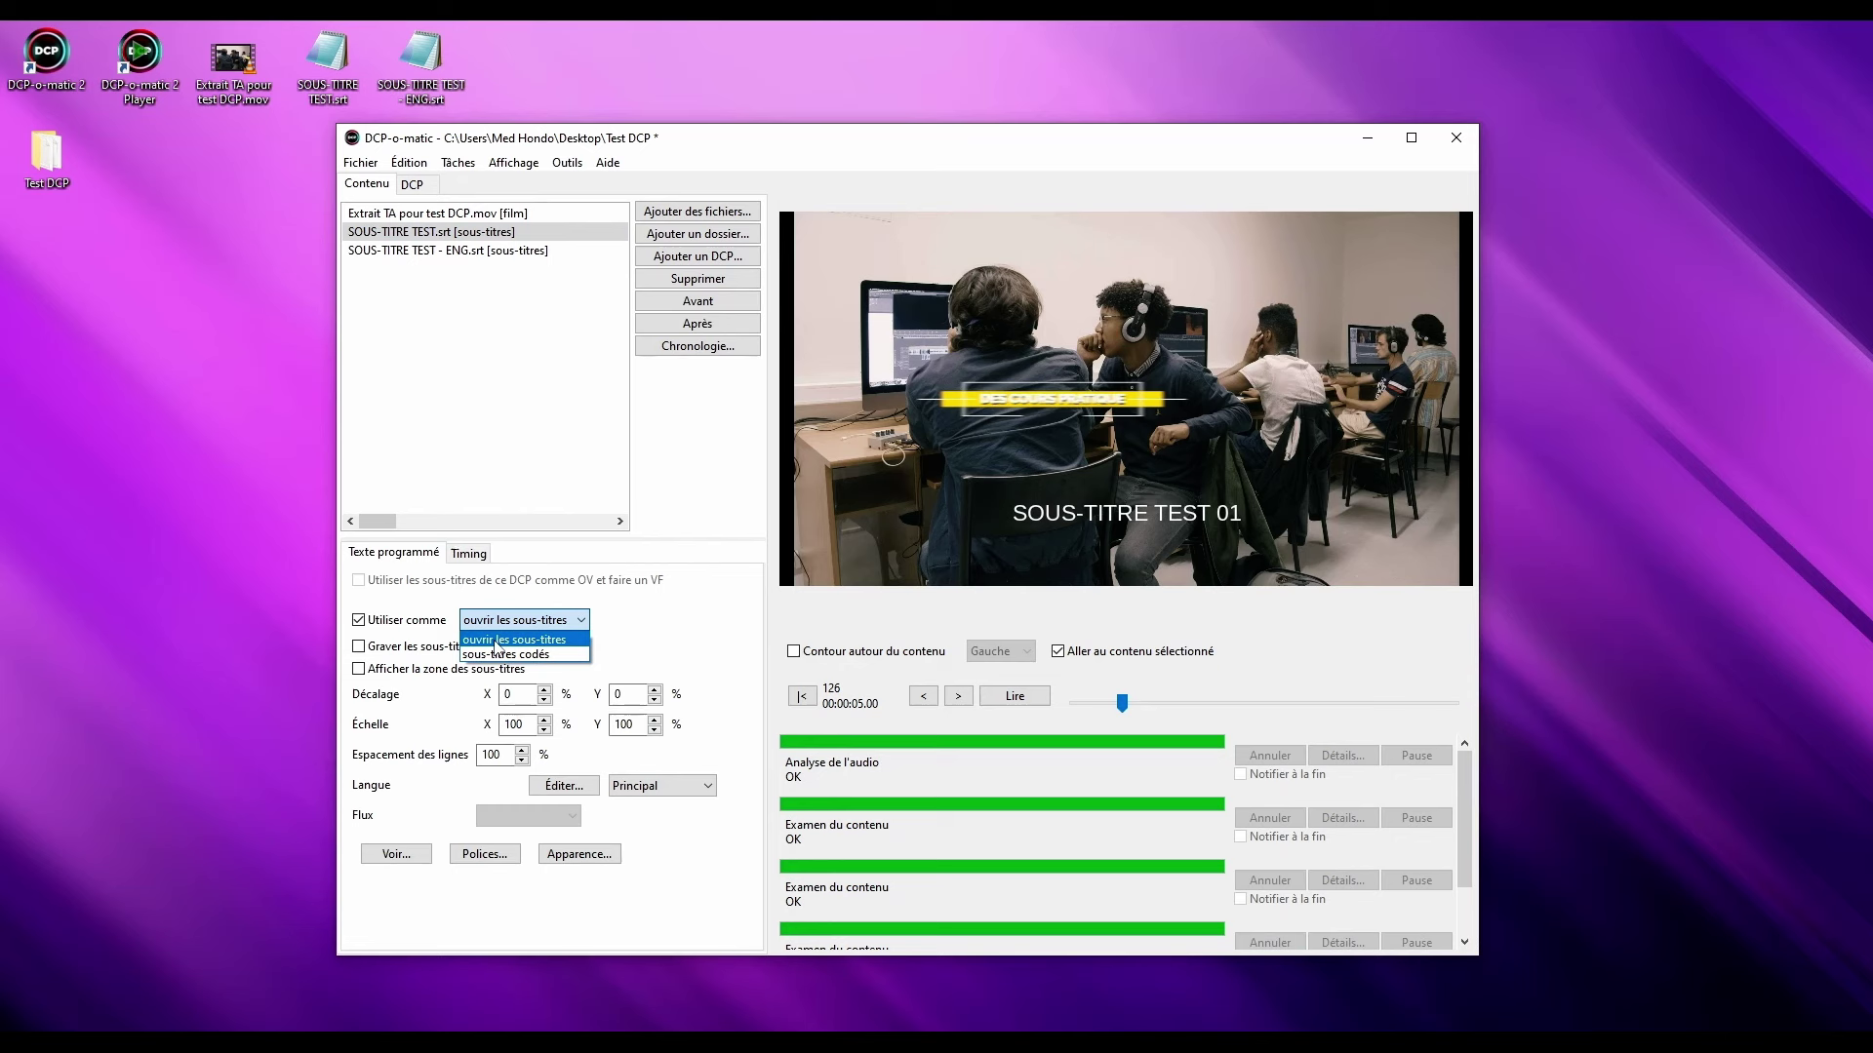
click(496, 640)
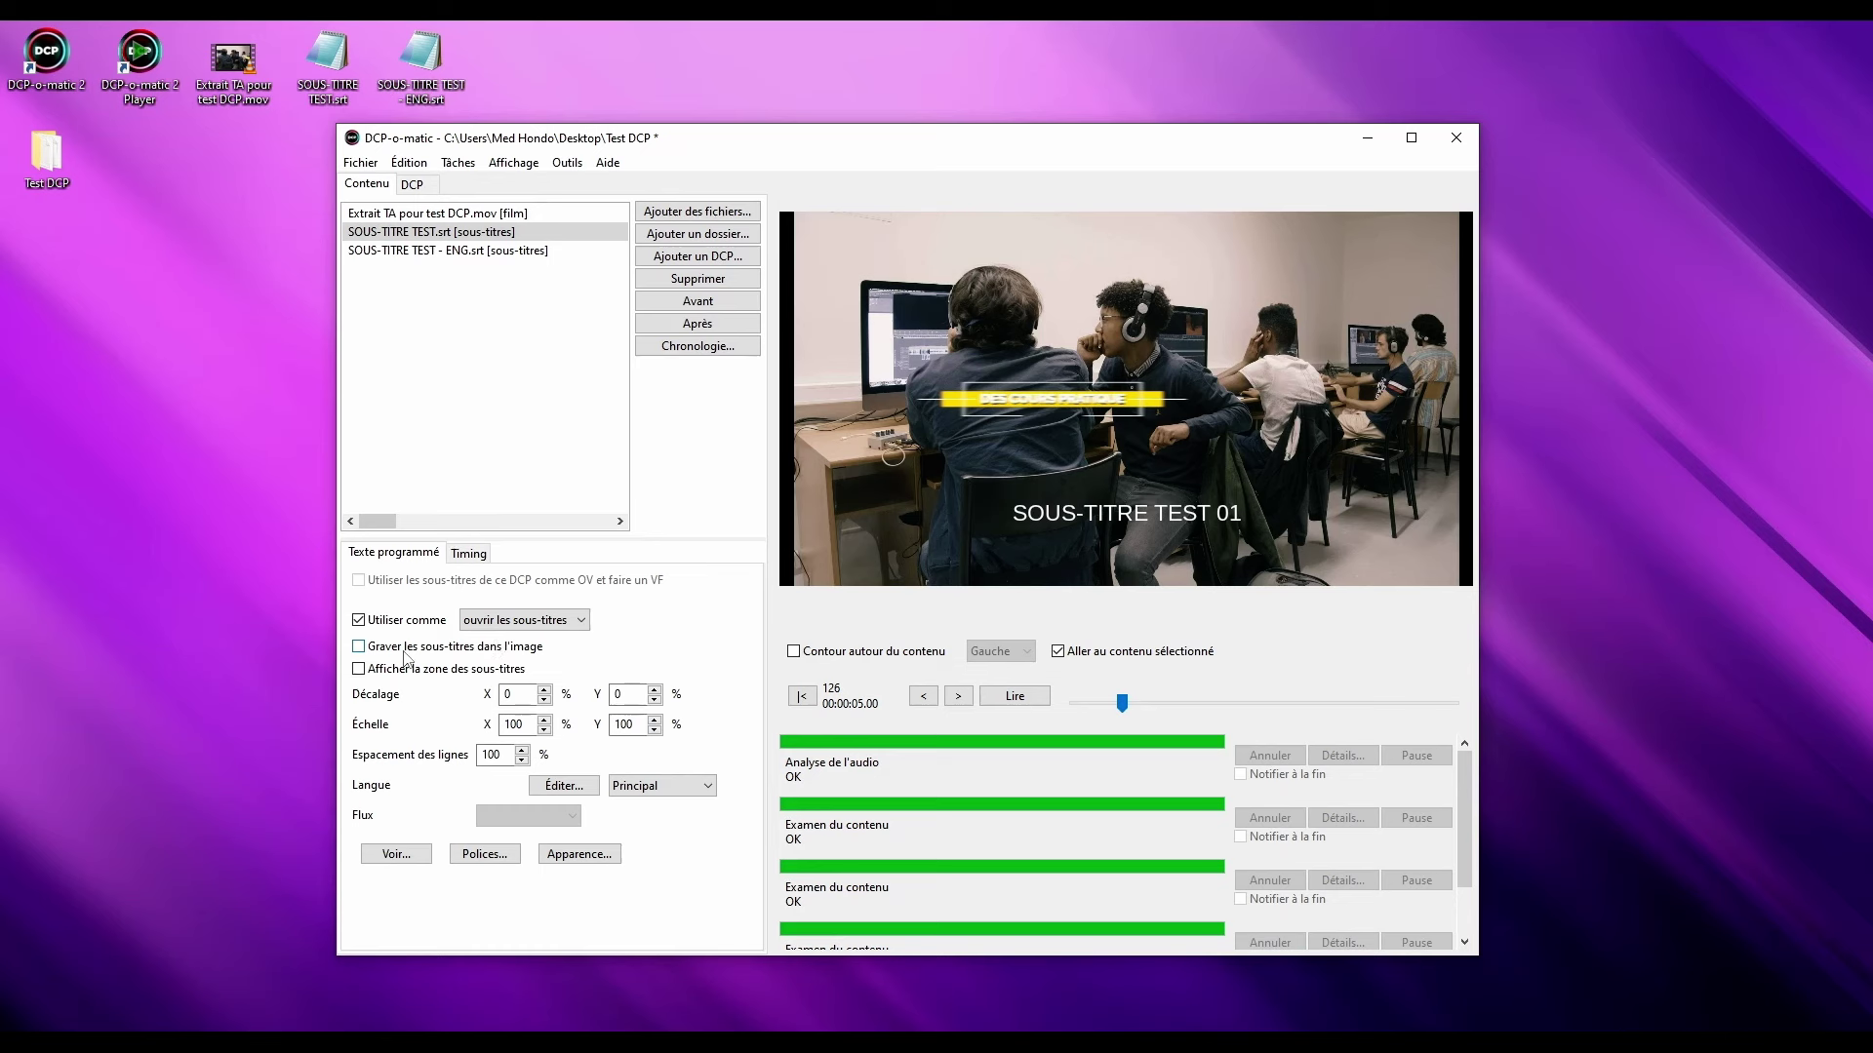
click(404, 650)
click(404, 653)
Set the language of SOUS-TITRE TEST.srt to French (fr) and keep it as the "Principal" subtitle track
click(564, 785)
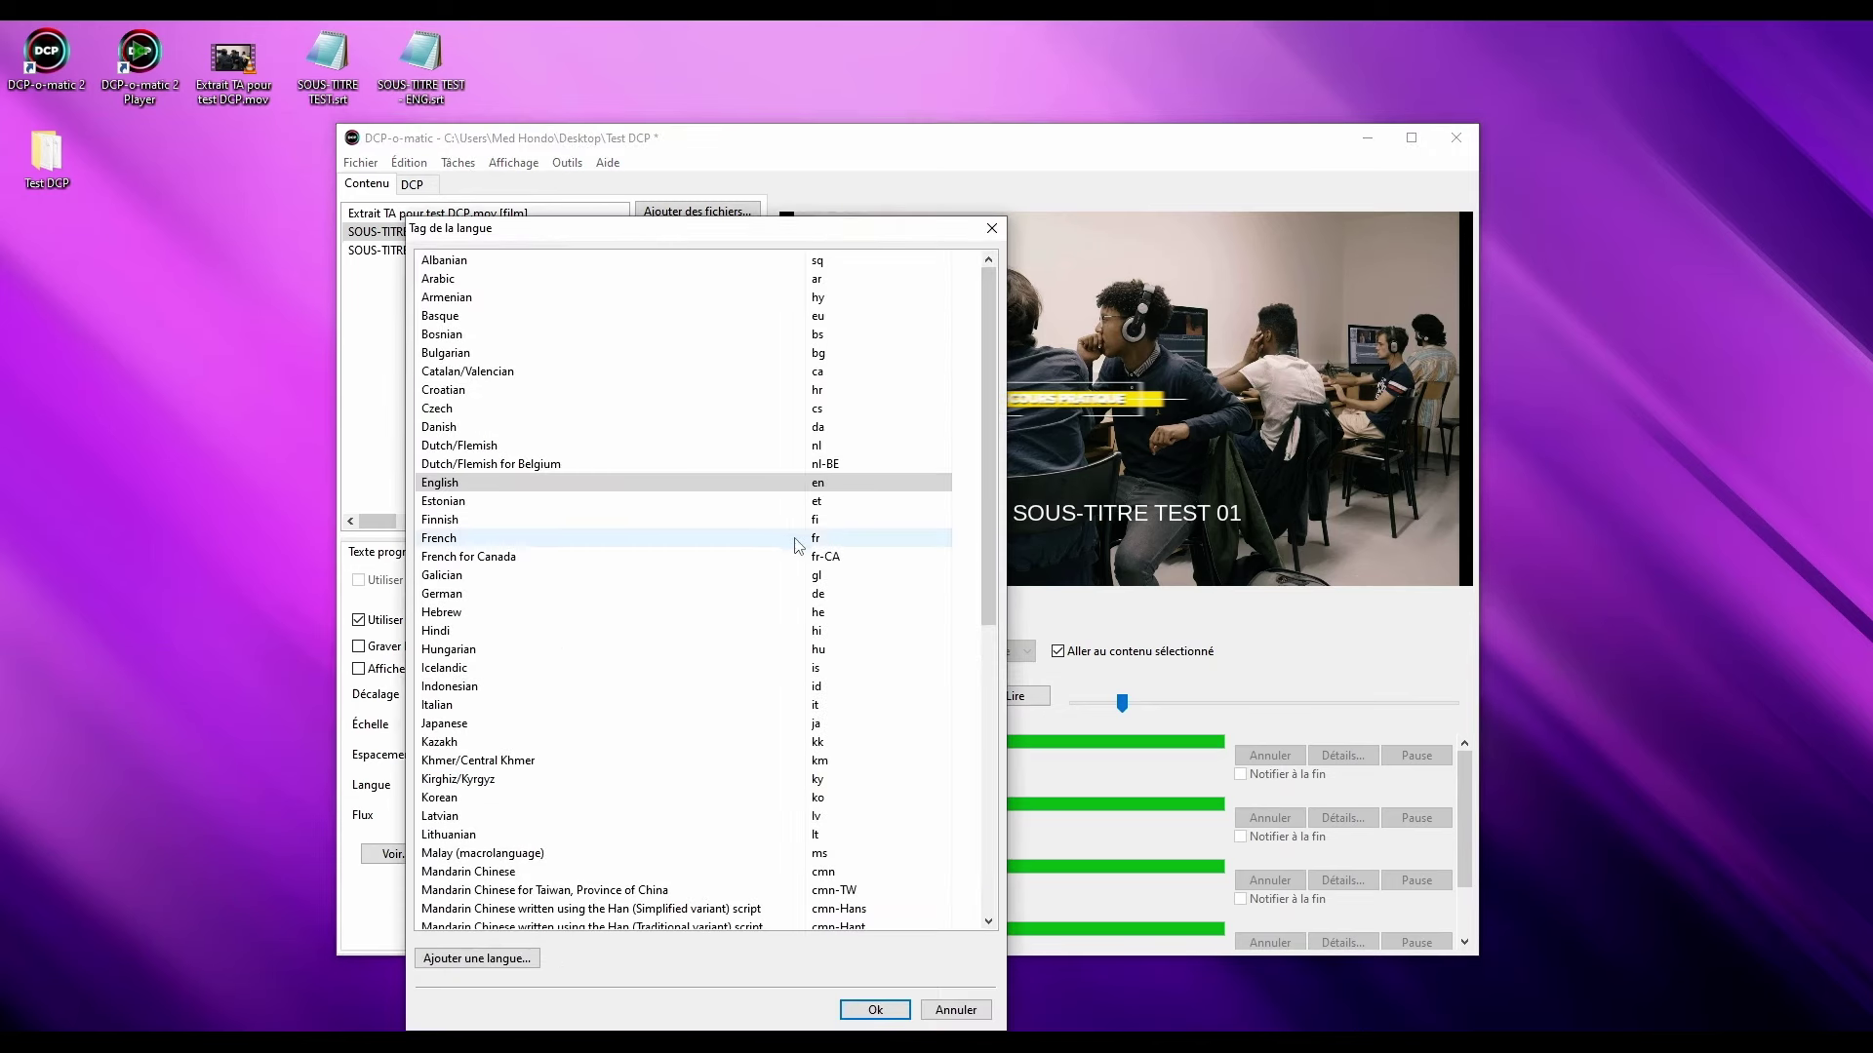
double_click(827, 541)
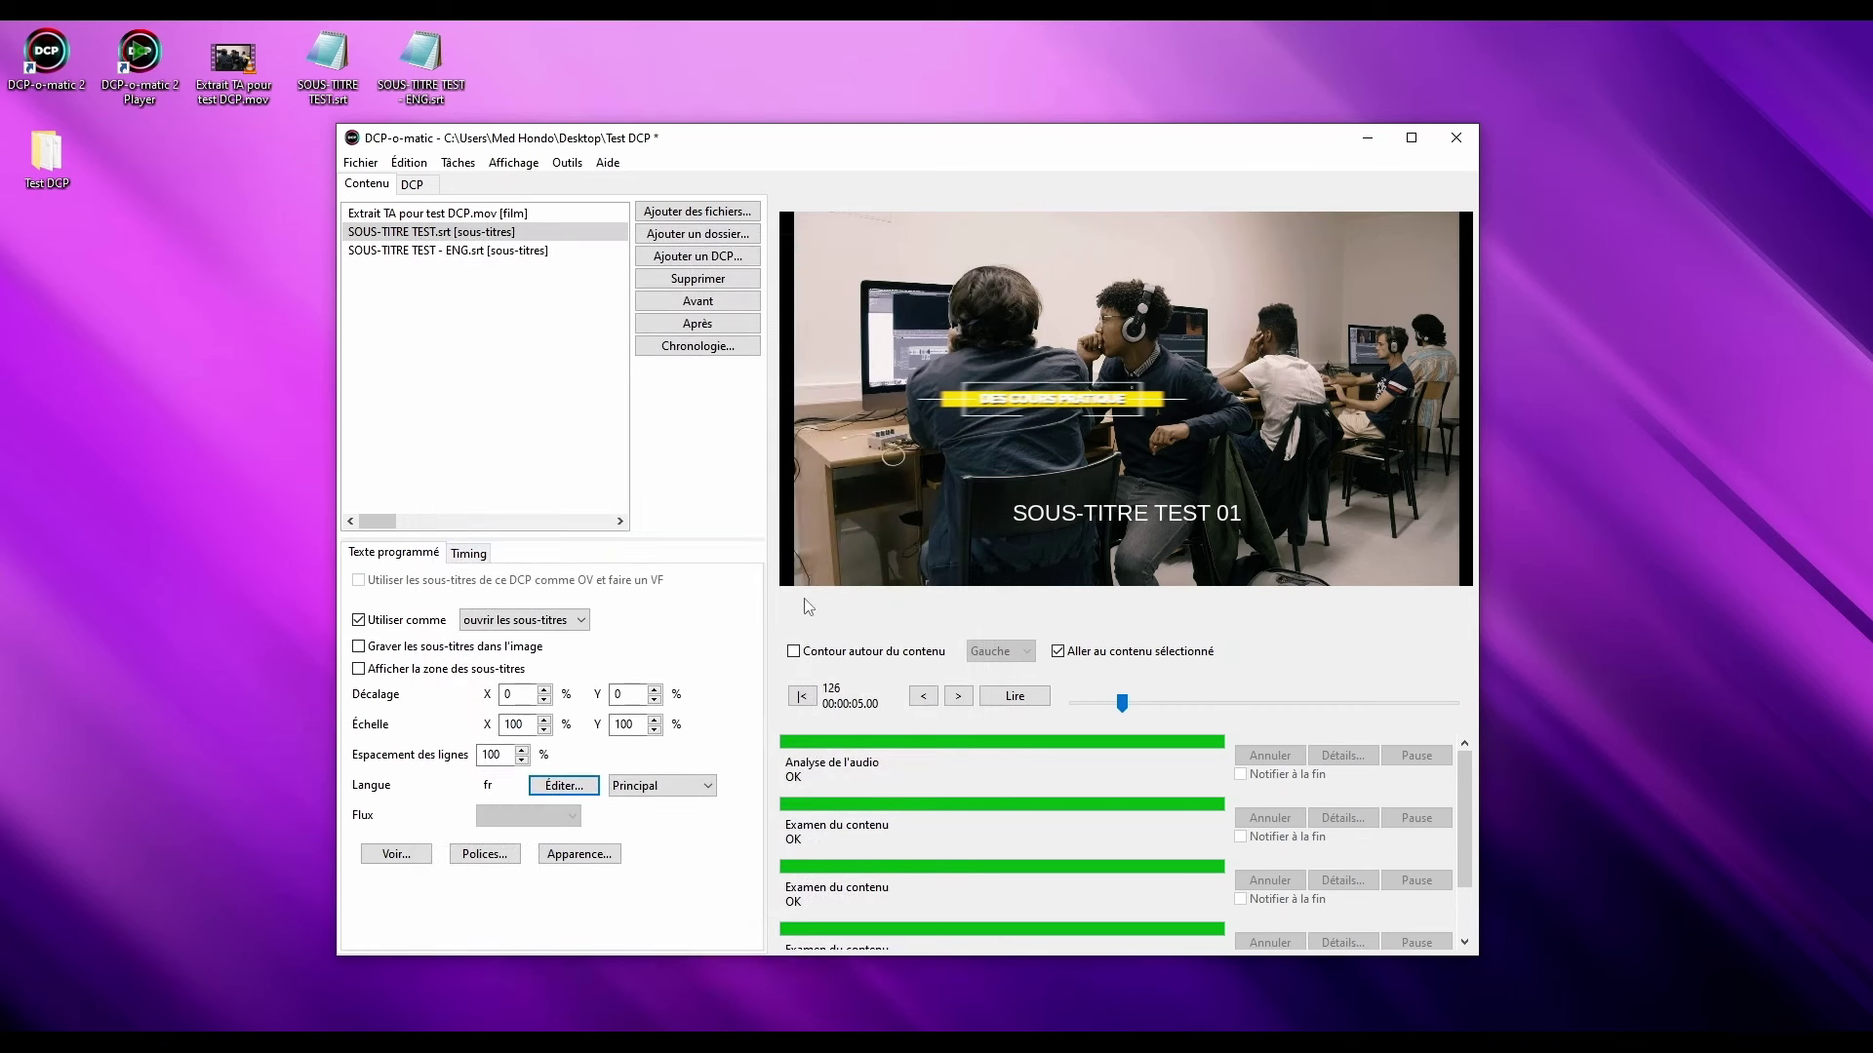
click(675, 786)
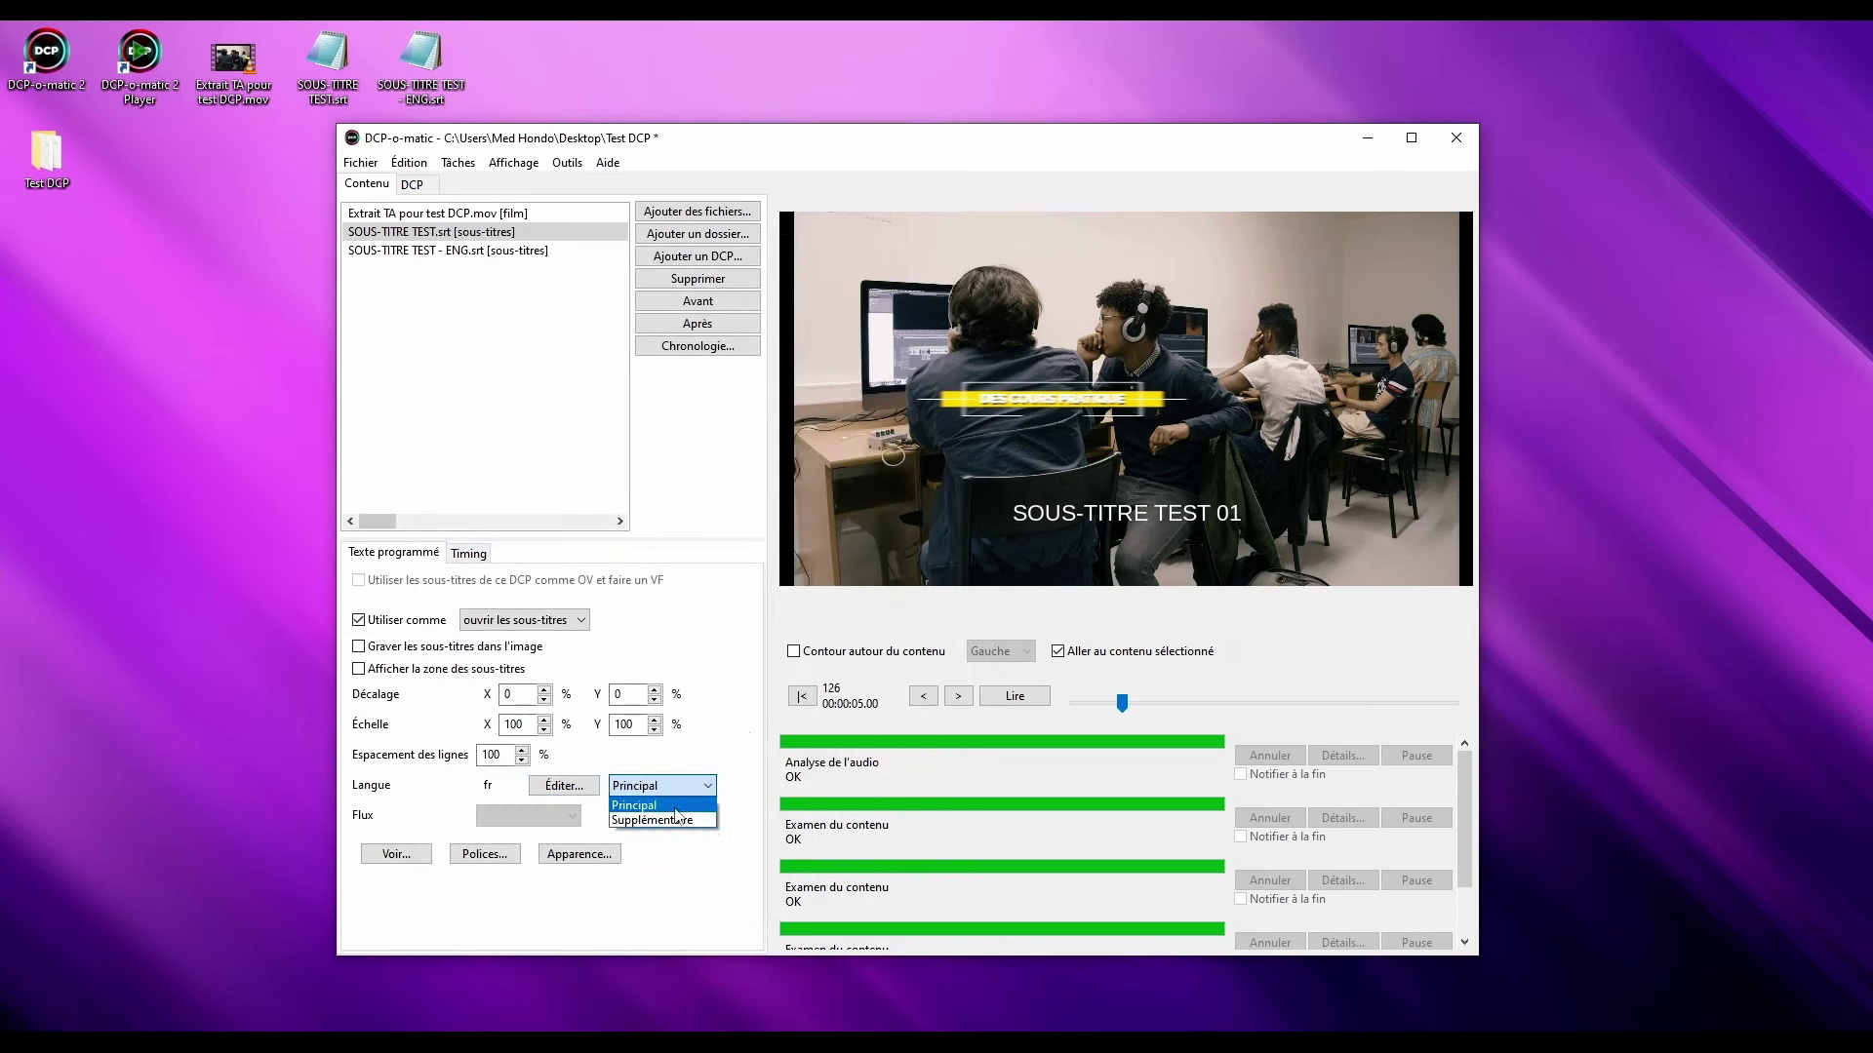
click(676, 808)
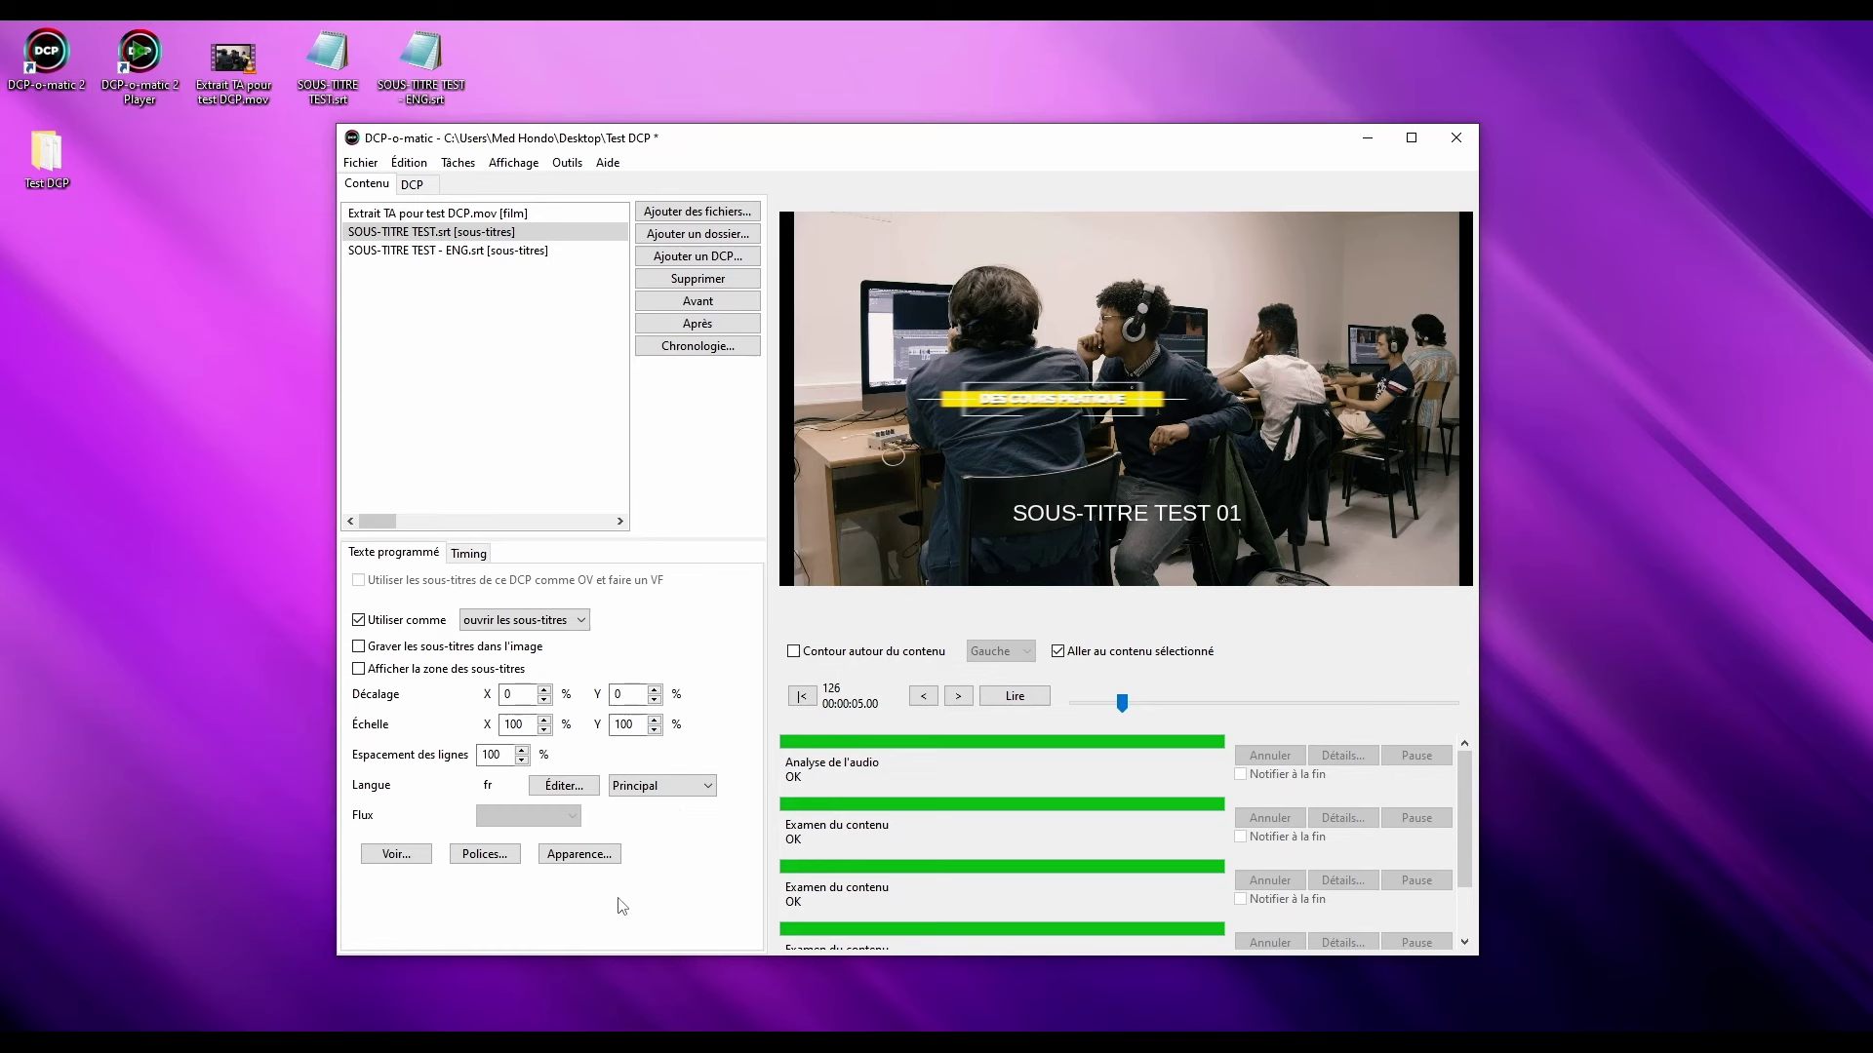
Assign the DejaVuSans system font to the "Non spécifié" font entry of SOUS-TITRE TEST.srt
click(476, 859)
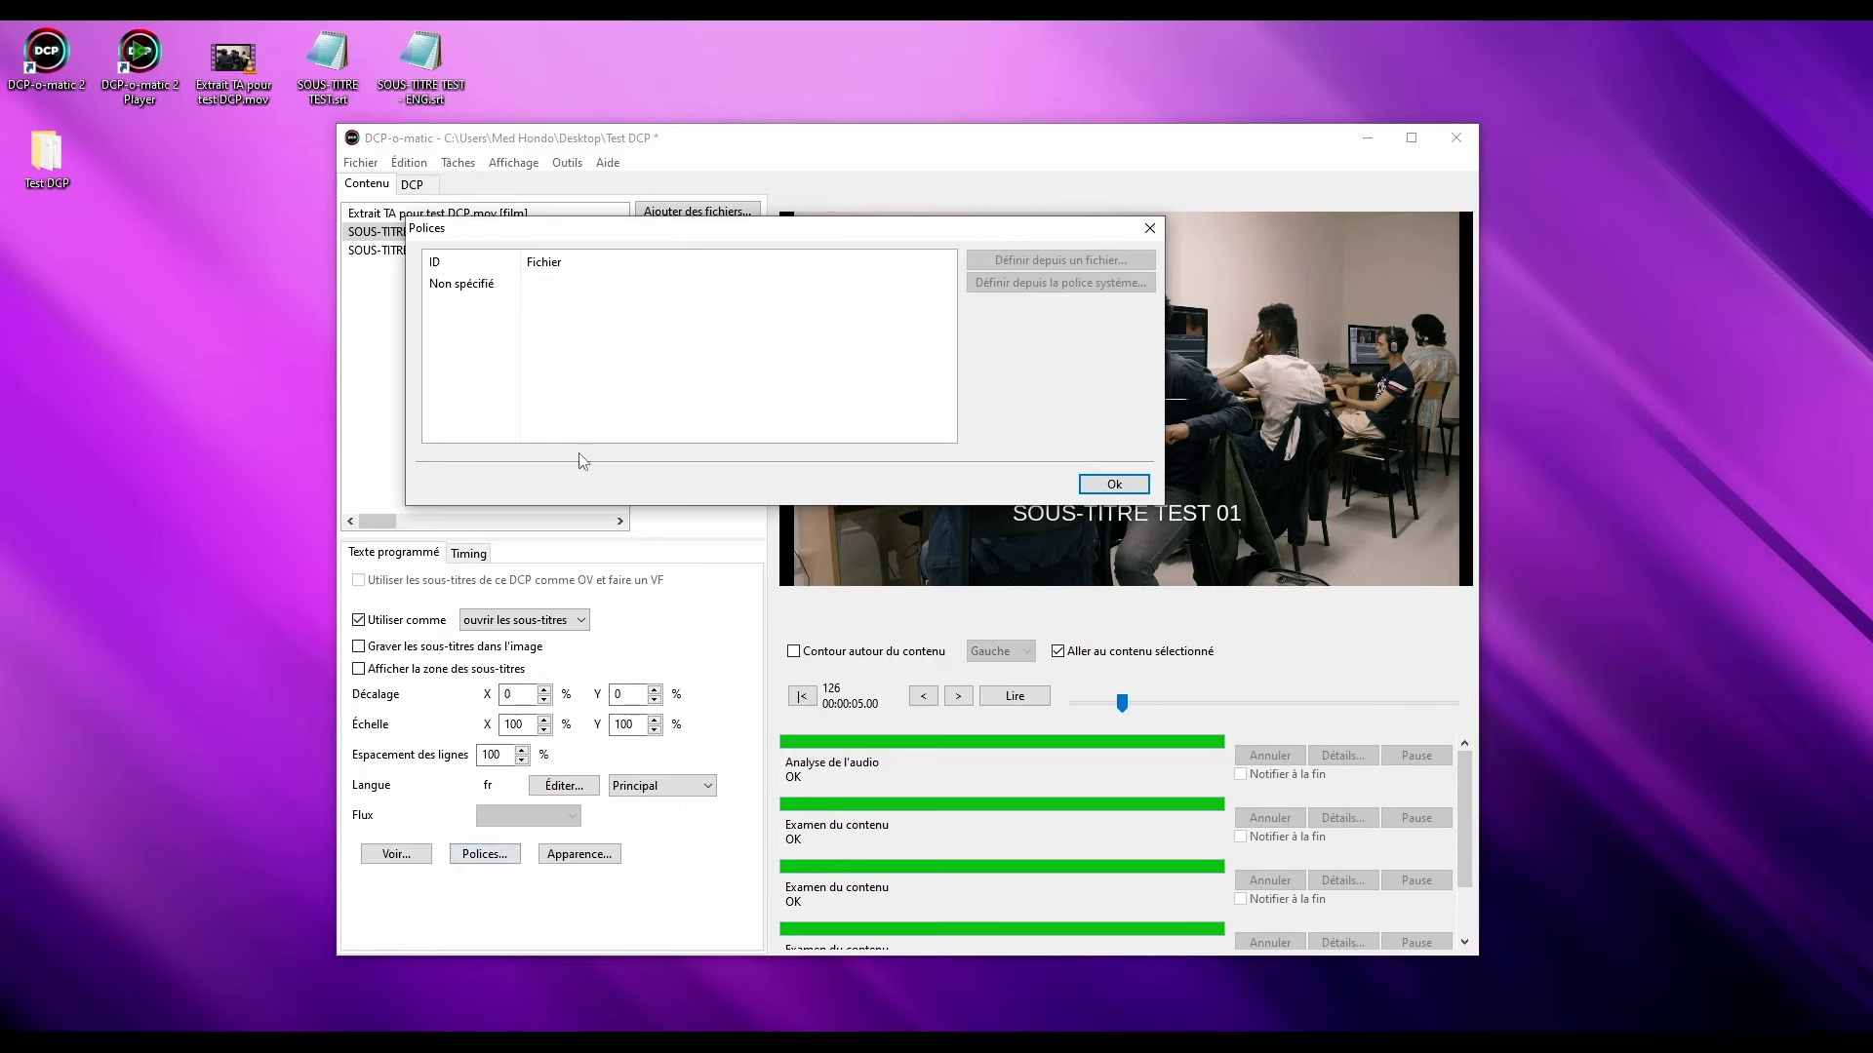
click(577, 284)
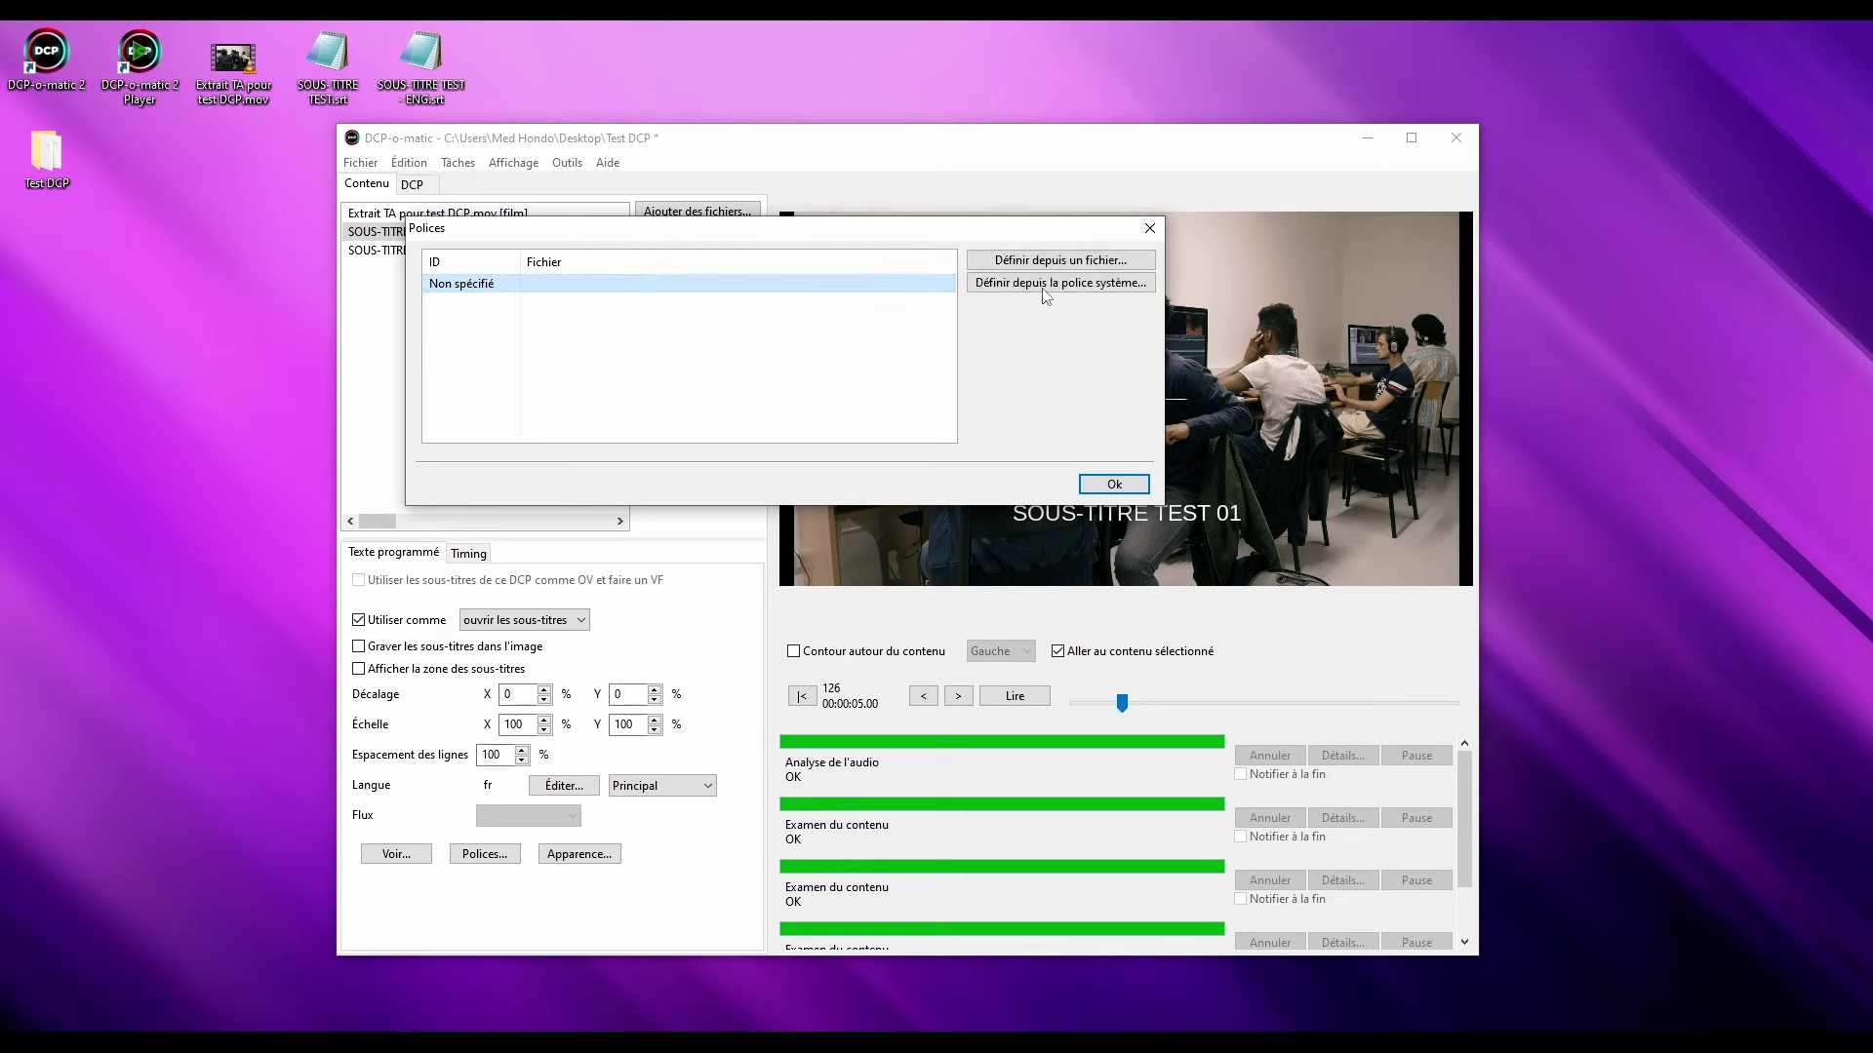
click(1079, 293)
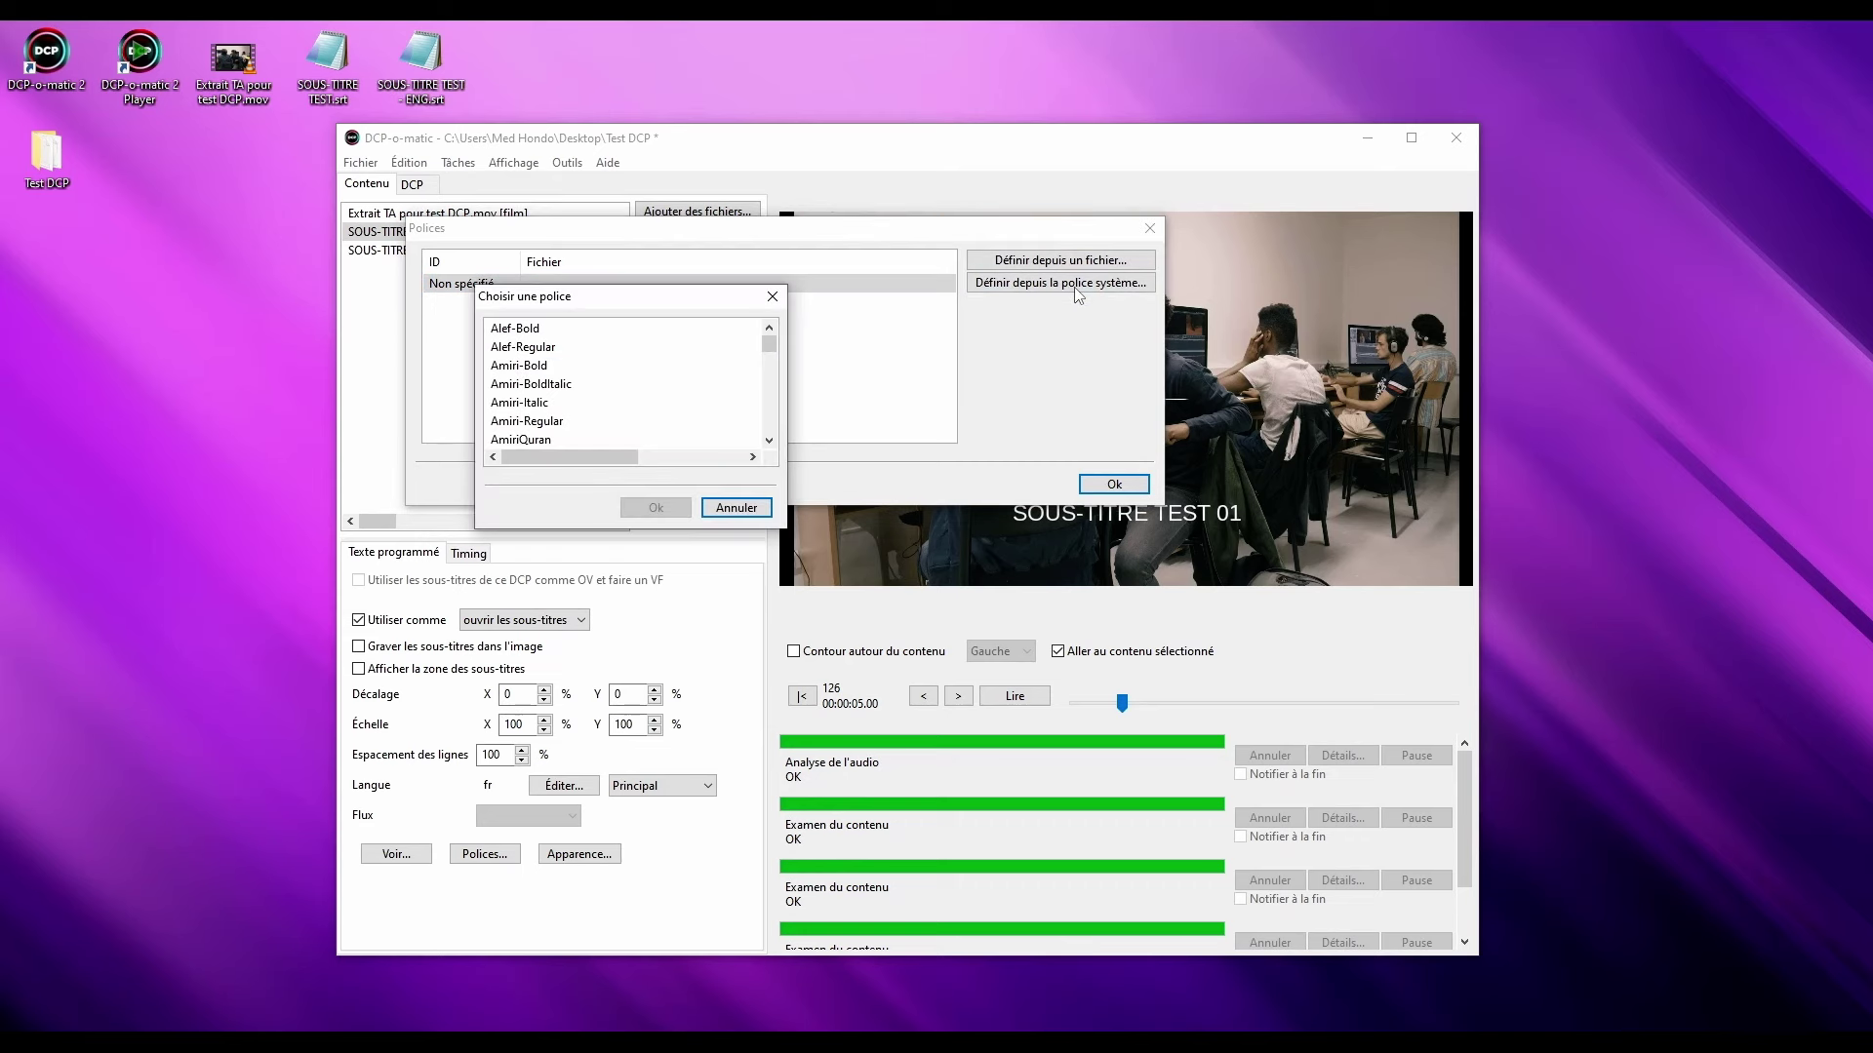
drag(768, 351, 673, 363)
click(671, 365)
click(655, 508)
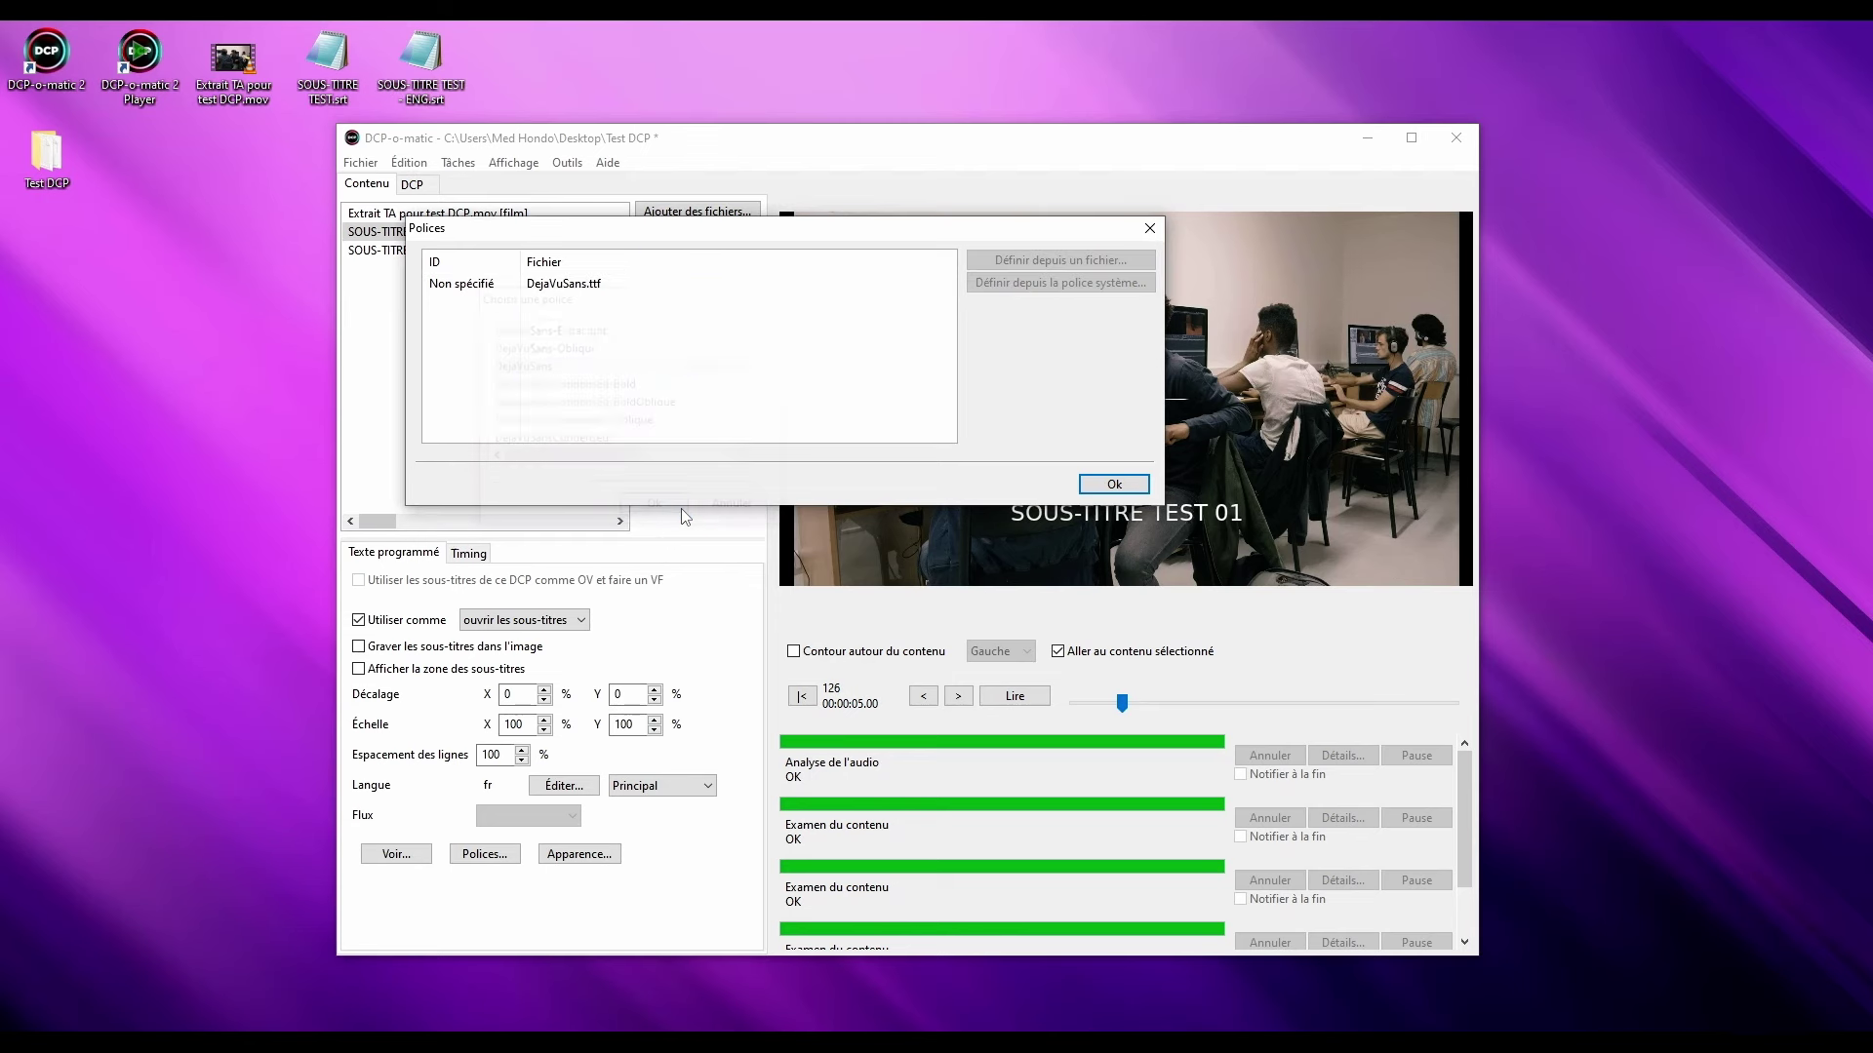
key(Return)
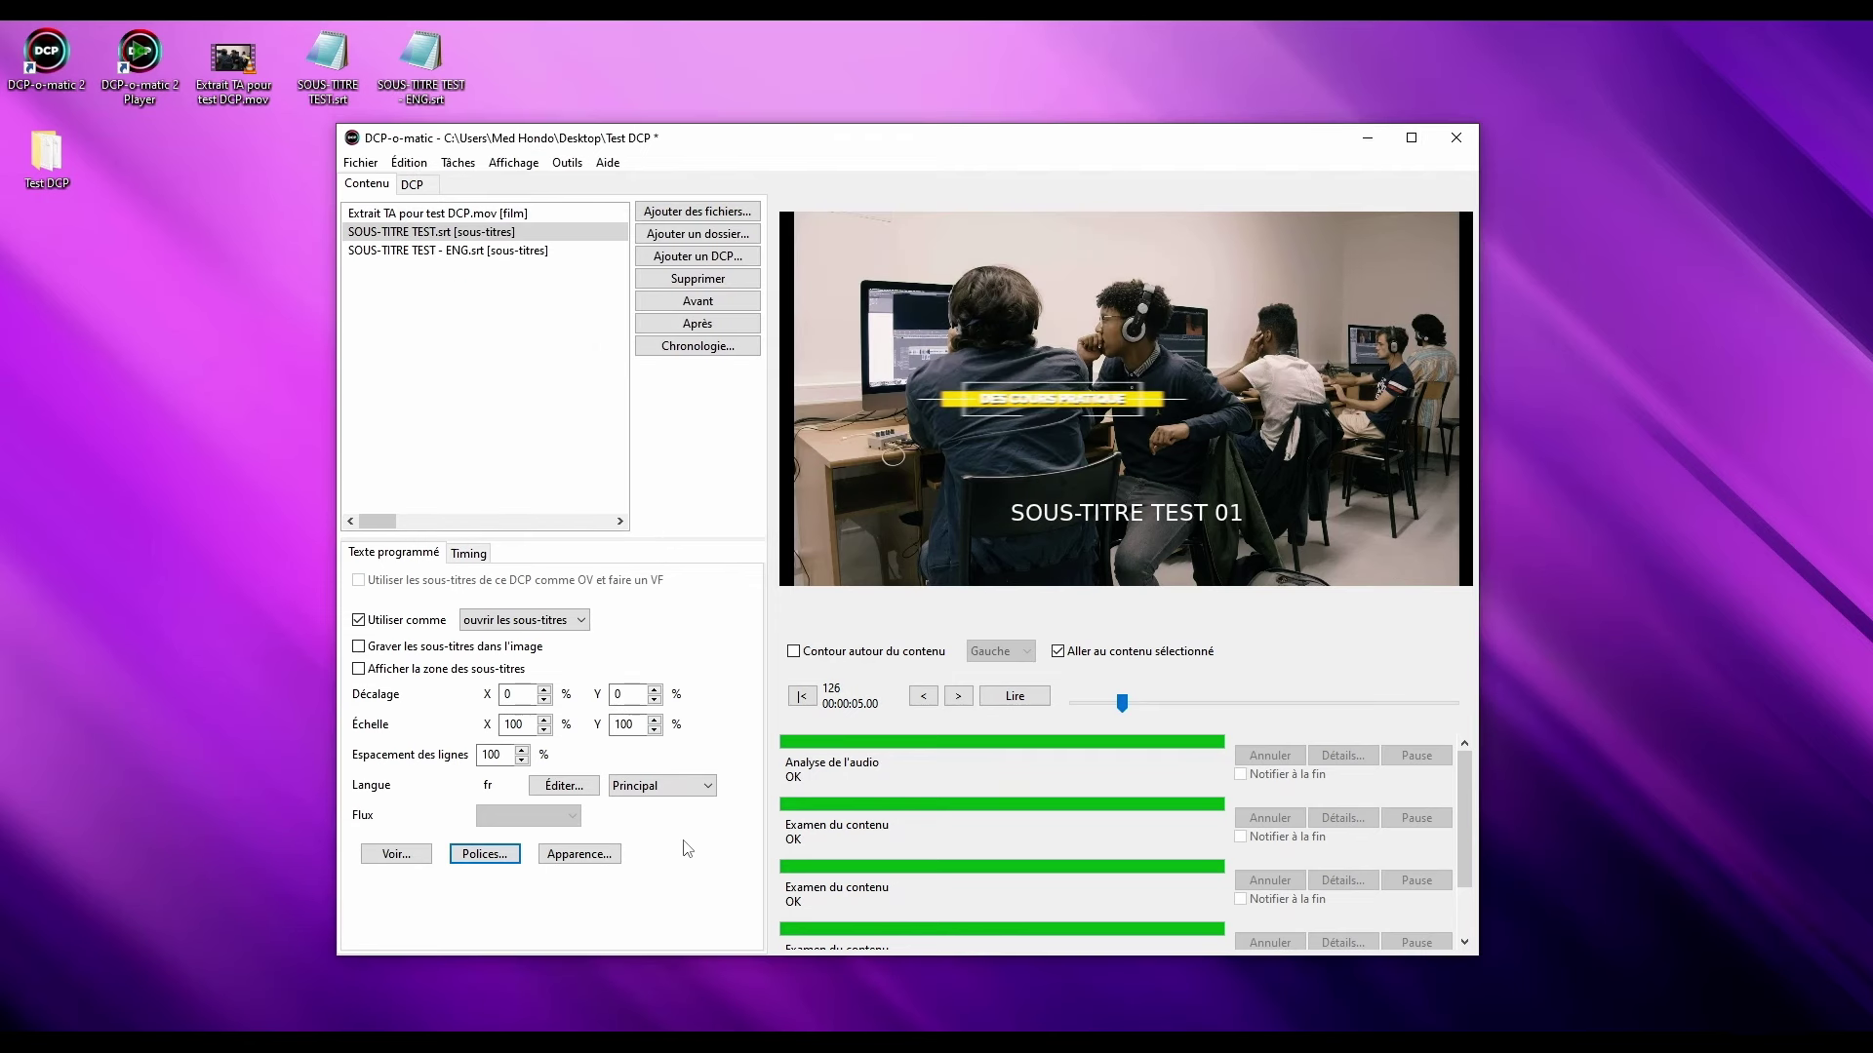
Set the appearance of SOUS-TITRE TEST.srt to white text with the "Contours" effect in black
click(579, 854)
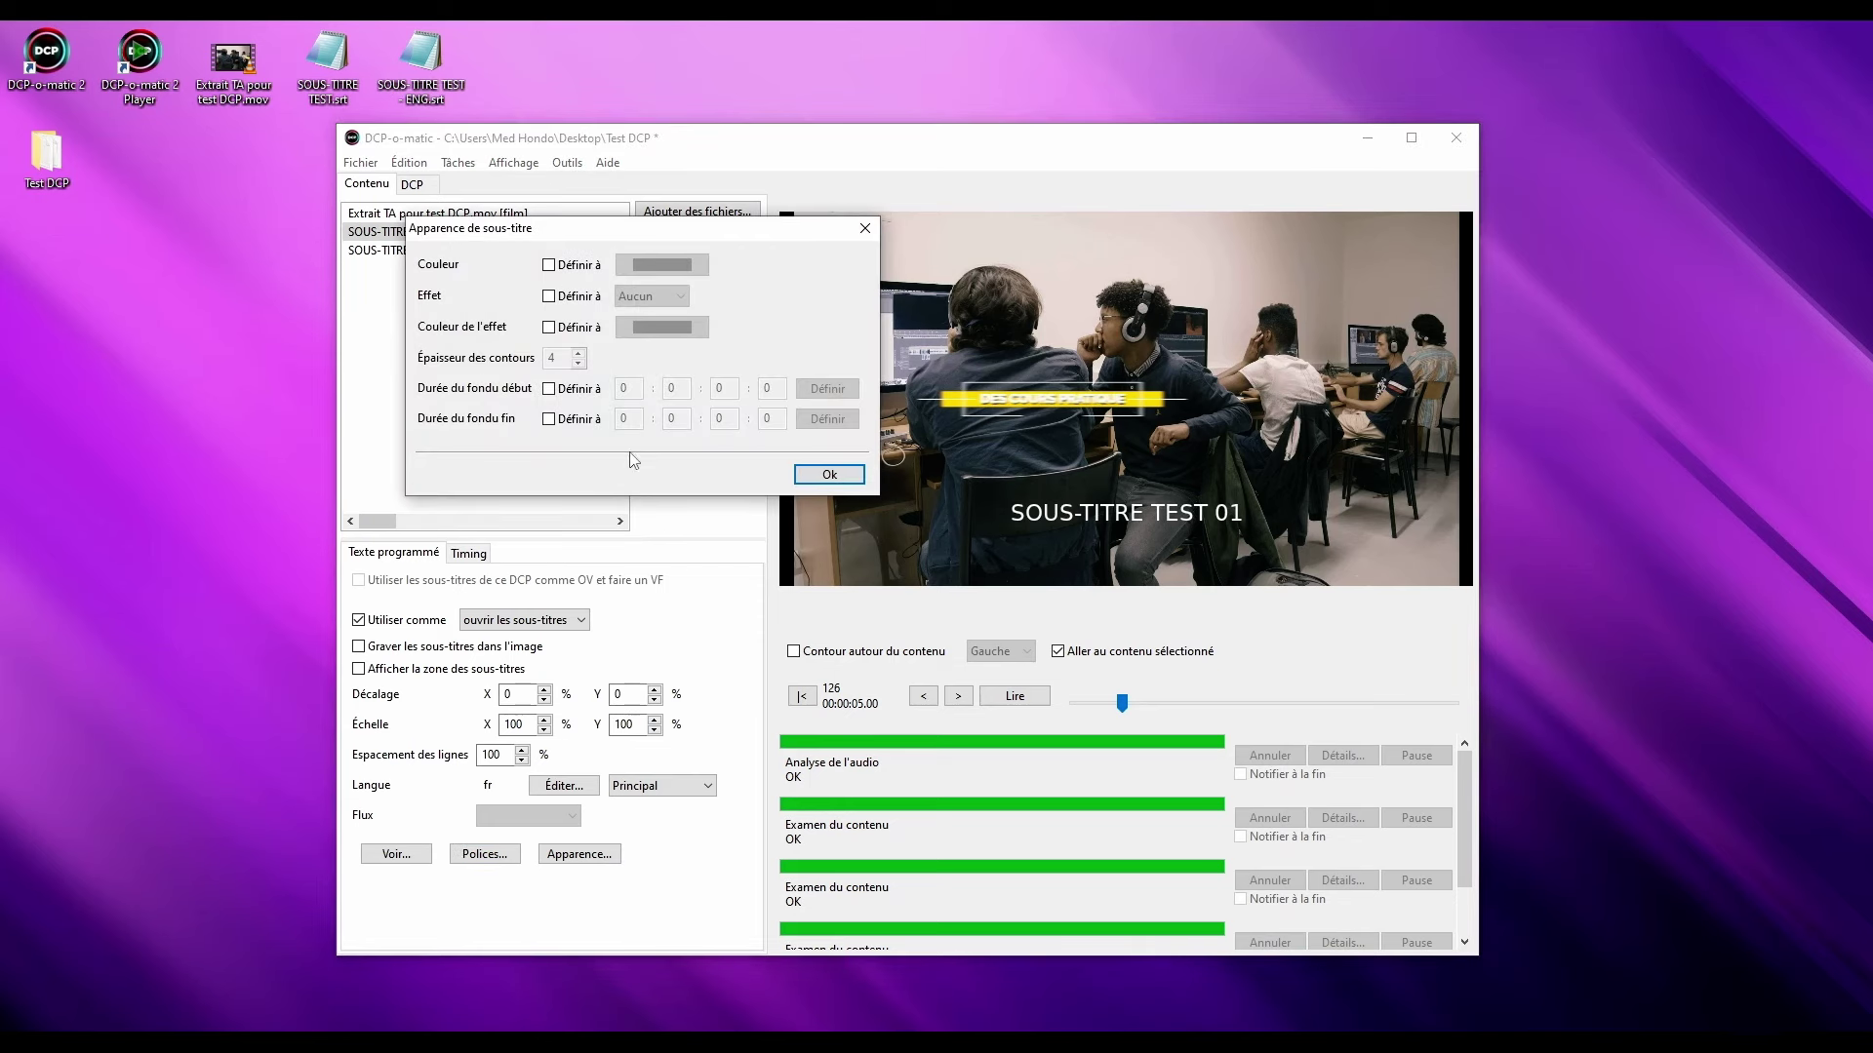
click(549, 265)
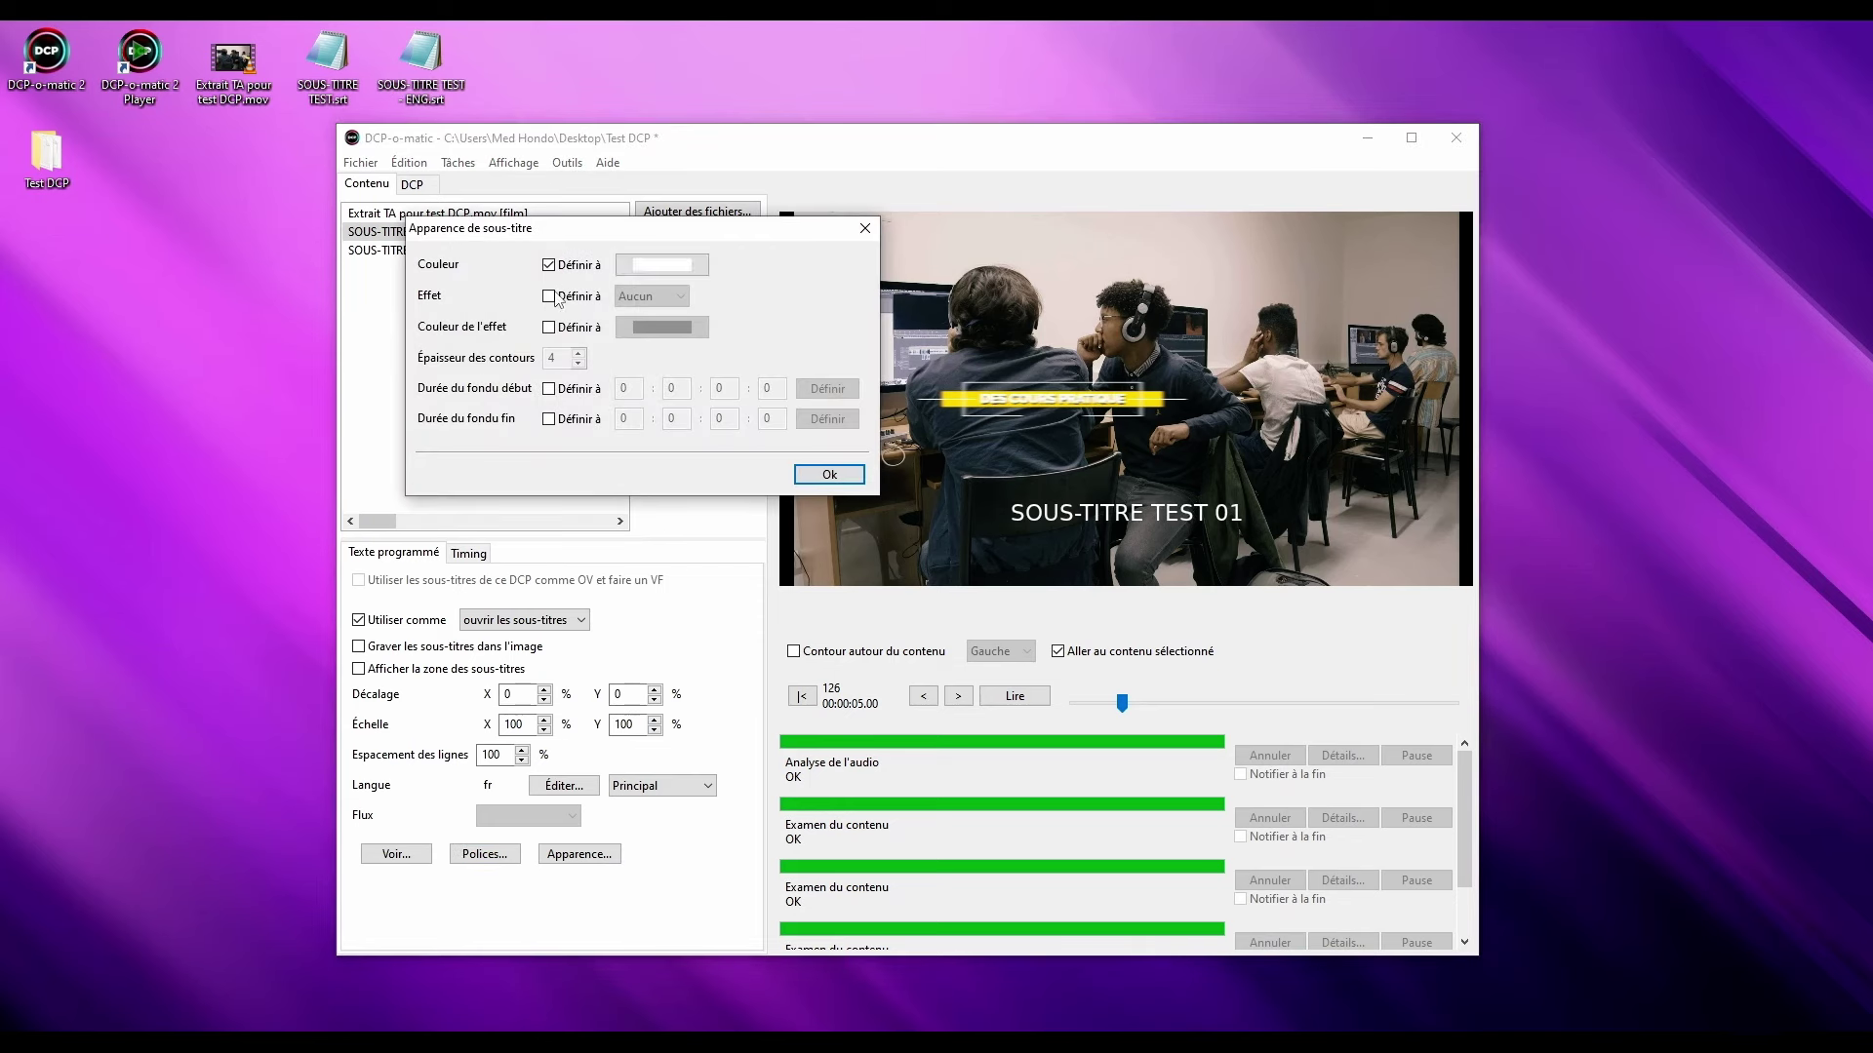
click(549, 296)
click(645, 297)
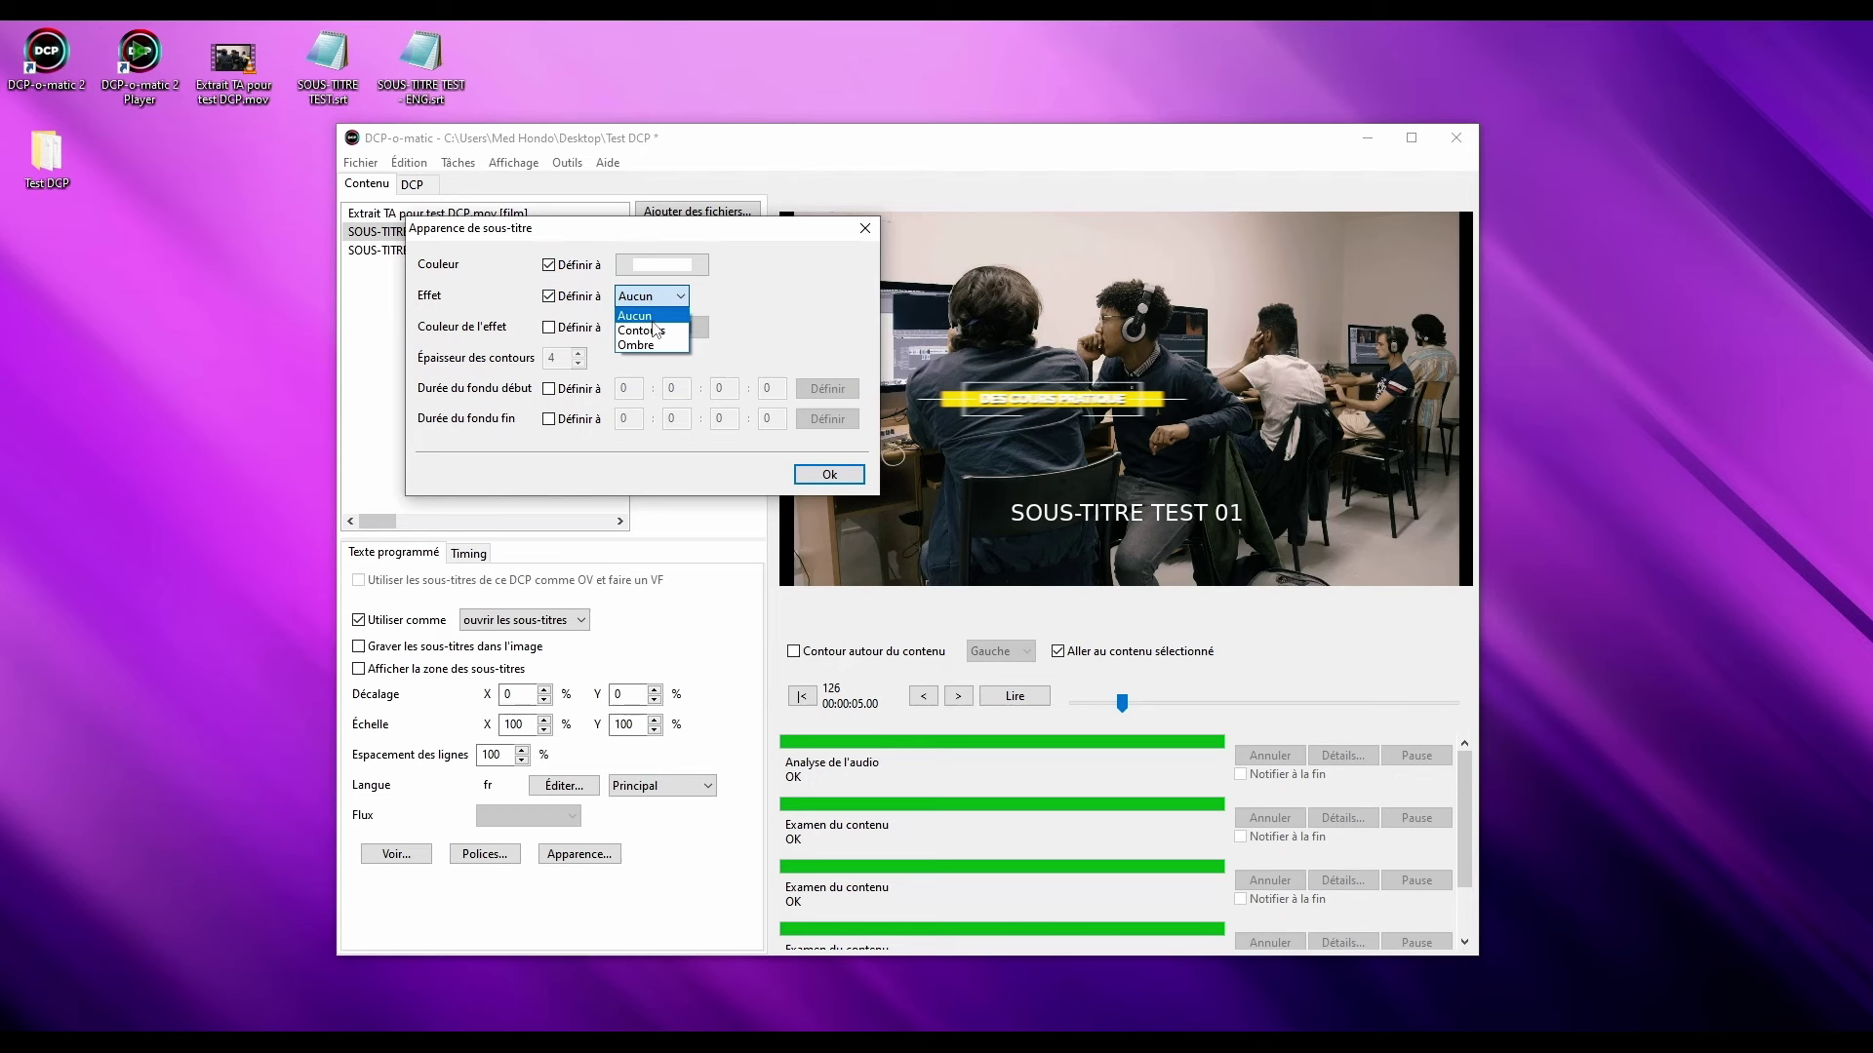
click(654, 330)
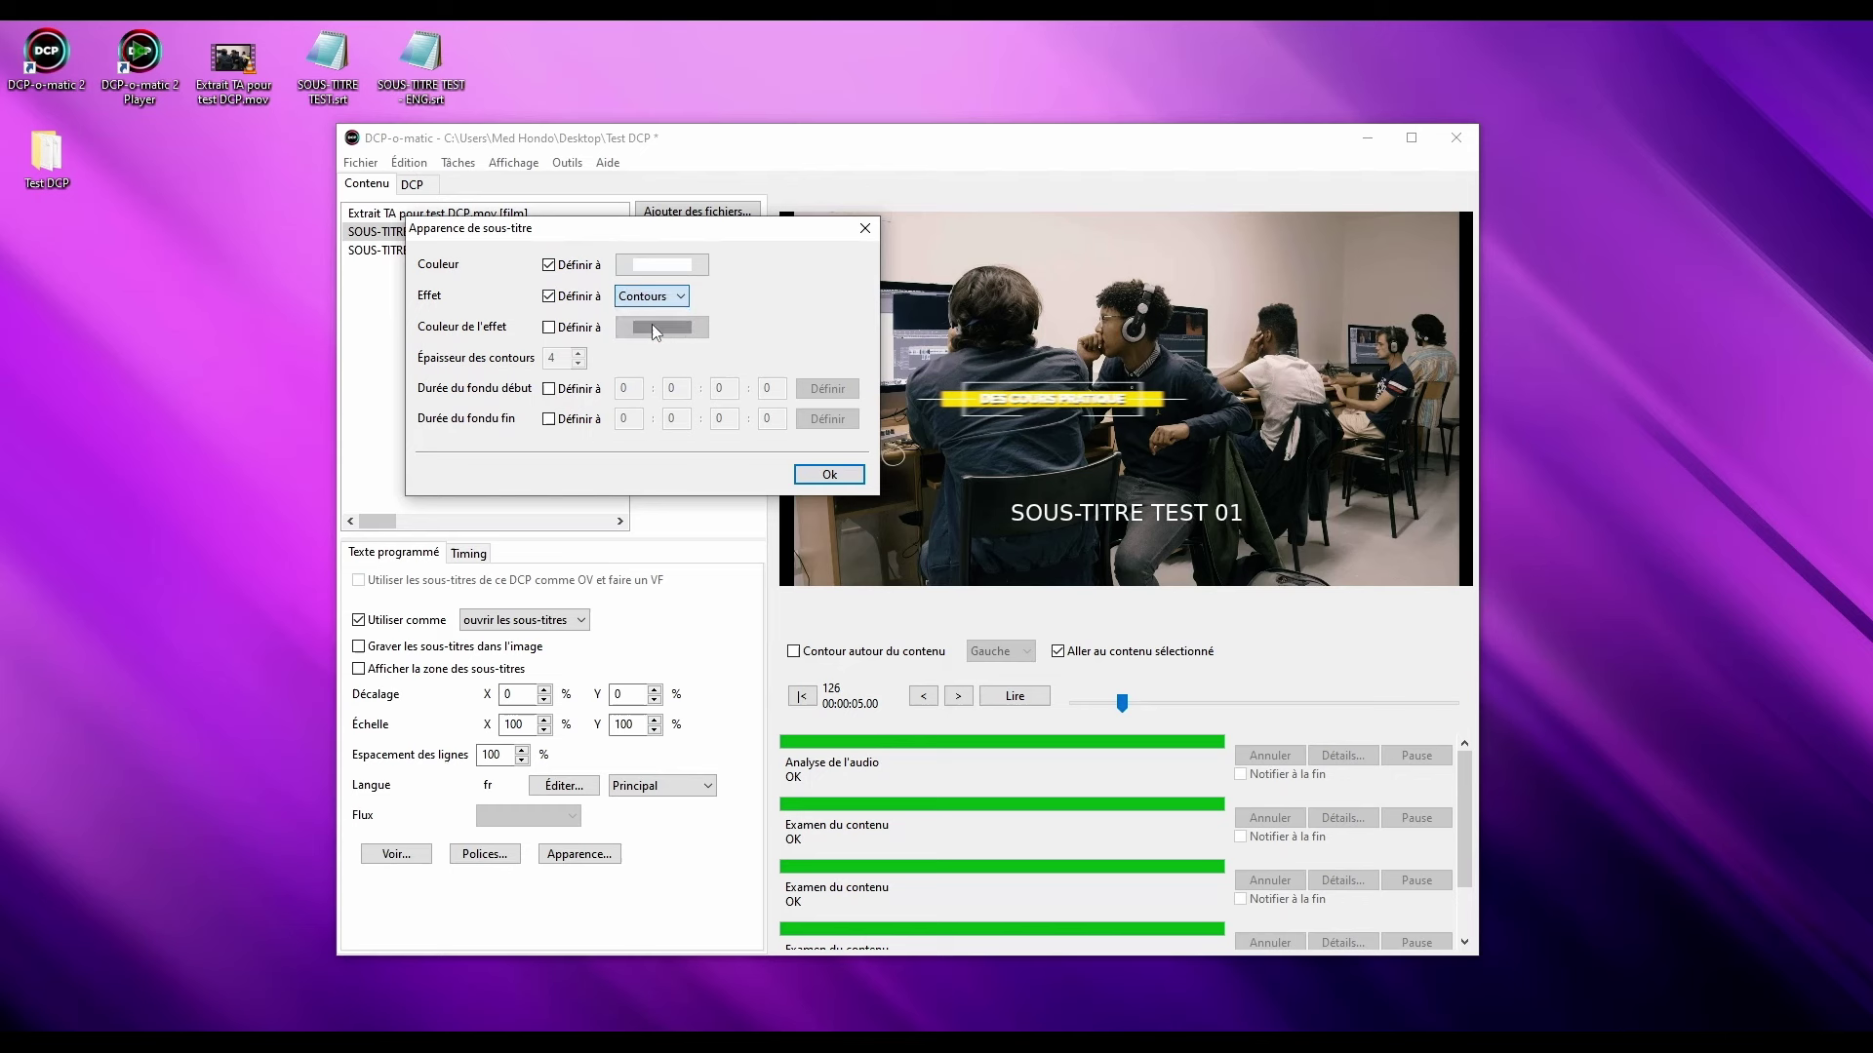
click(549, 328)
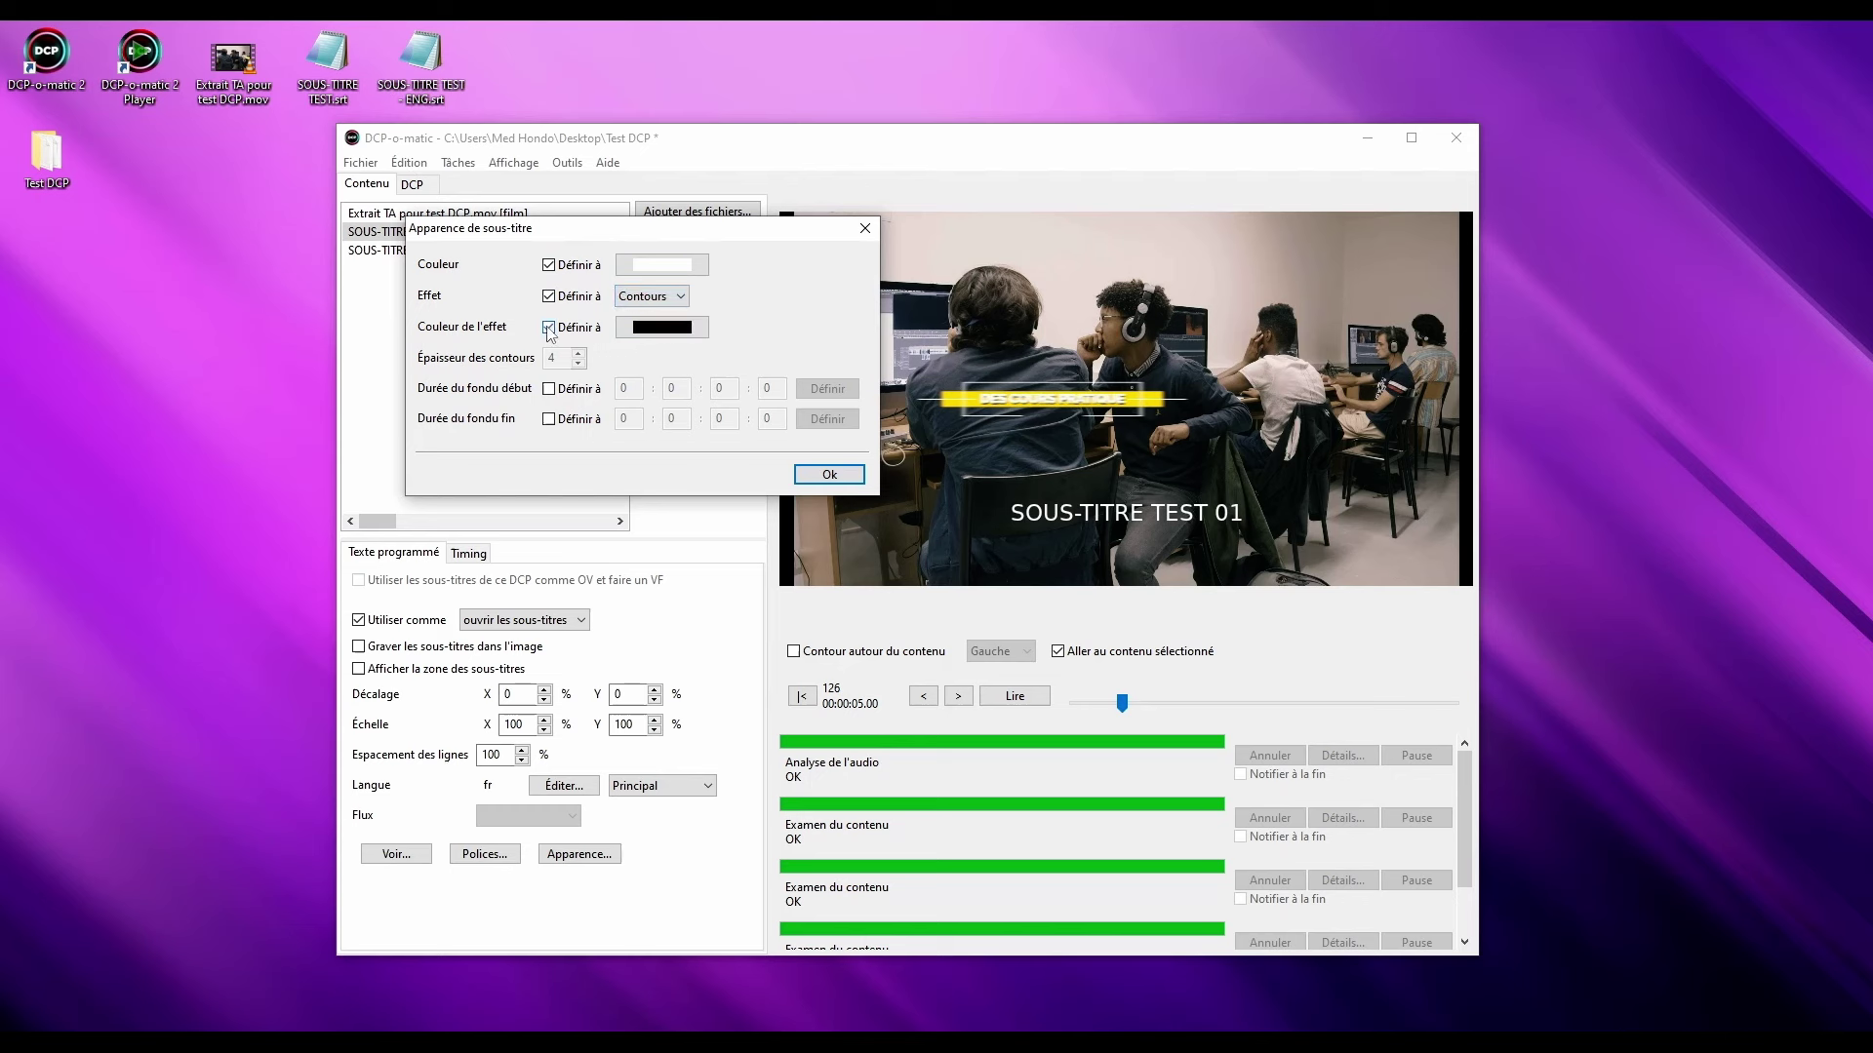
click(847, 481)
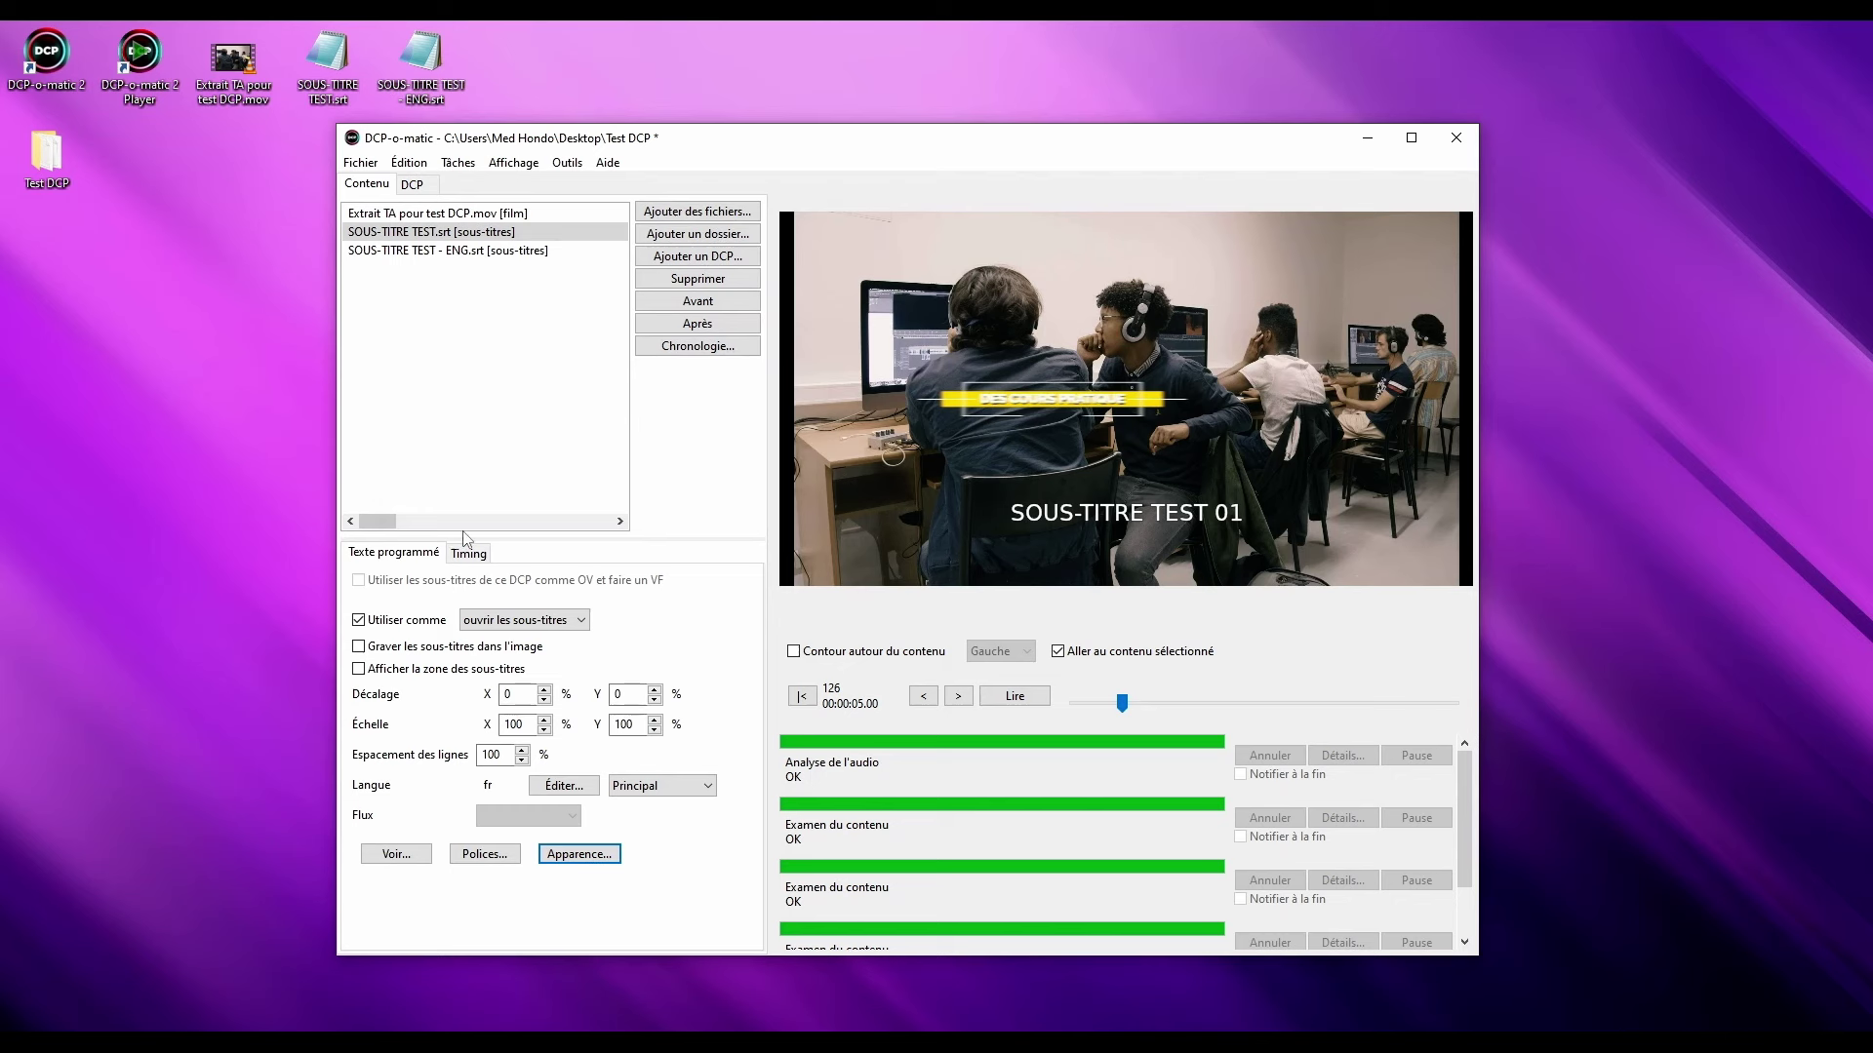
Move SOUS-TITRE TEST.srt to the start of reel 1 in its timing settings
click(466, 564)
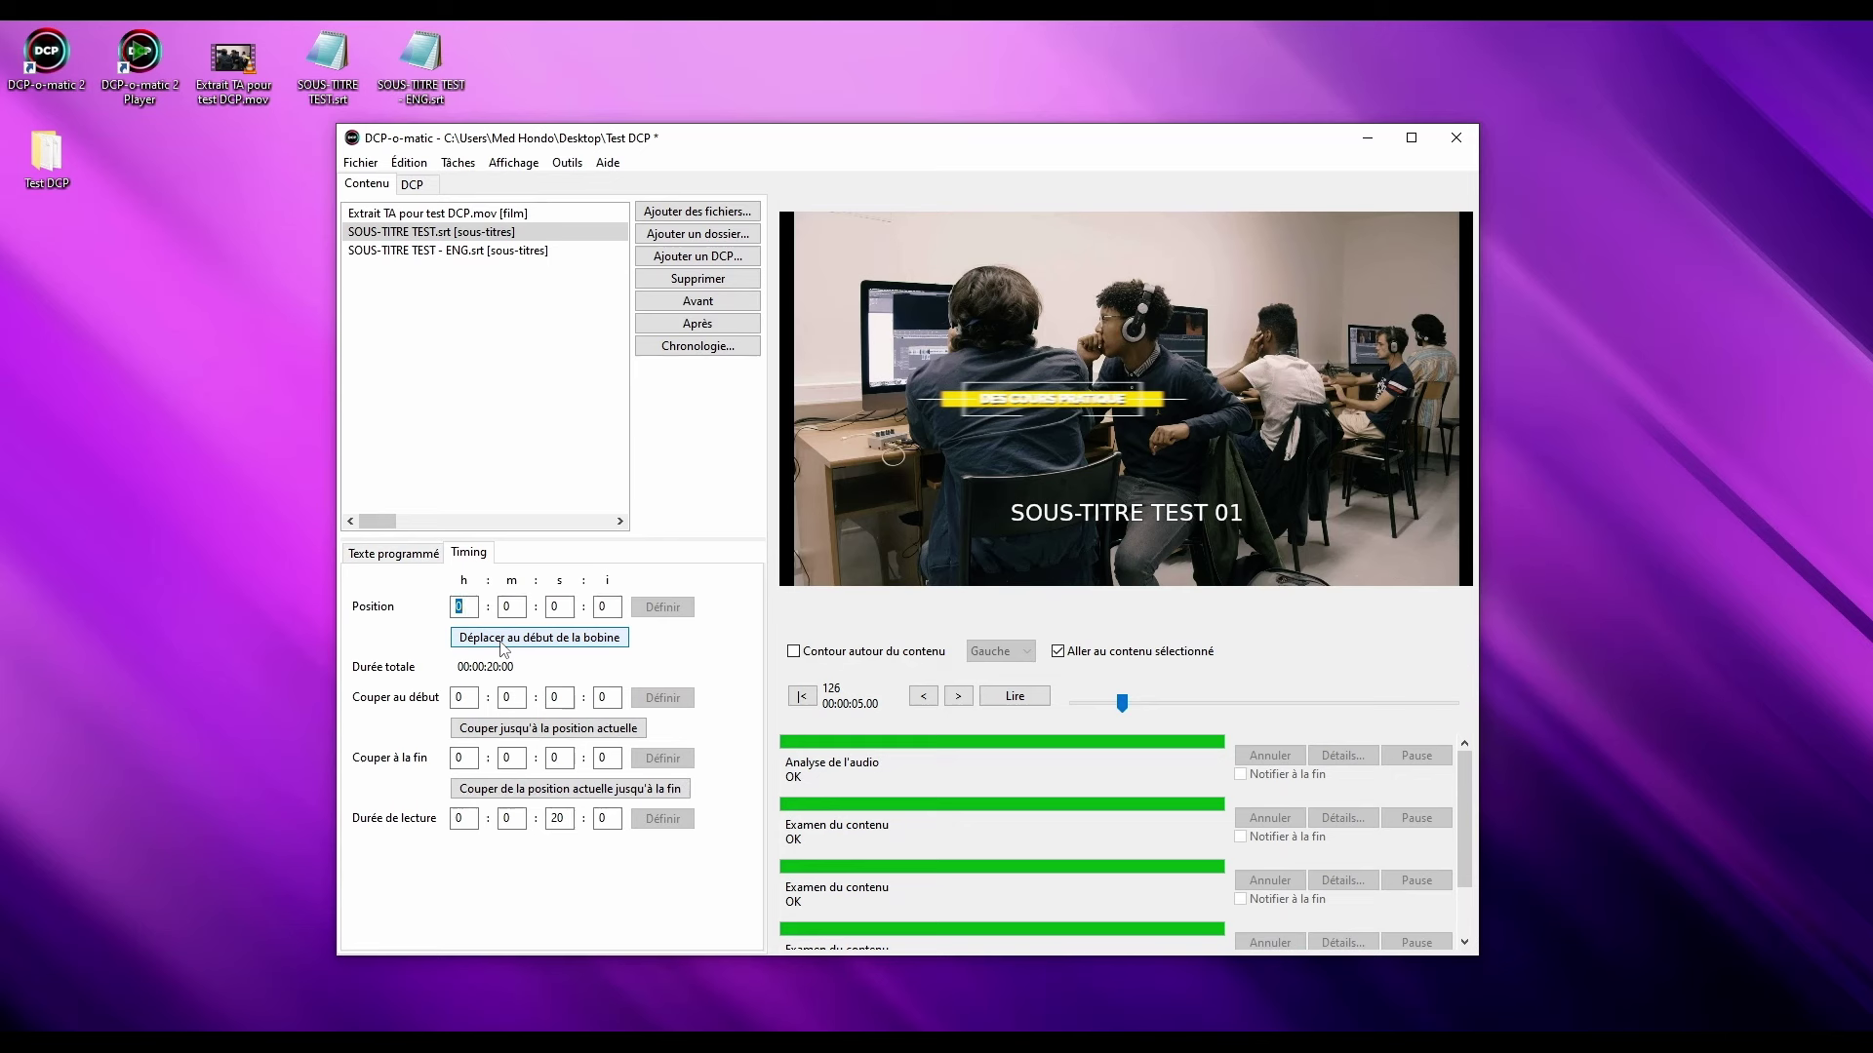
click(505, 646)
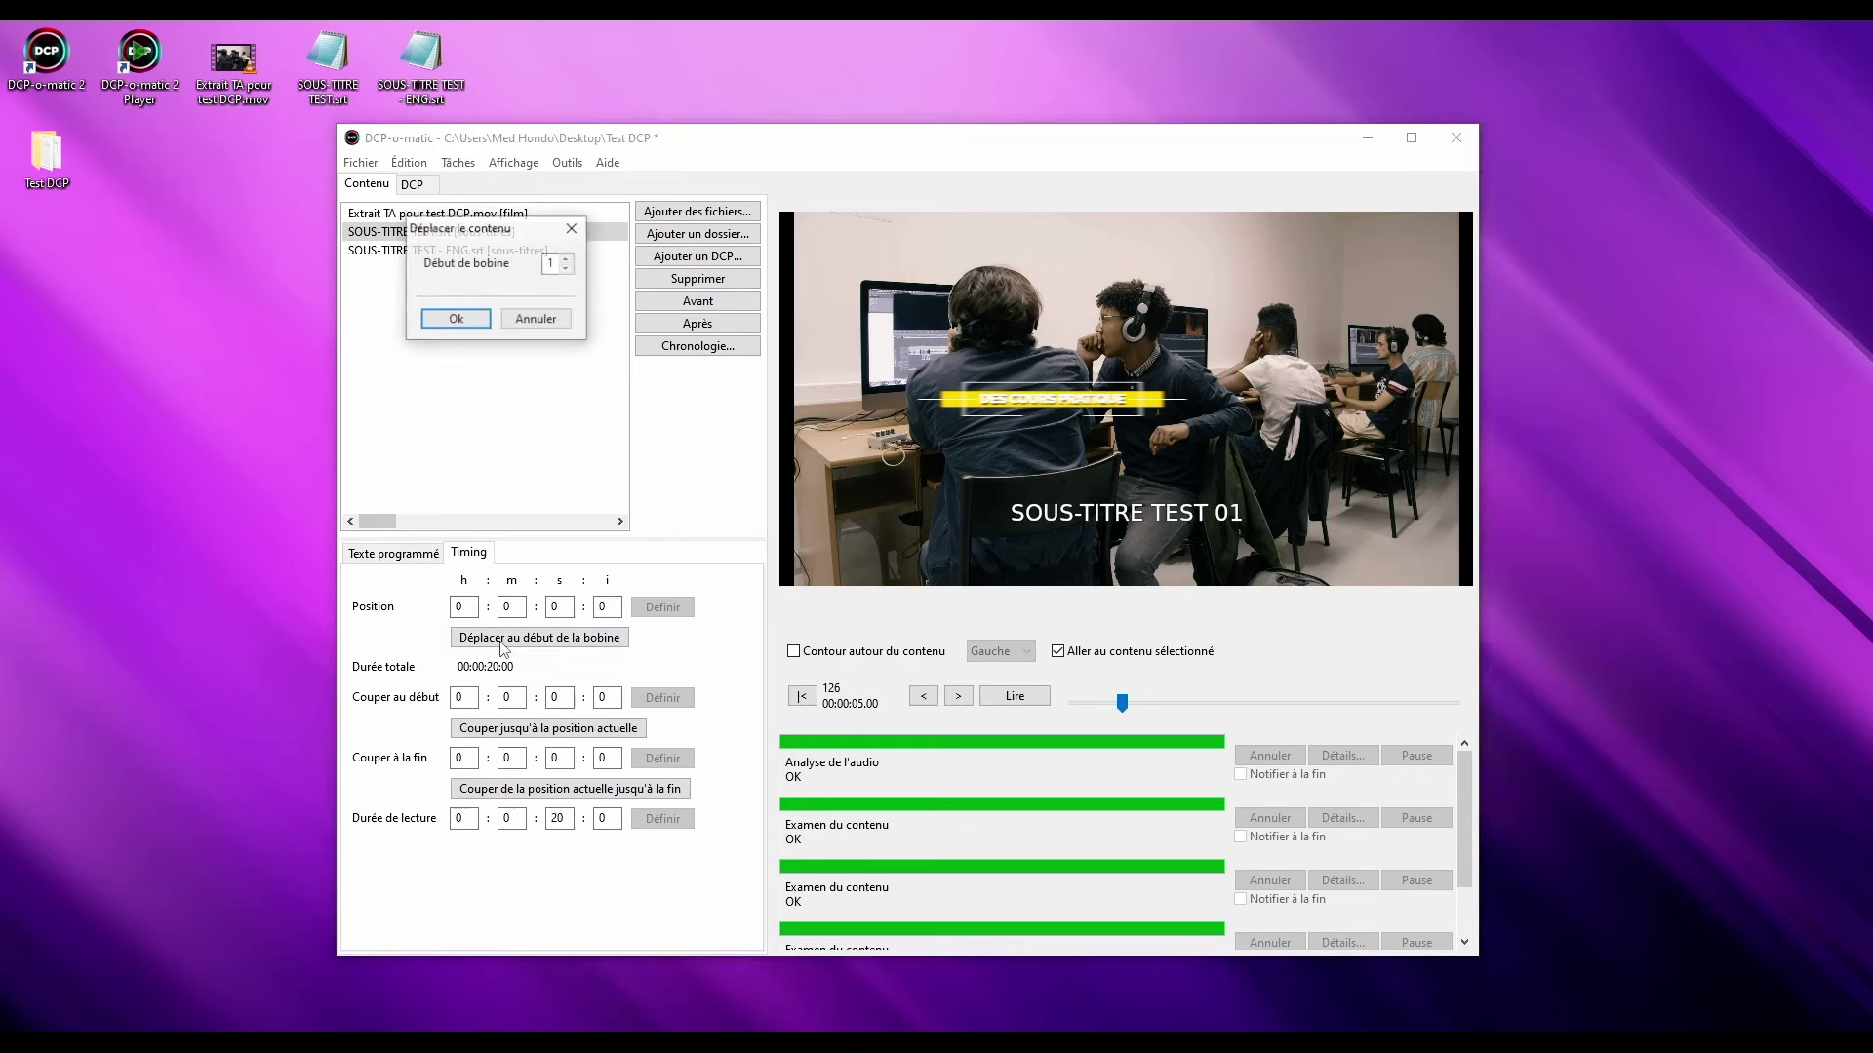
click(482, 328)
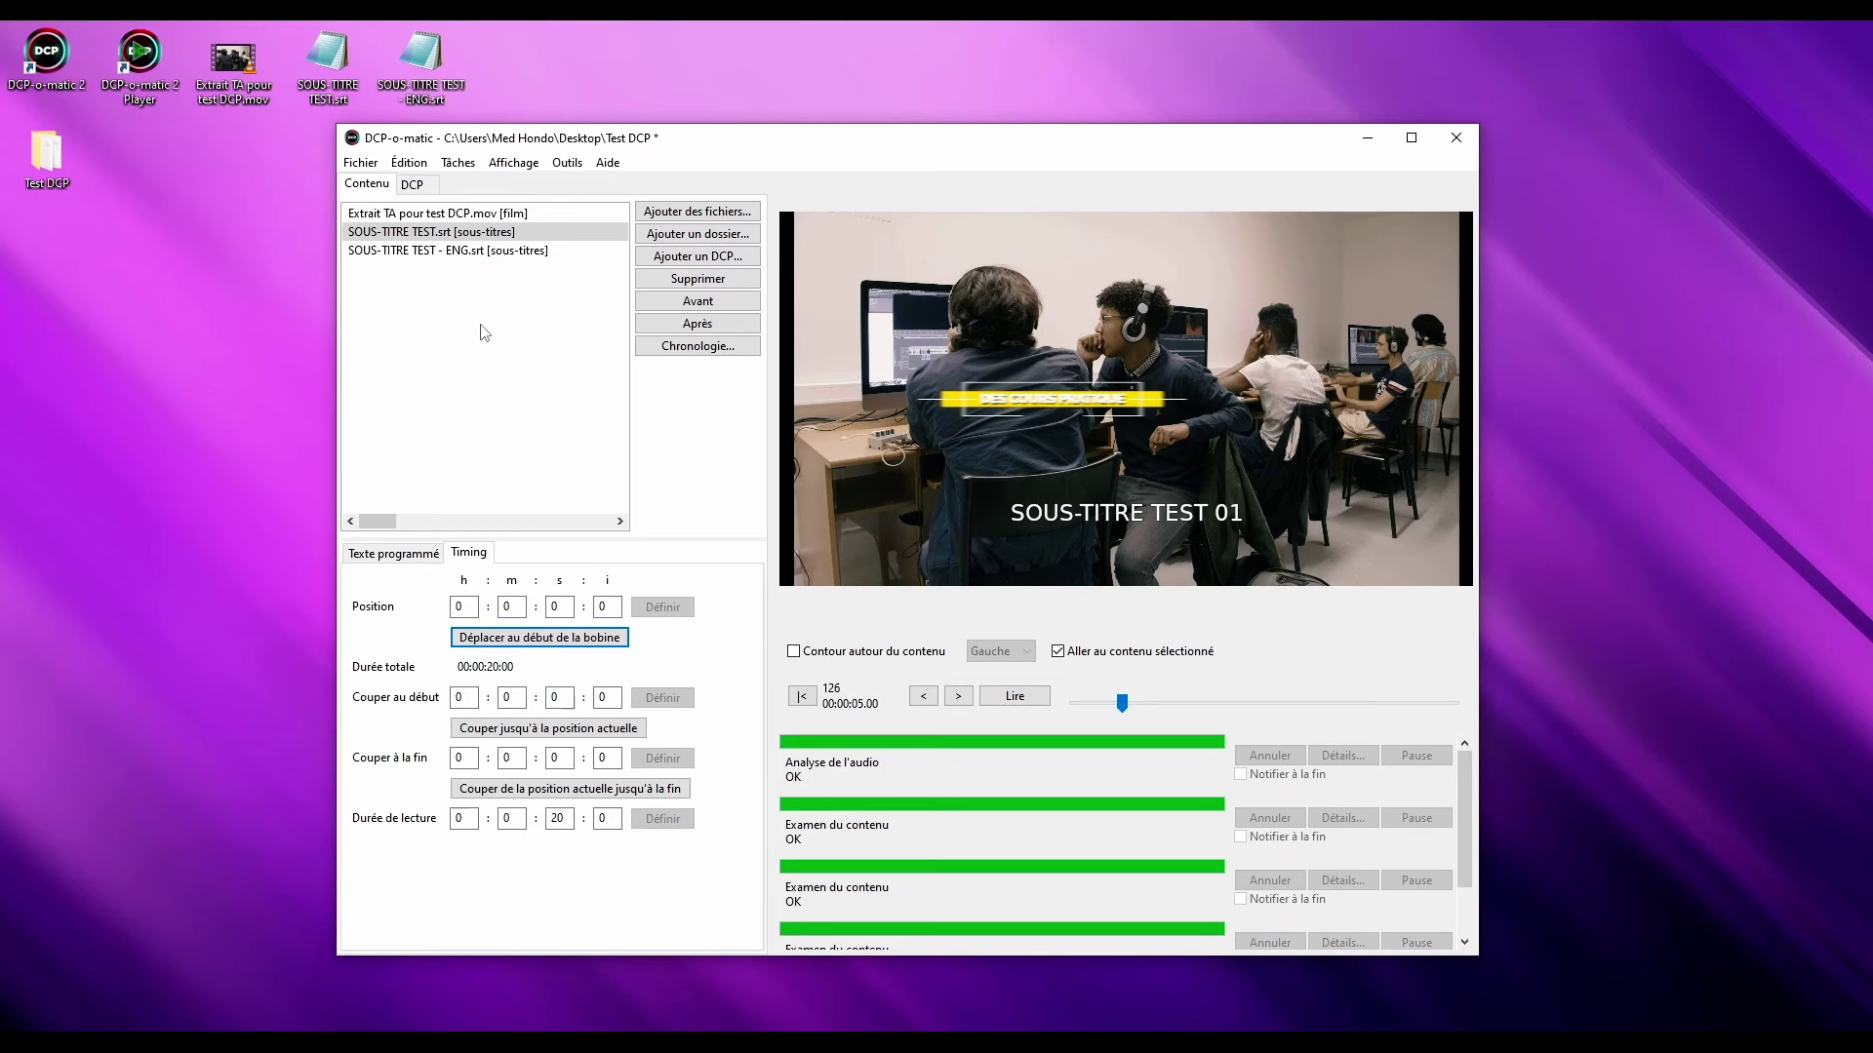
Set the language of SOUS-TITRE TEST - ENG.srt to English (en) and its track type to "Supplémentaire"
click(478, 251)
click(394, 553)
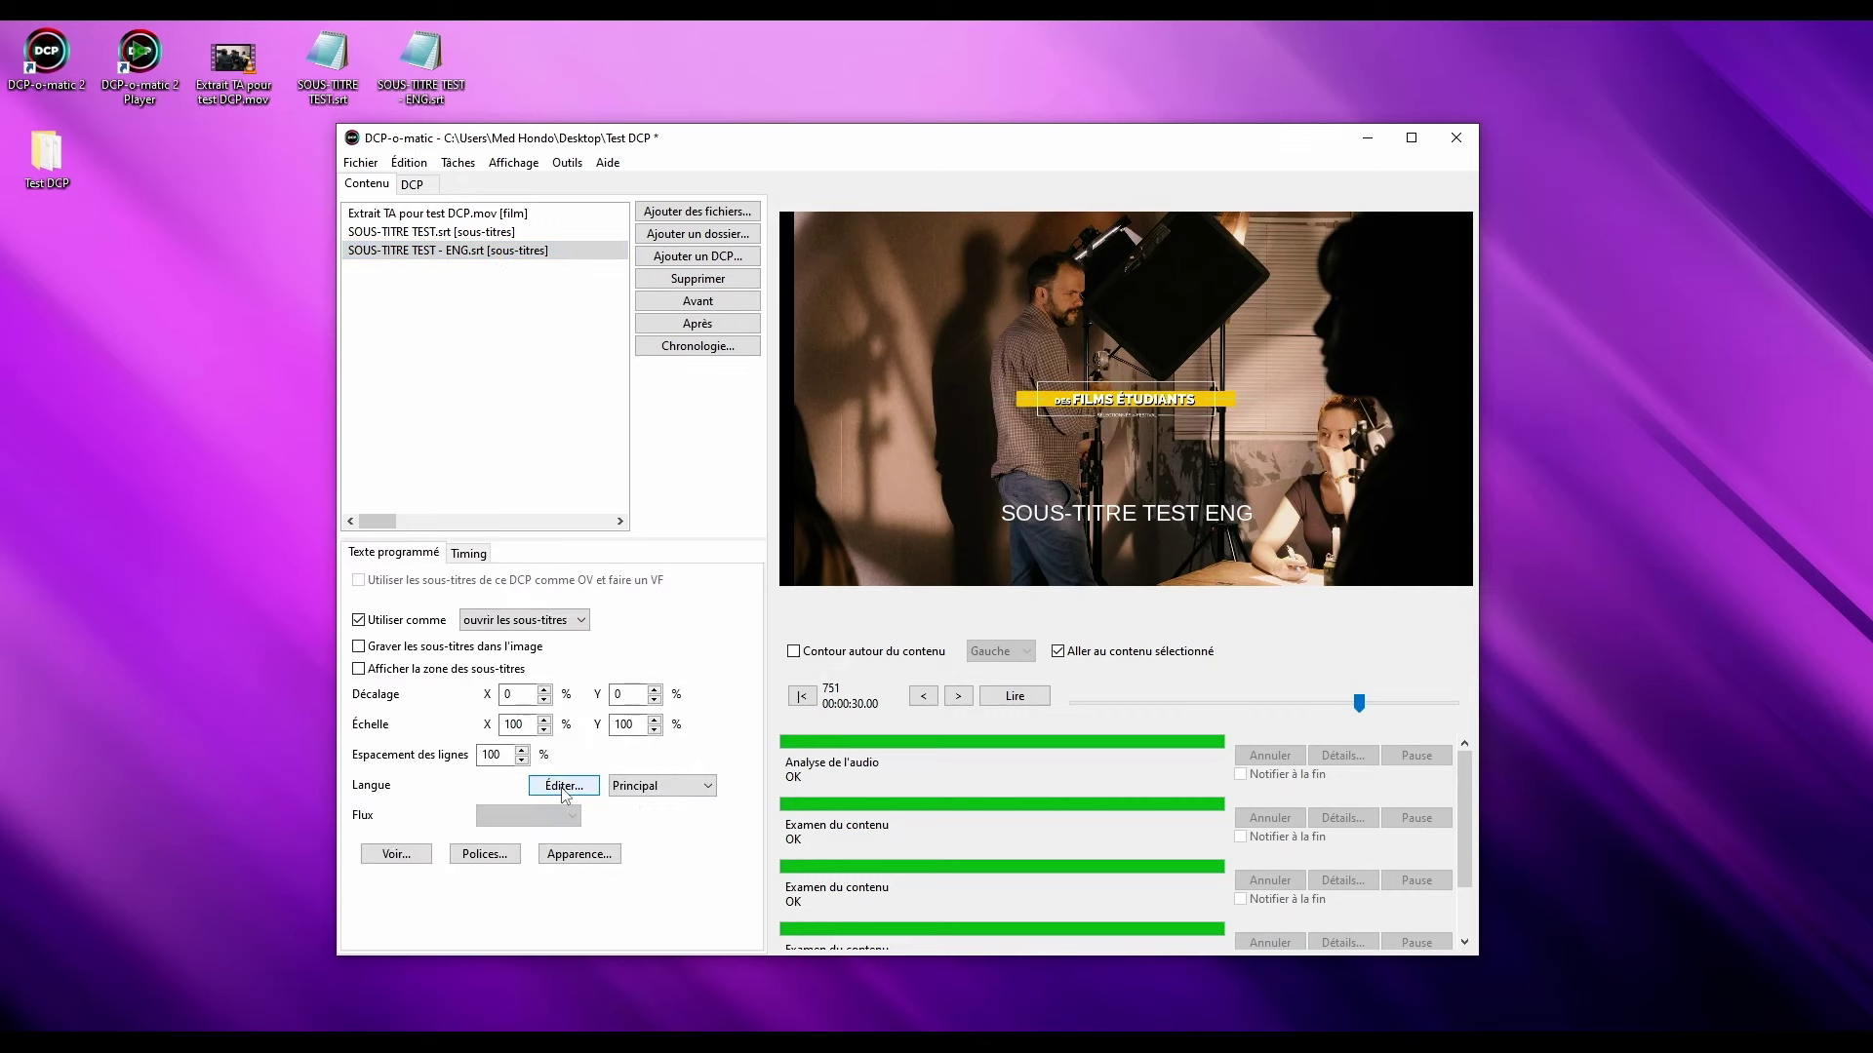
click(562, 786)
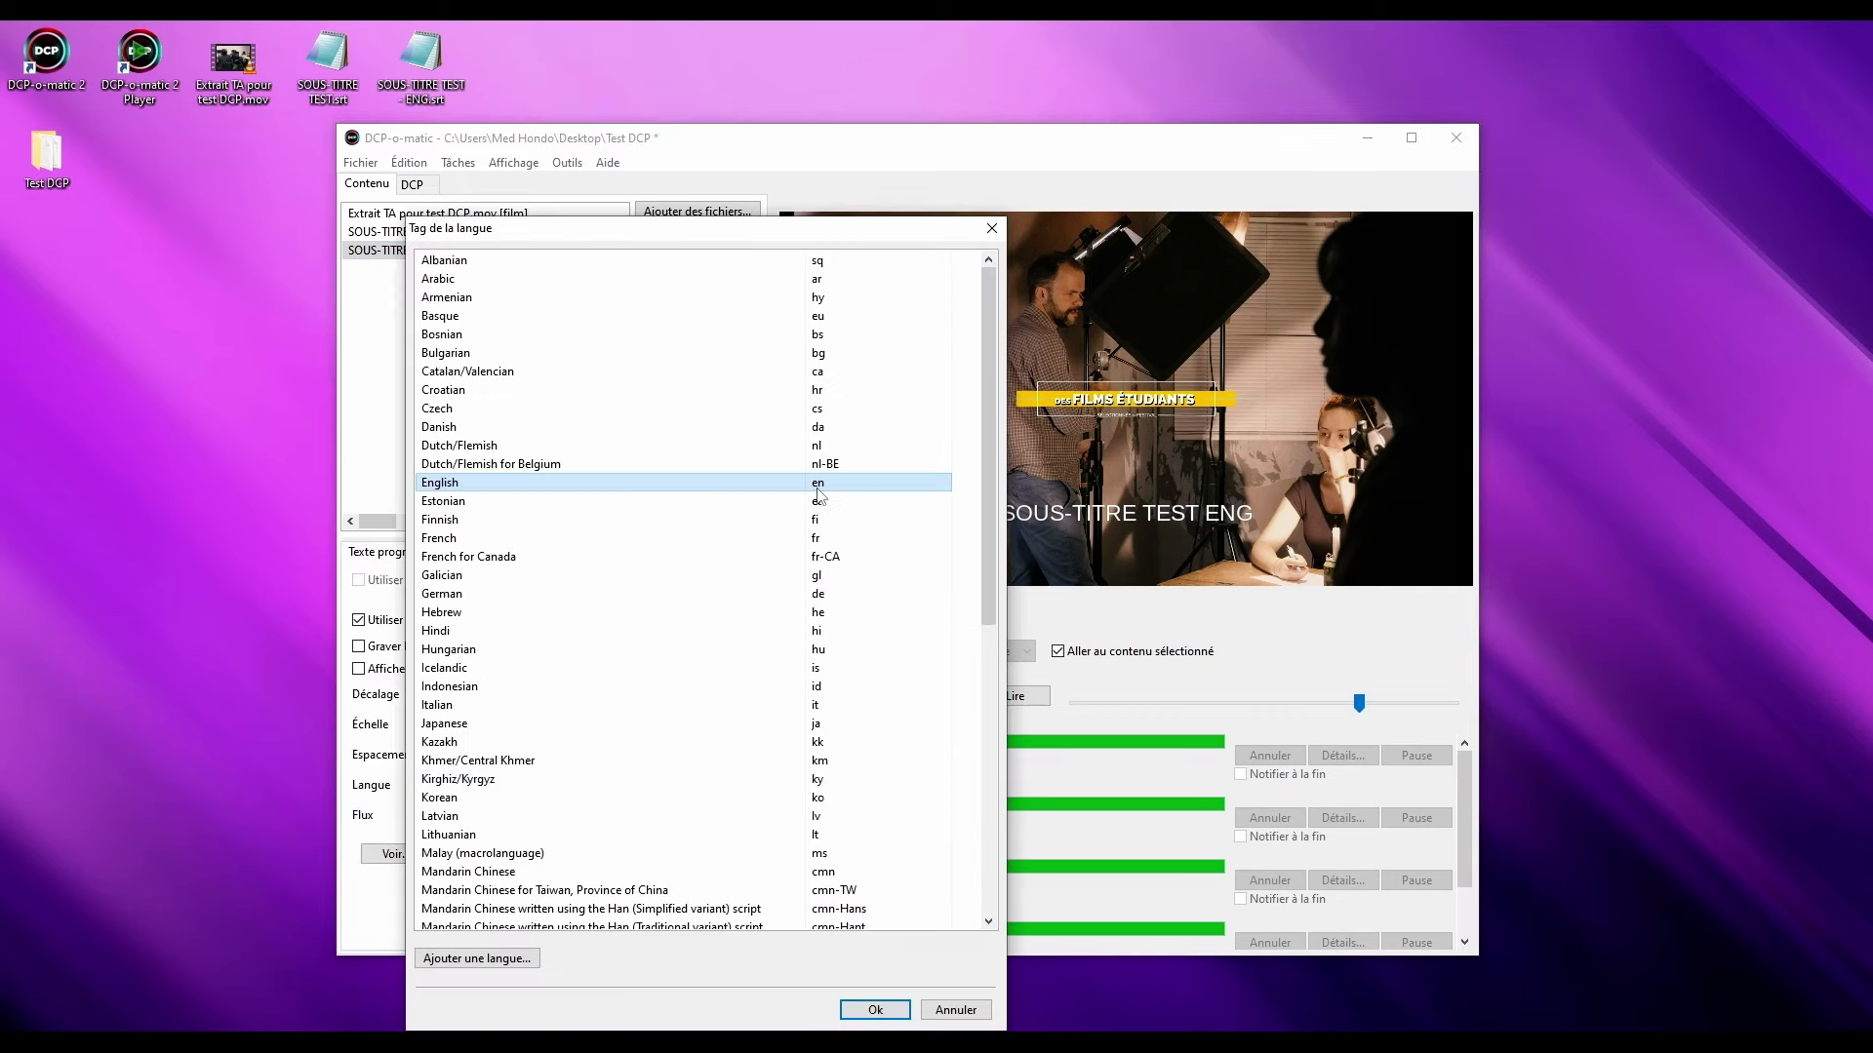
double_click(817, 493)
click(662, 786)
click(662, 825)
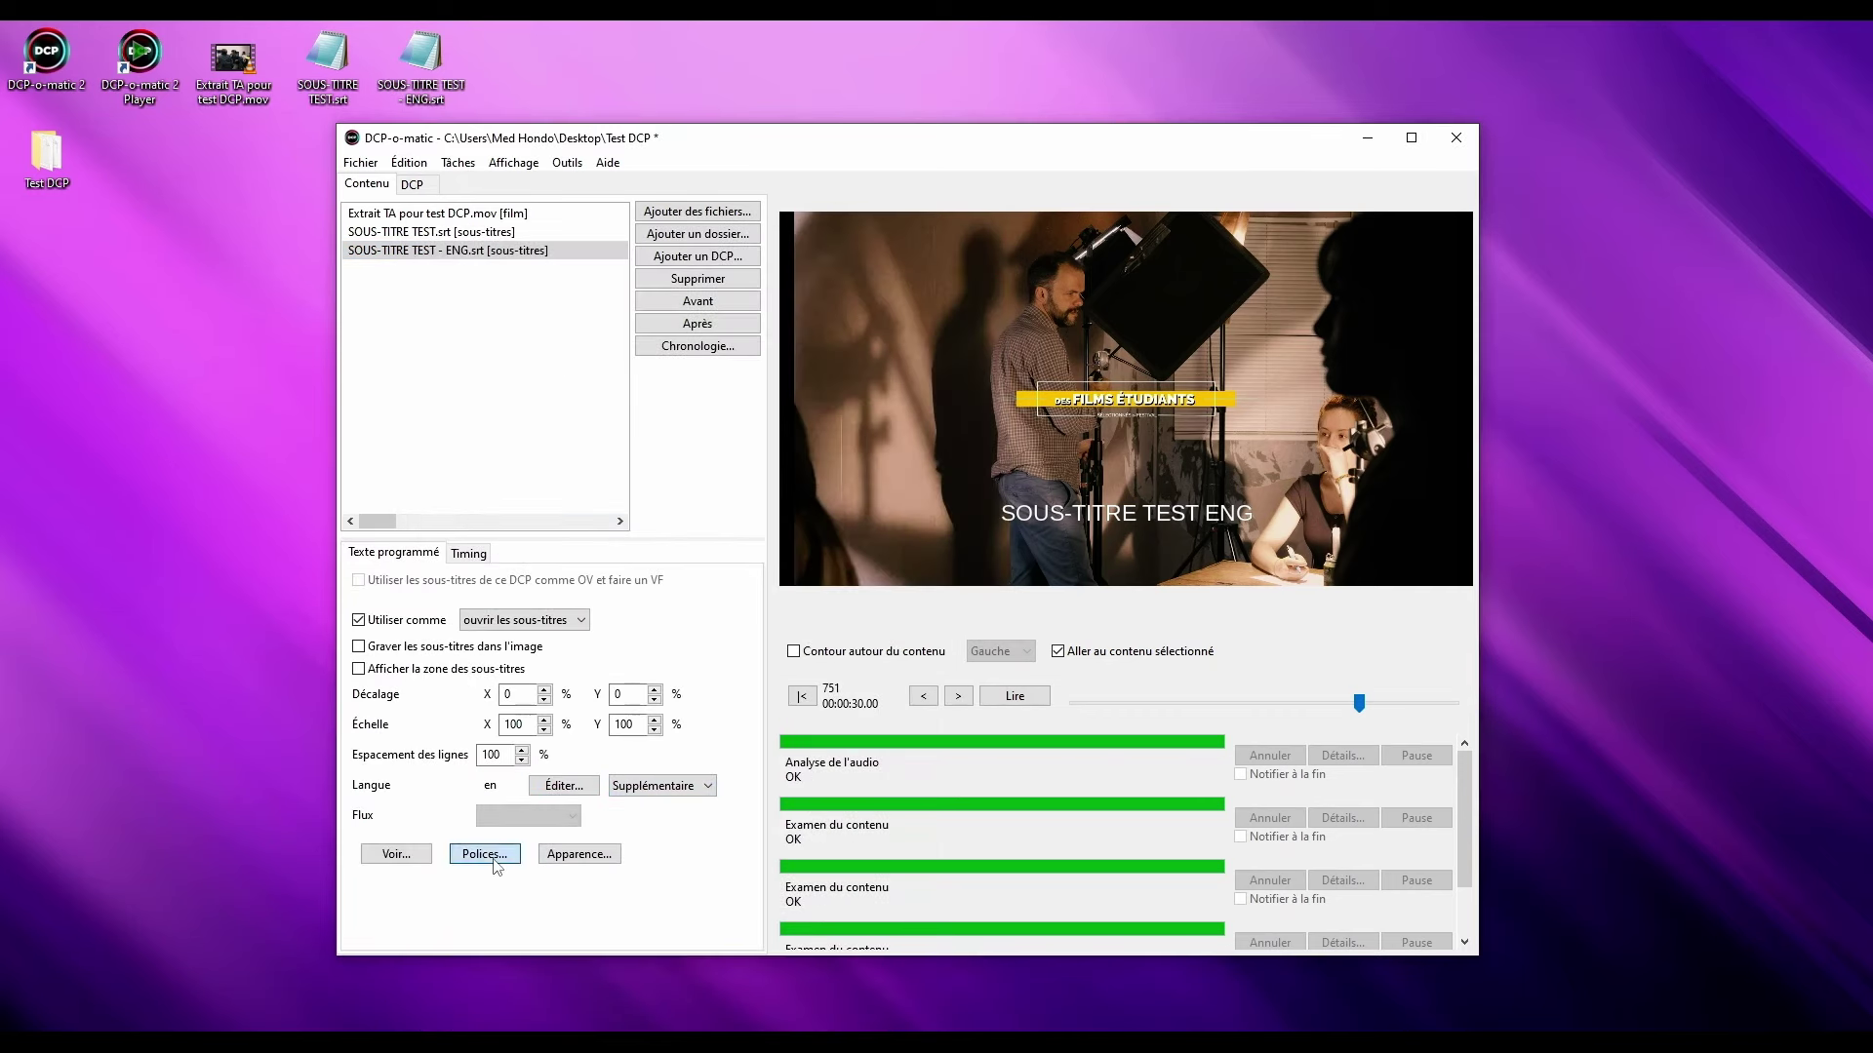
Assign the Alef-Regular system font to the "Non spécifié" font entry of SOUS-TITRE TEST - ENG.srt
click(484, 855)
click(811, 284)
click(1060, 283)
click(523, 347)
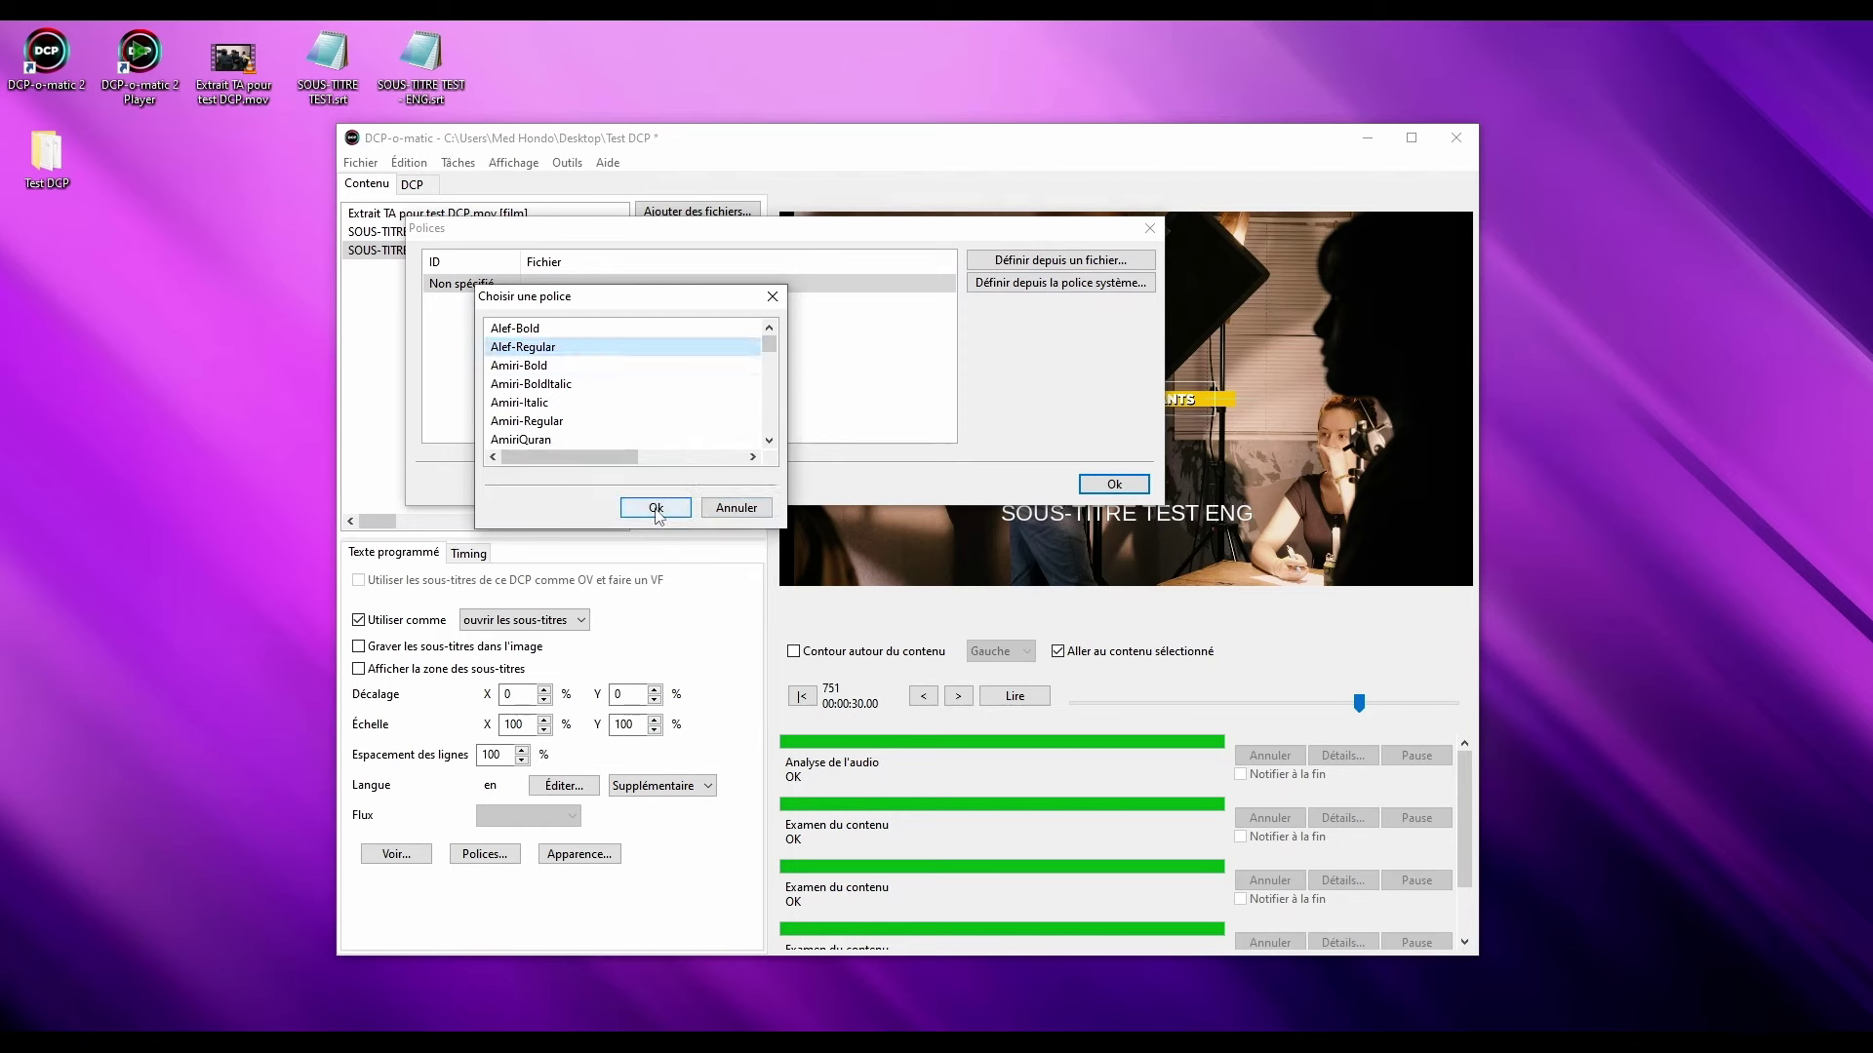
click(655, 507)
click(1114, 485)
Give SOUS-TITRE TEST - ENG.srt white text with the "Contours" effect and move it to the start of the reel
click(579, 855)
click(652, 296)
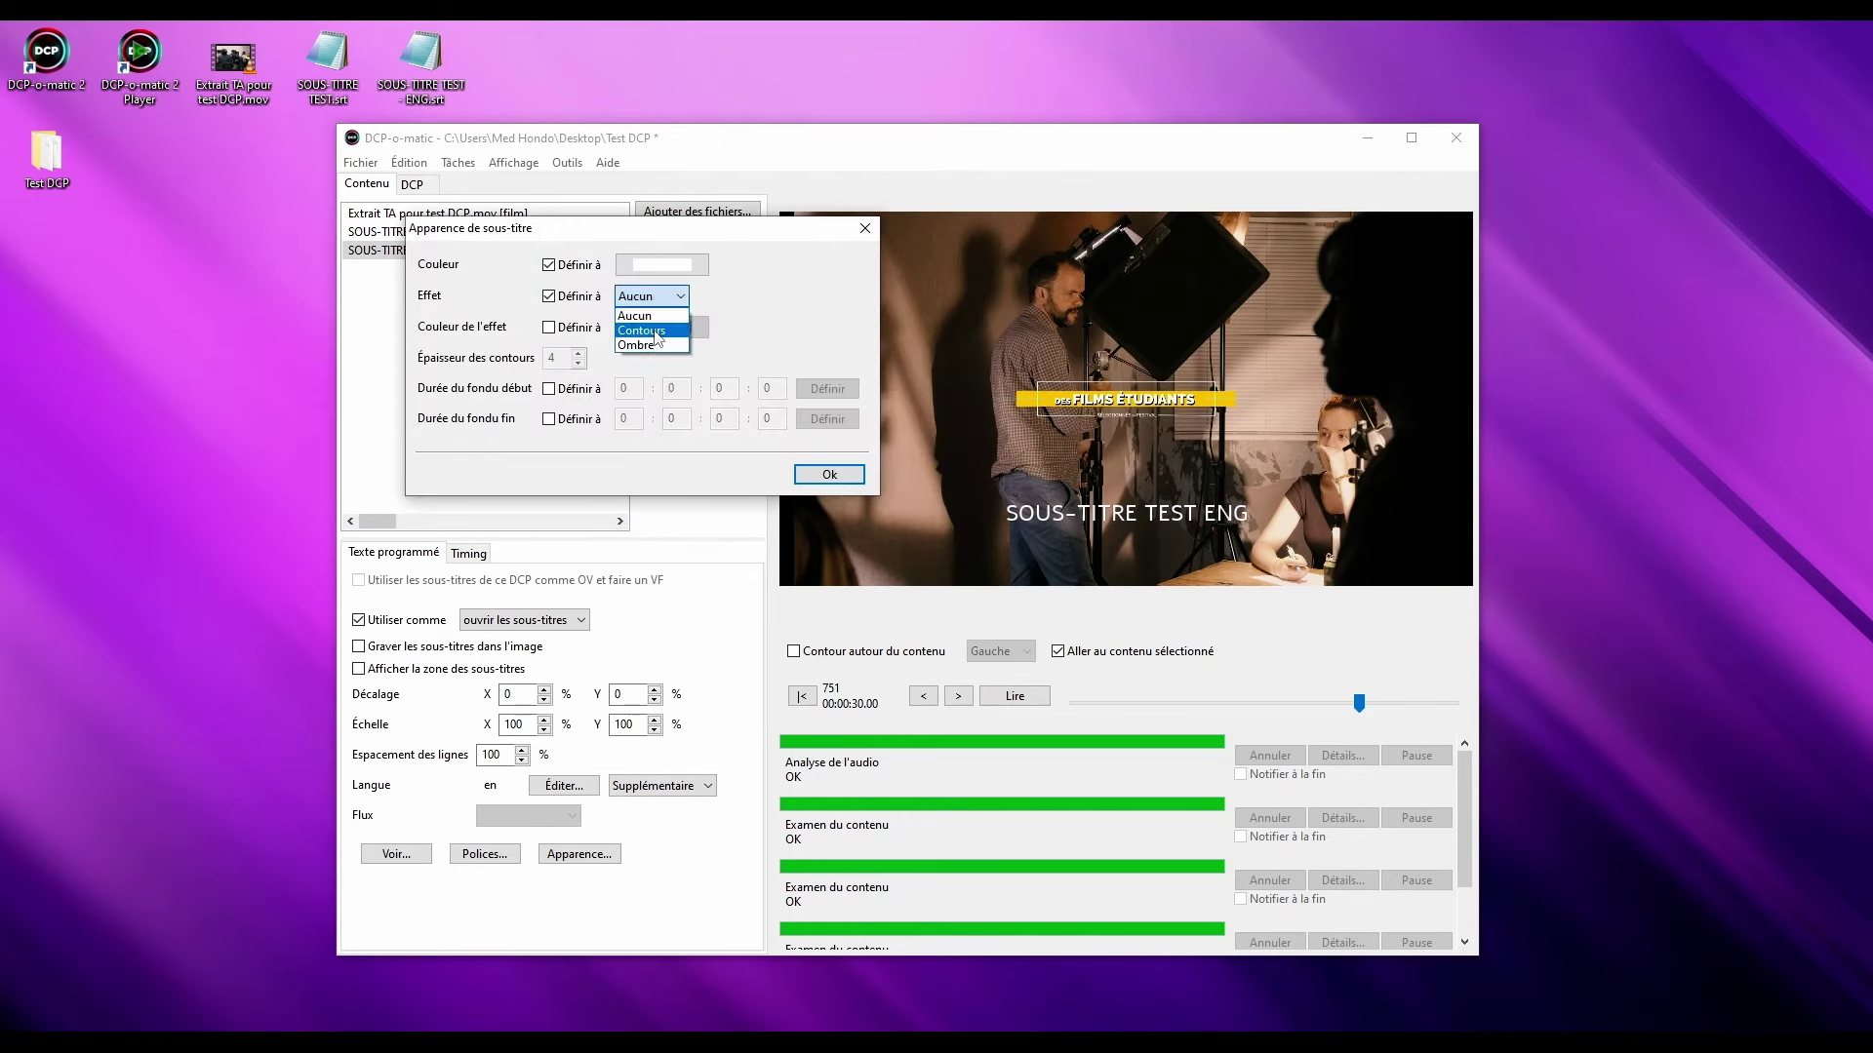
click(640, 330)
click(829, 474)
click(468, 553)
click(472, 320)
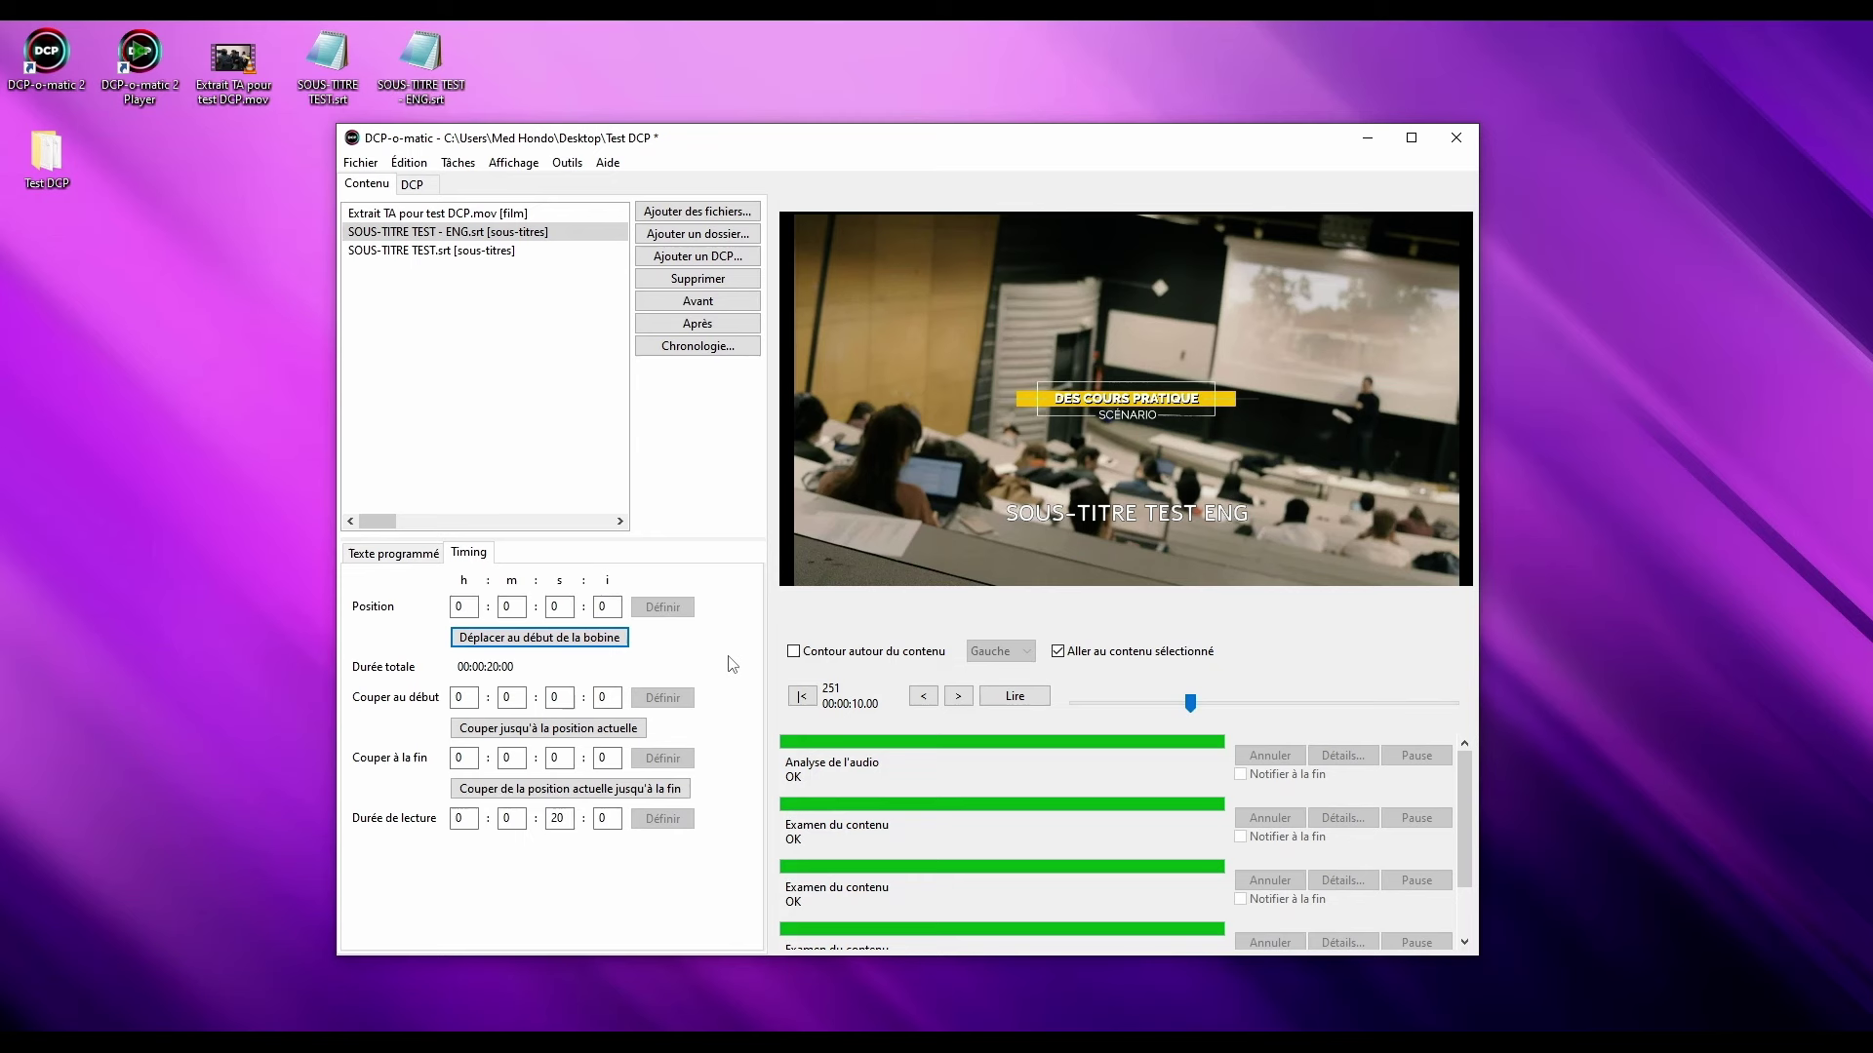
Rename the DCP as "test extrait master" in the DCP settings
click(413, 185)
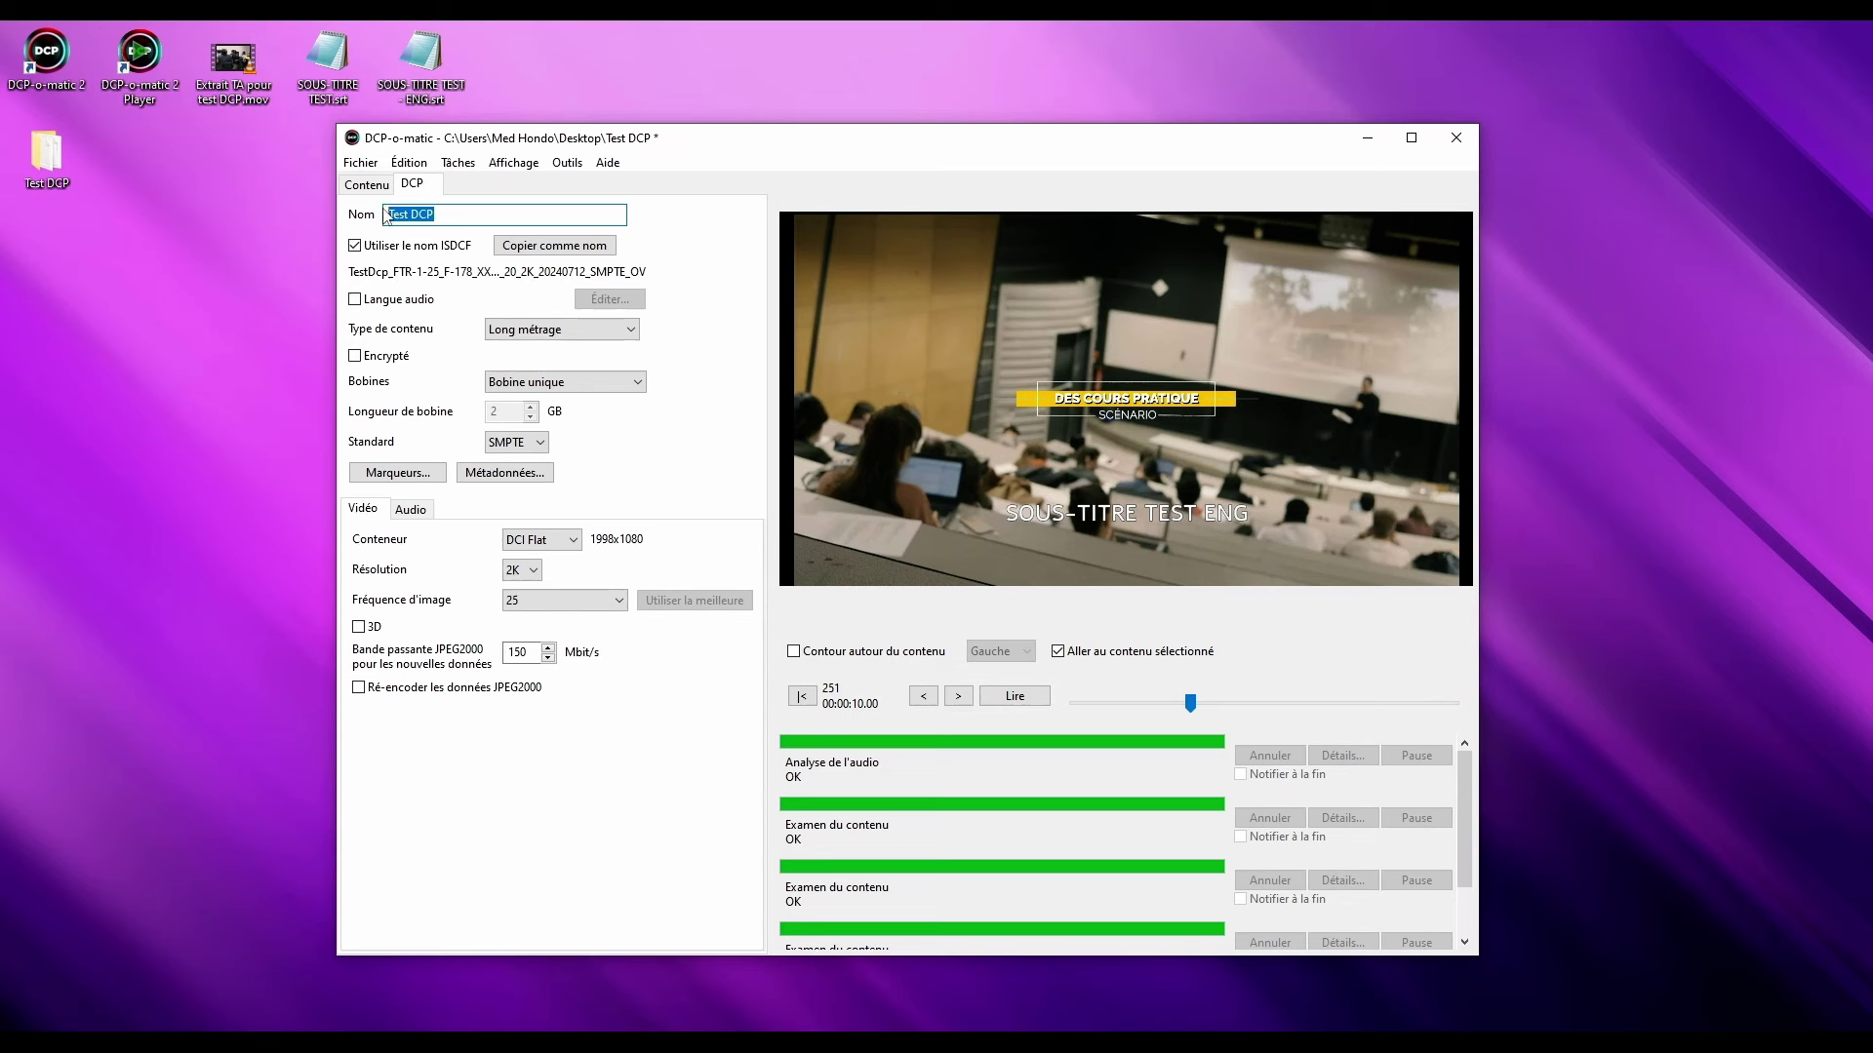
key(BackSpace)
text(test e)
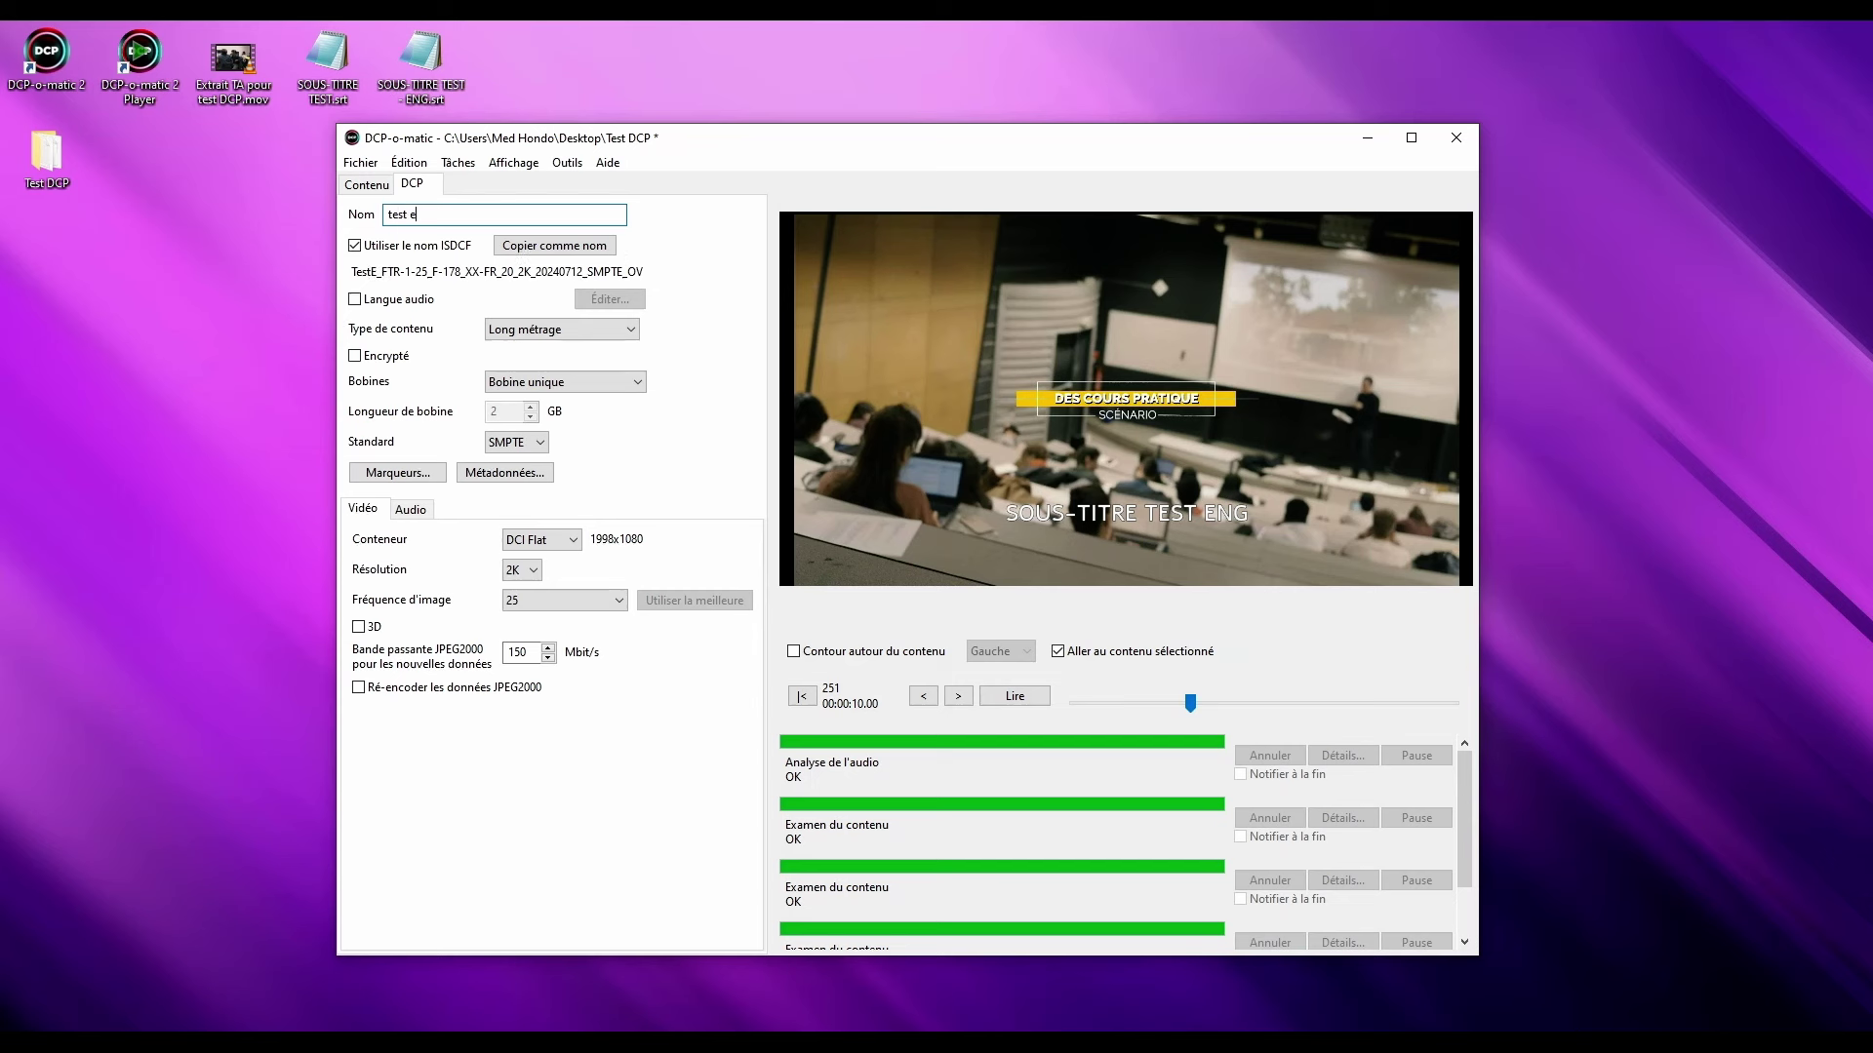
text(xtrait)
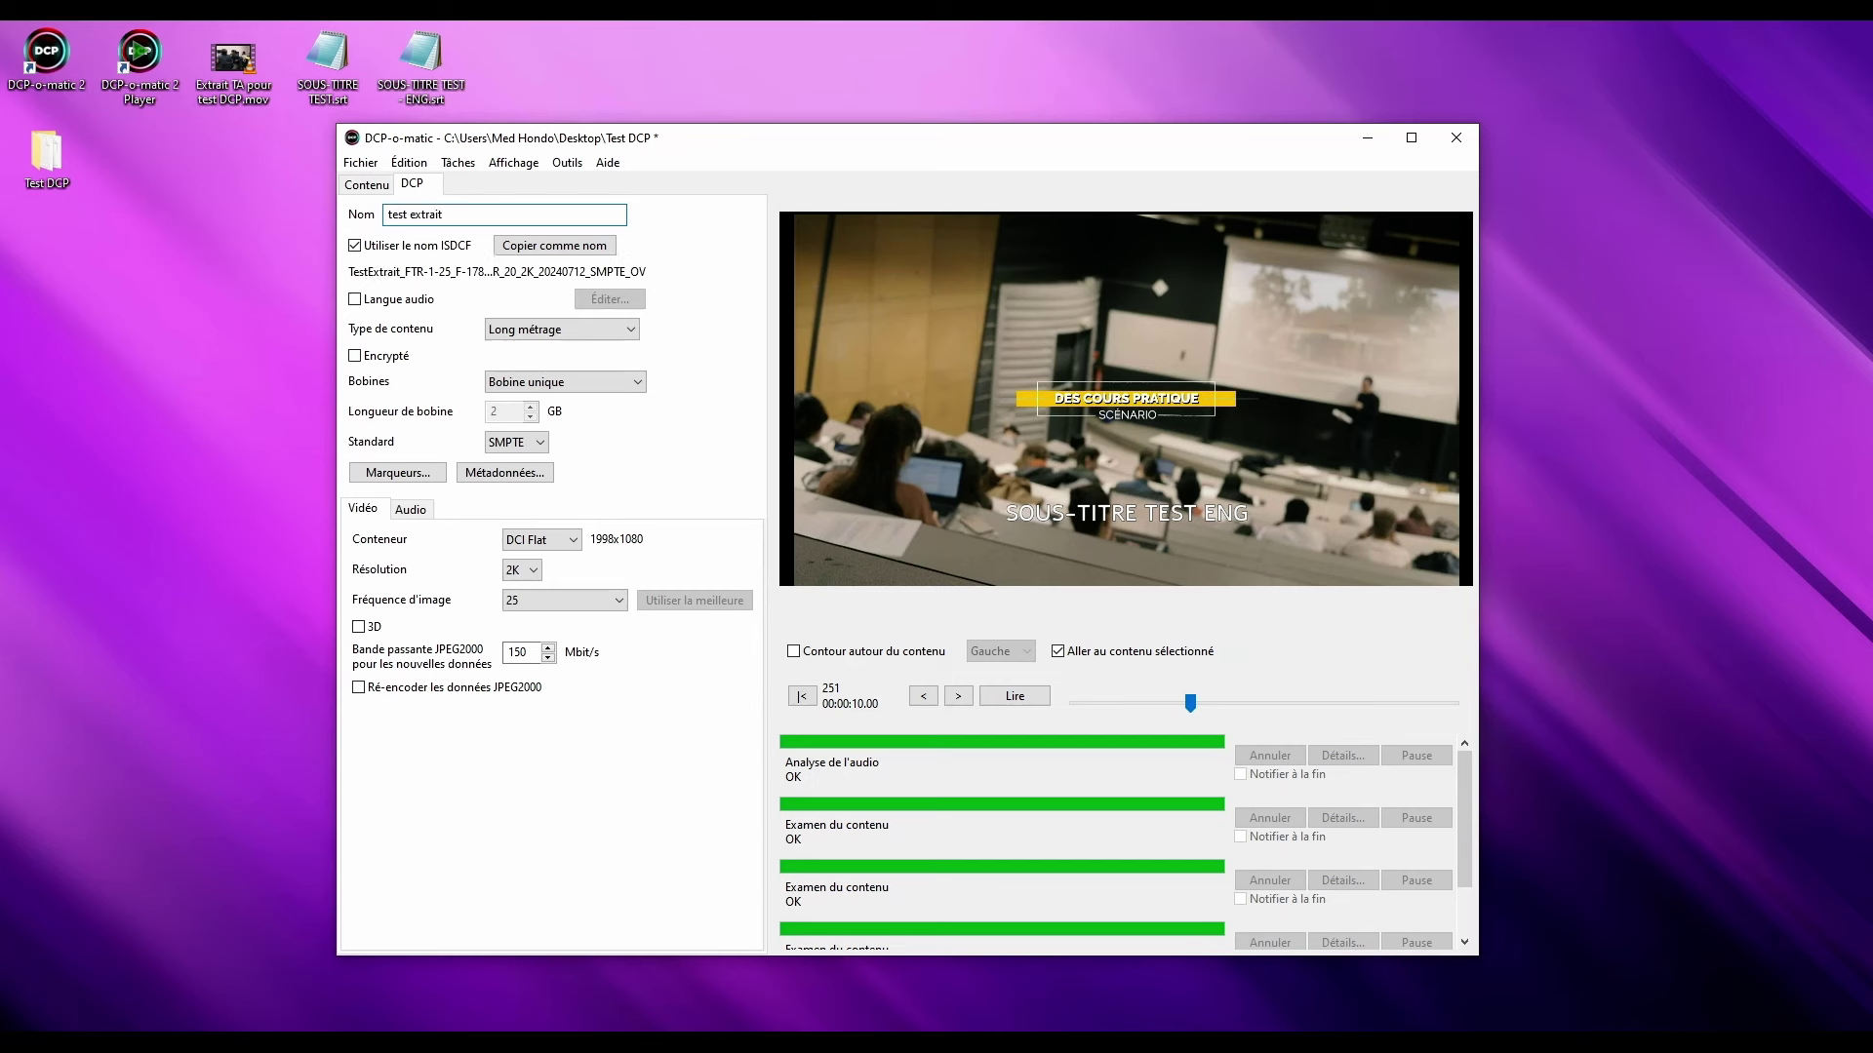
text( master)
Enable the DCP's audio language and set it to French (fr)
click(414, 300)
click(601, 299)
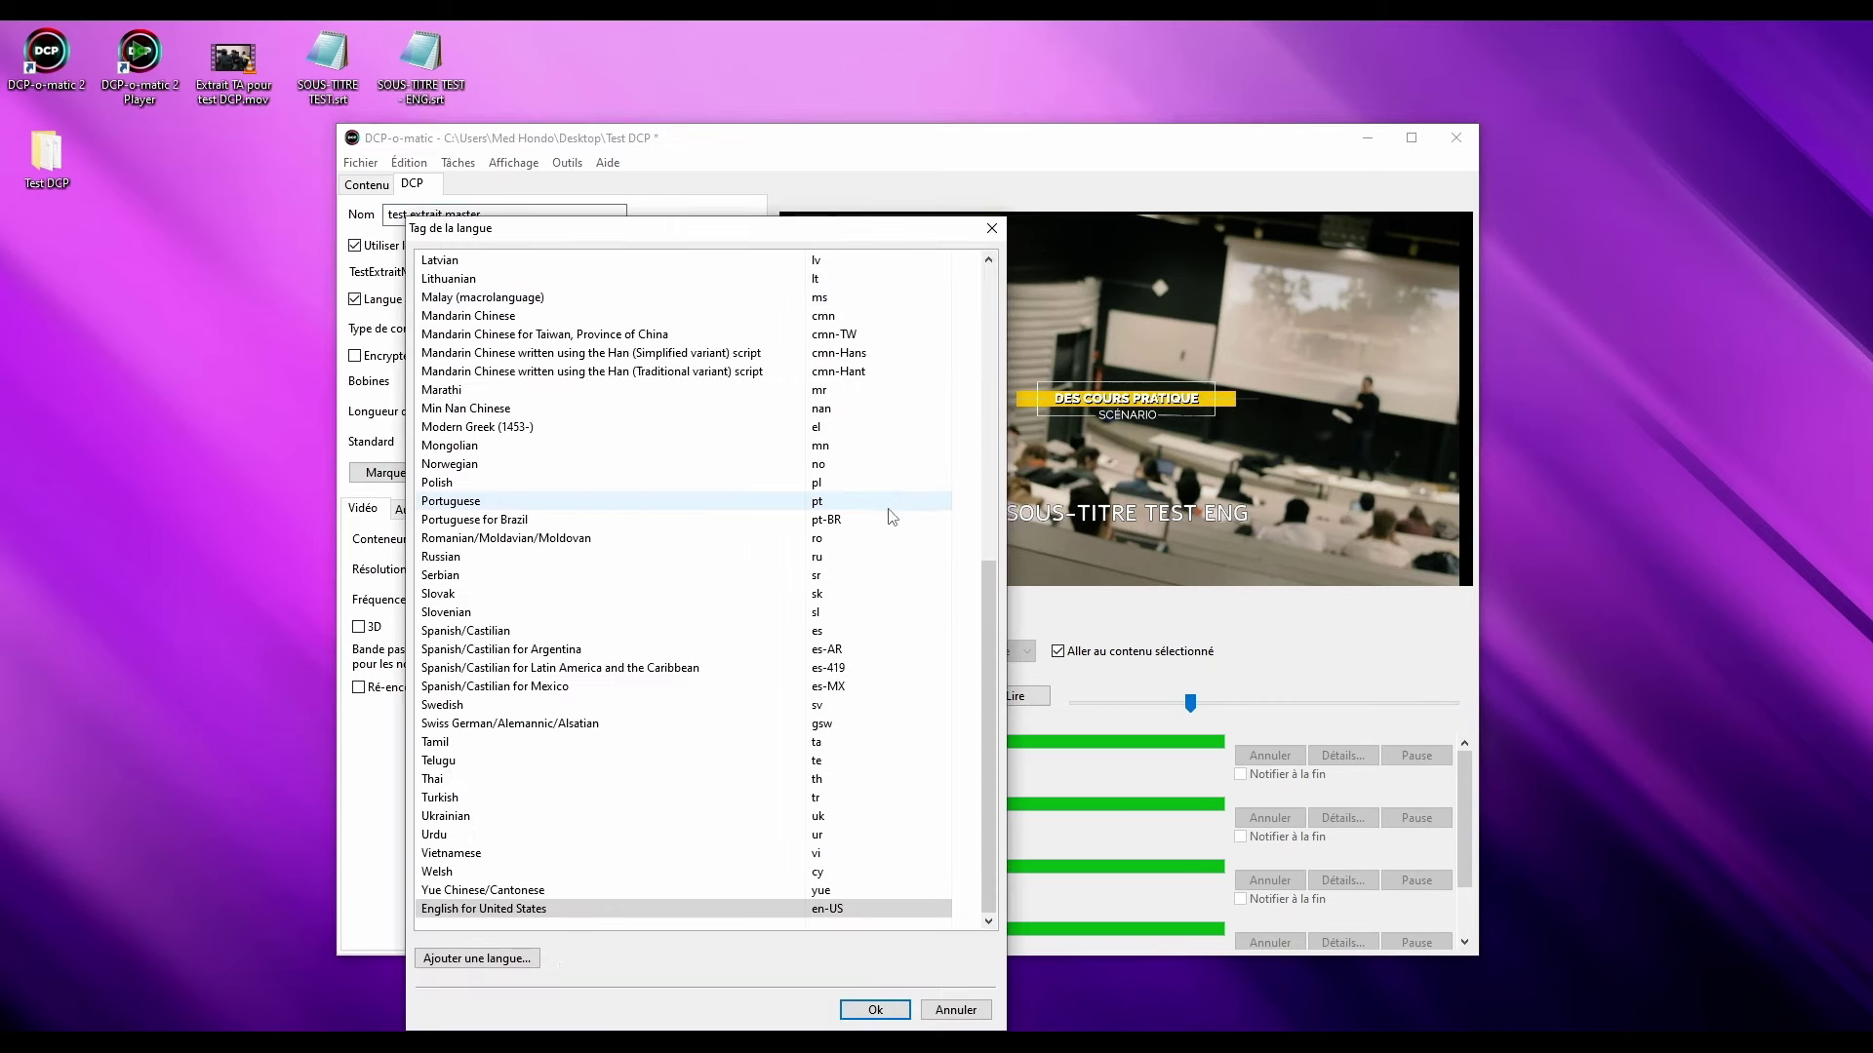
scroll(878, 585, up, 4)
scroll(877, 592, up, 3)
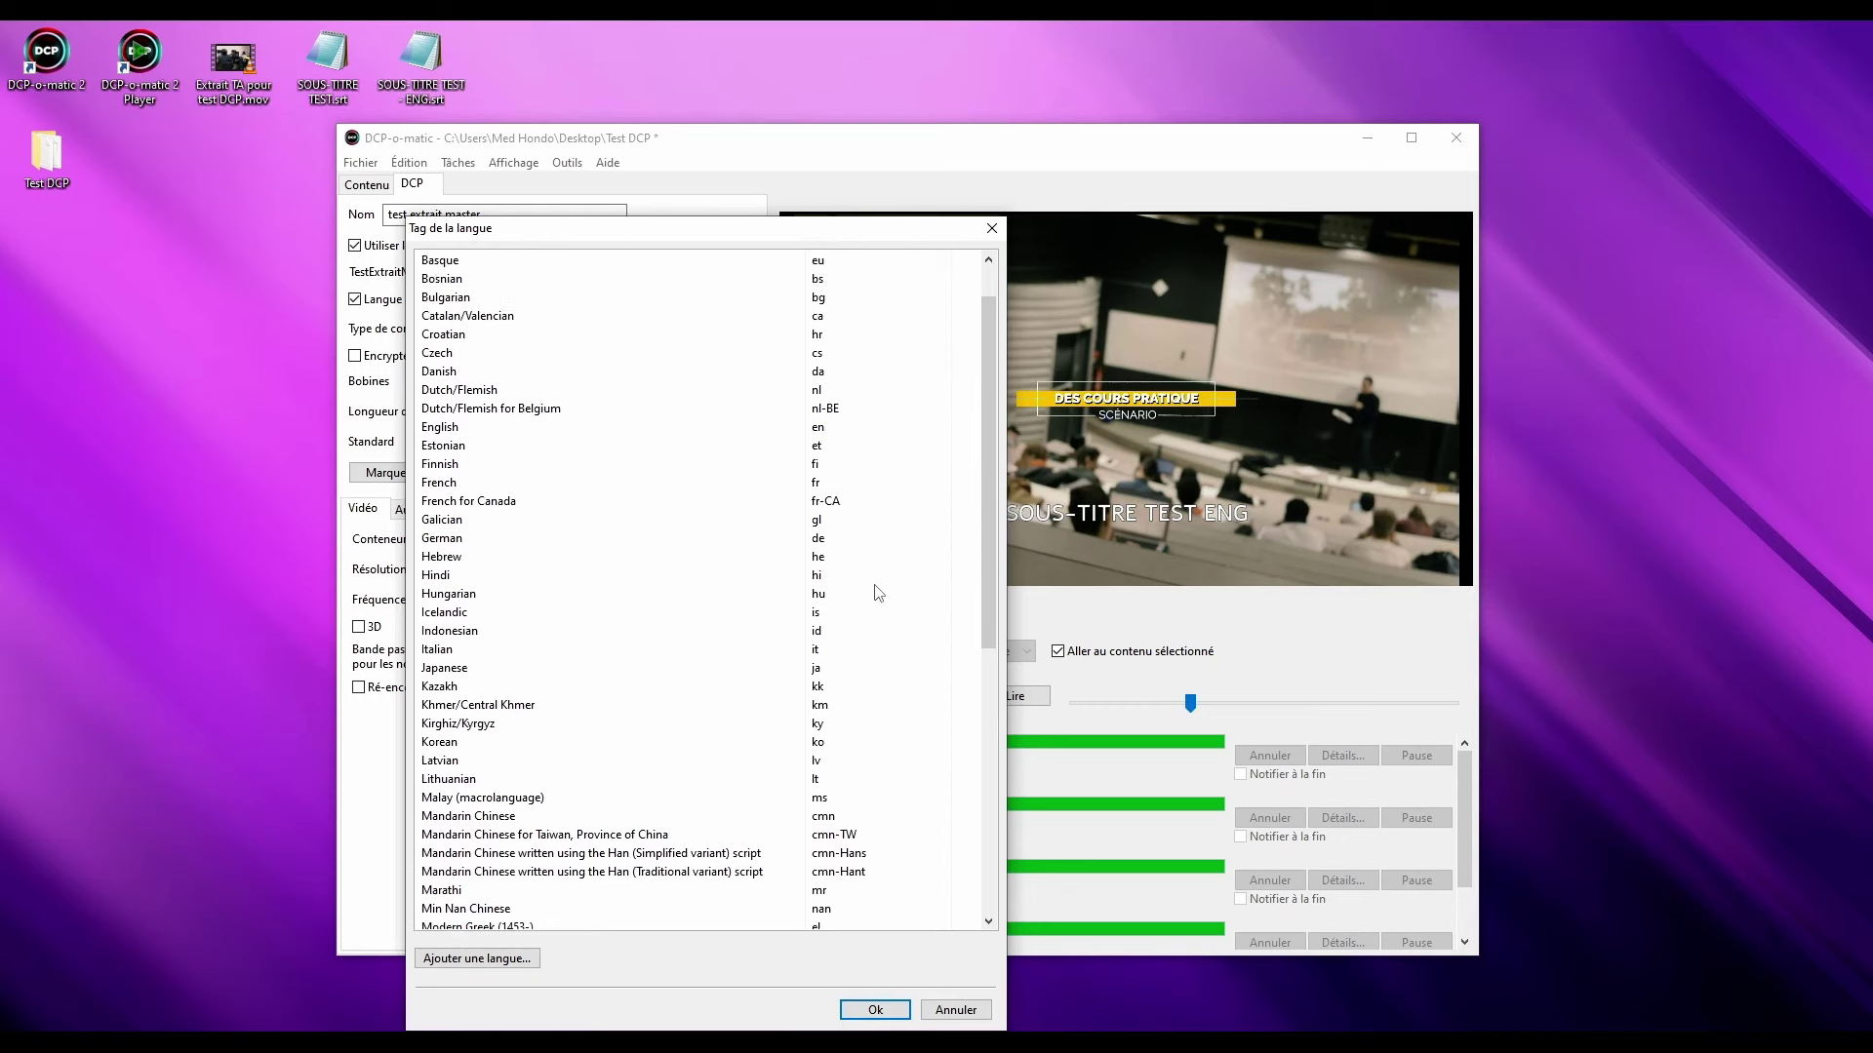
double_click(841, 542)
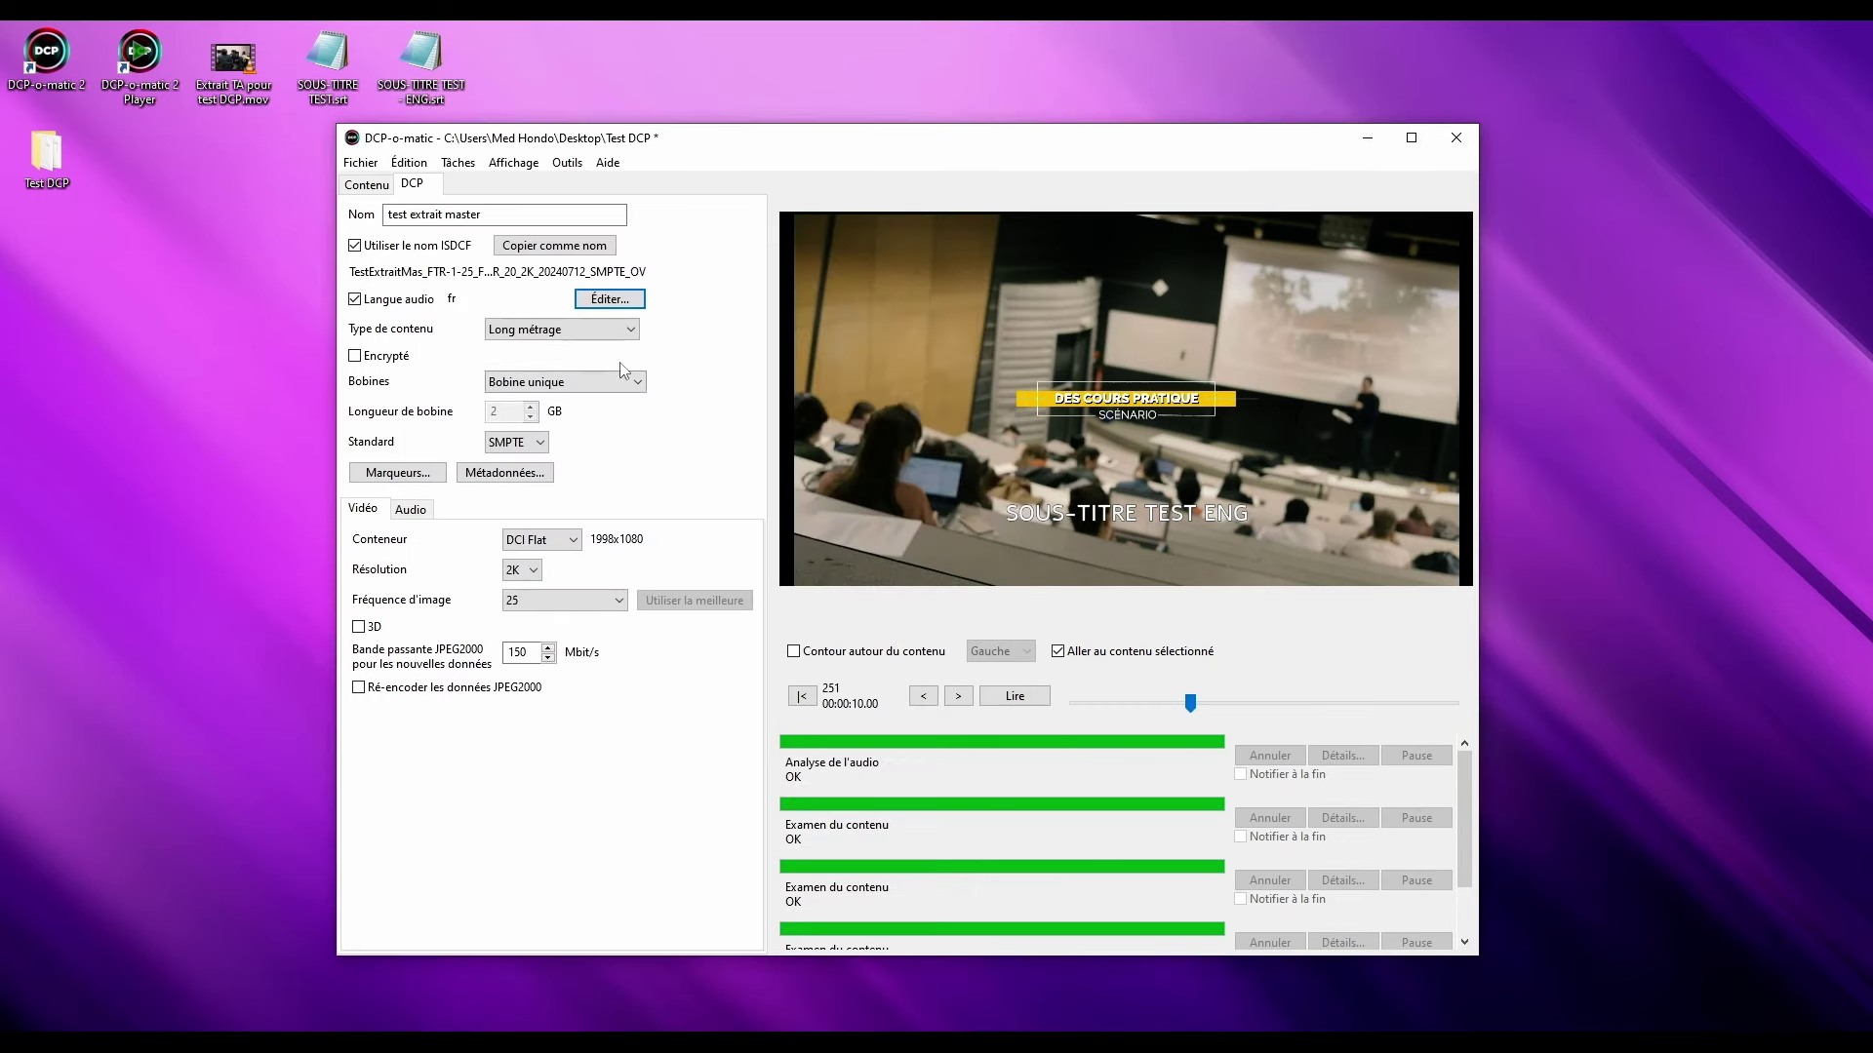
Set the DCP's content type to "Court métrage" and keep the SMPTE standard
click(586, 330)
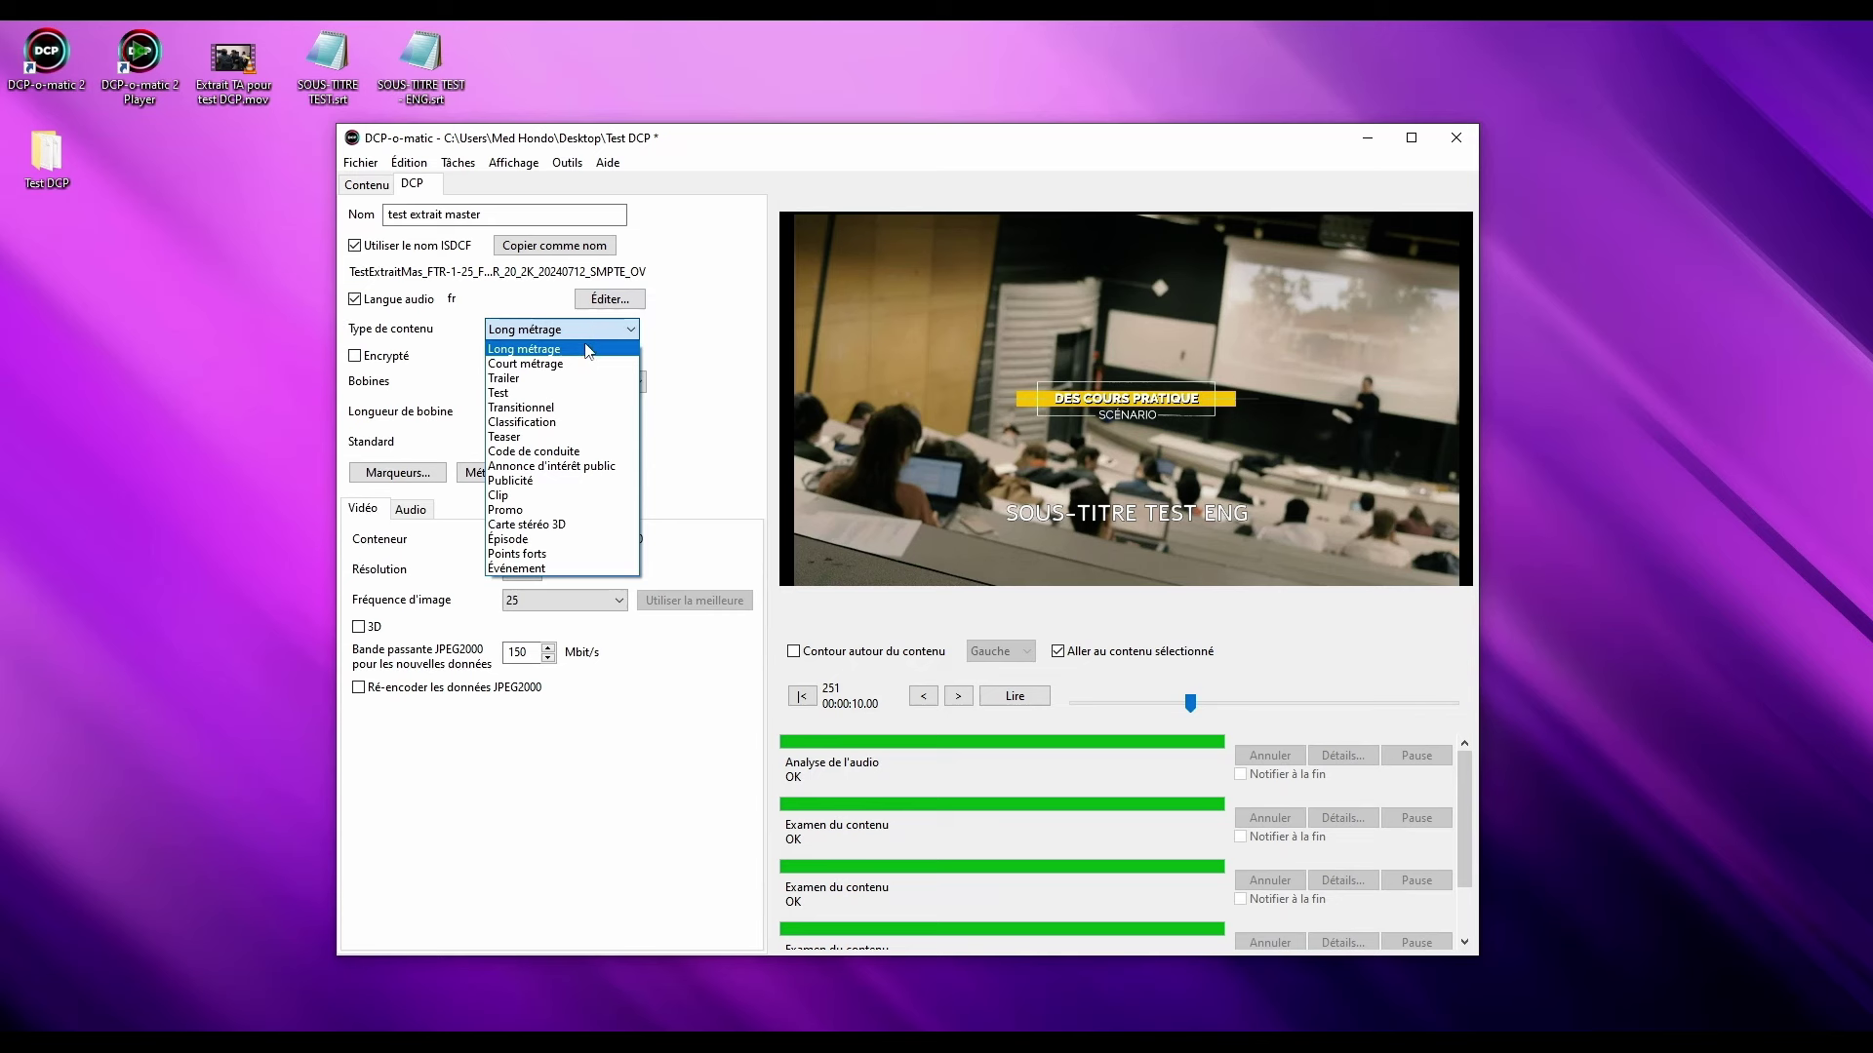
click(590, 364)
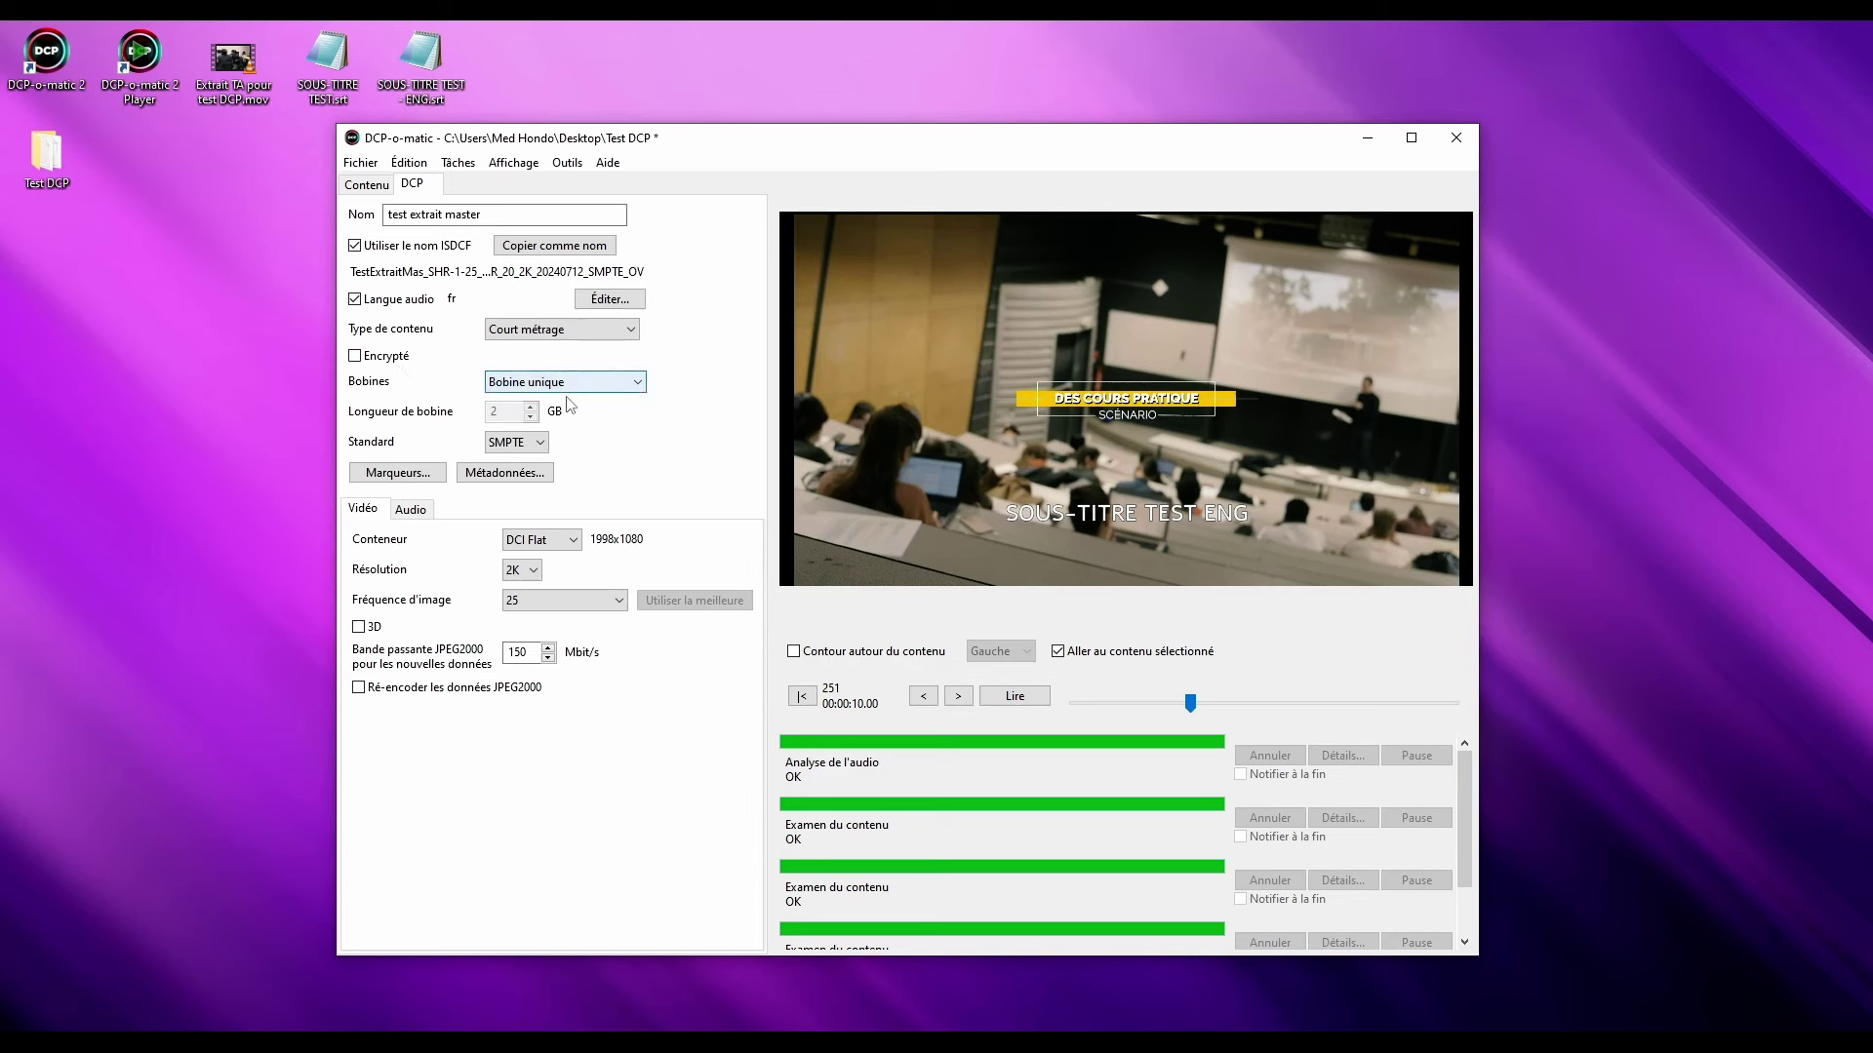
click(515, 451)
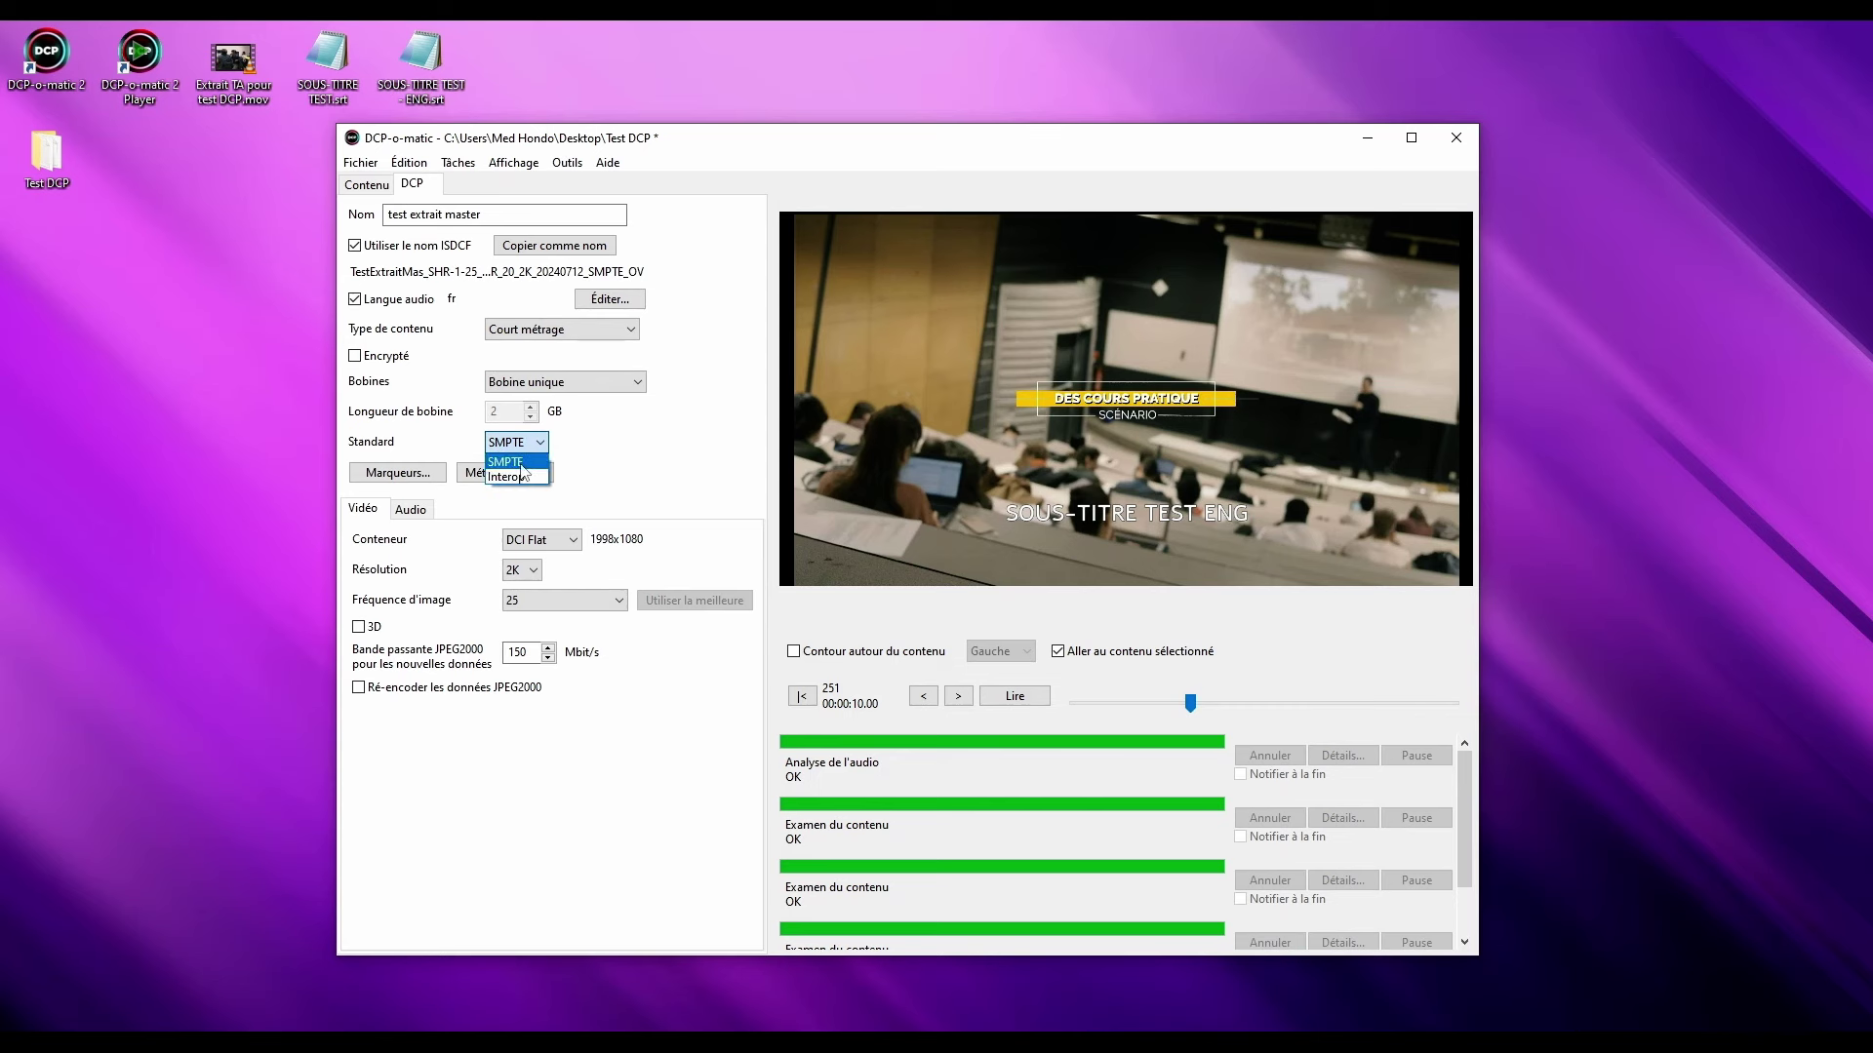
click(521, 465)
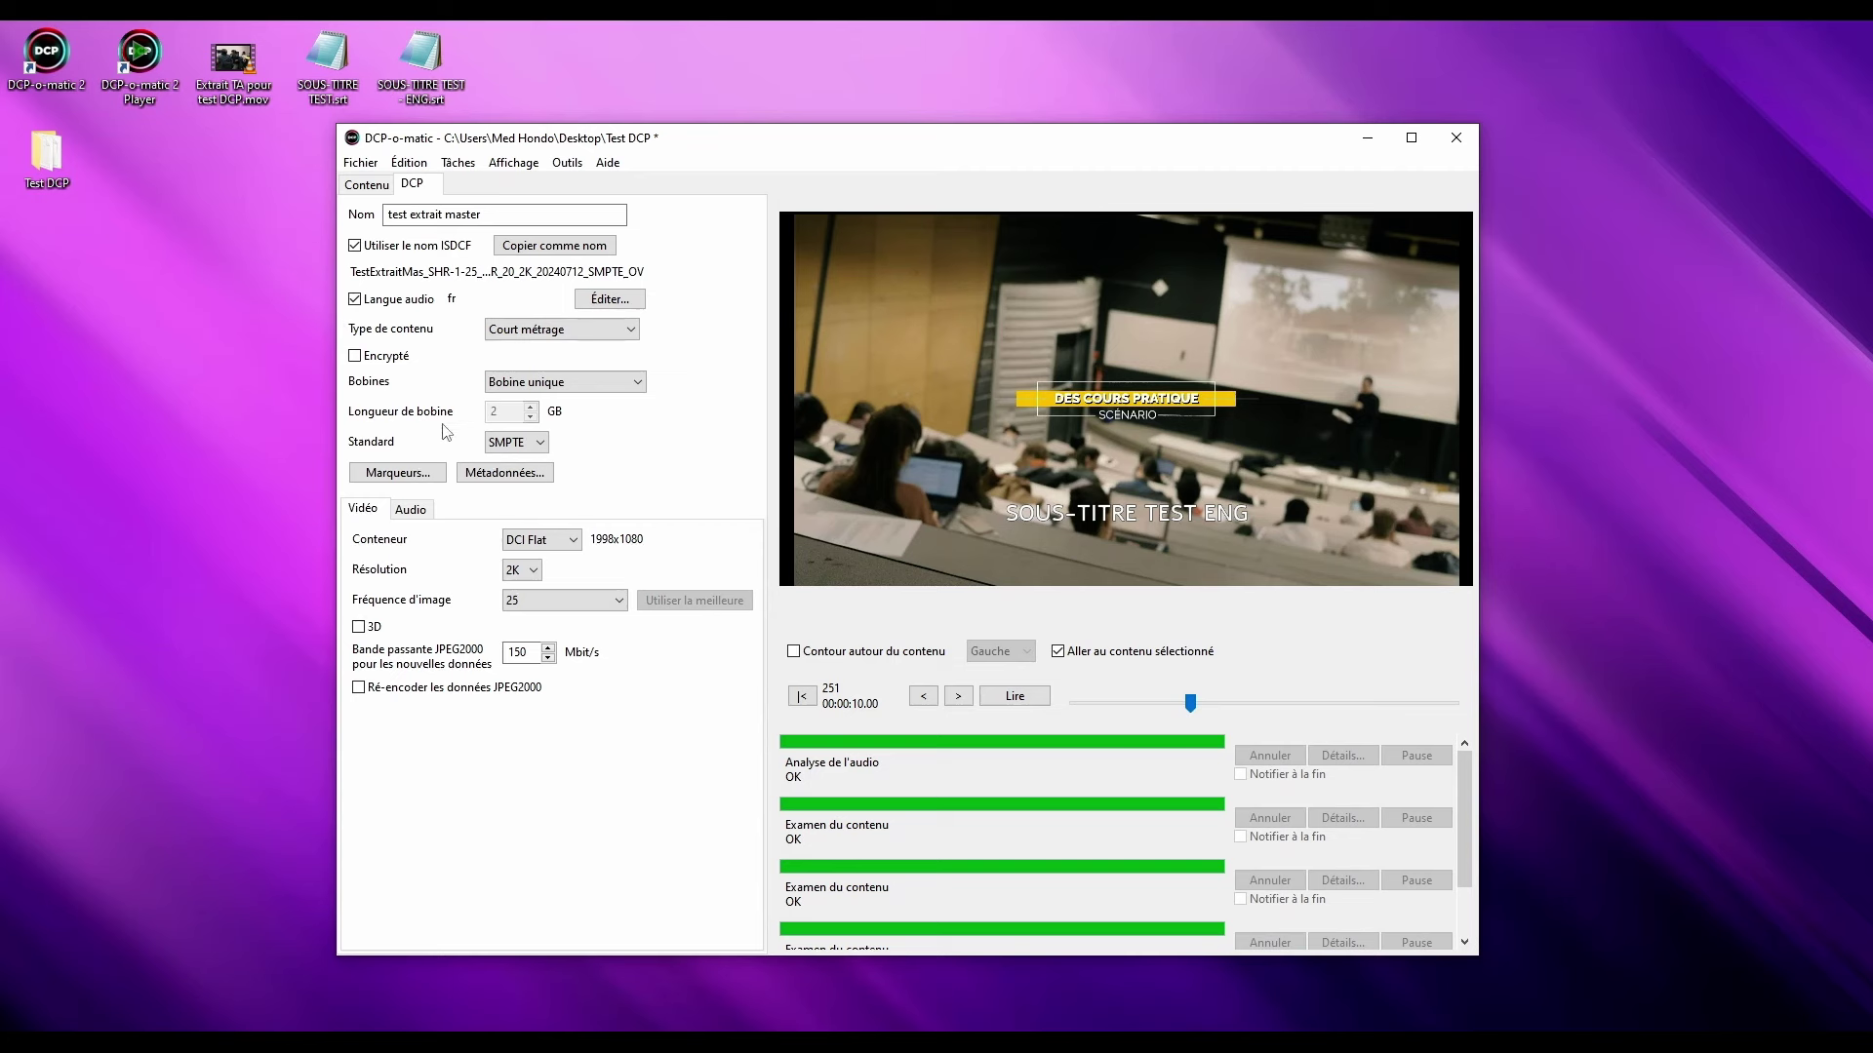
Review the DCP's marker options and its standard and advanced metadata without changing anything
click(420, 472)
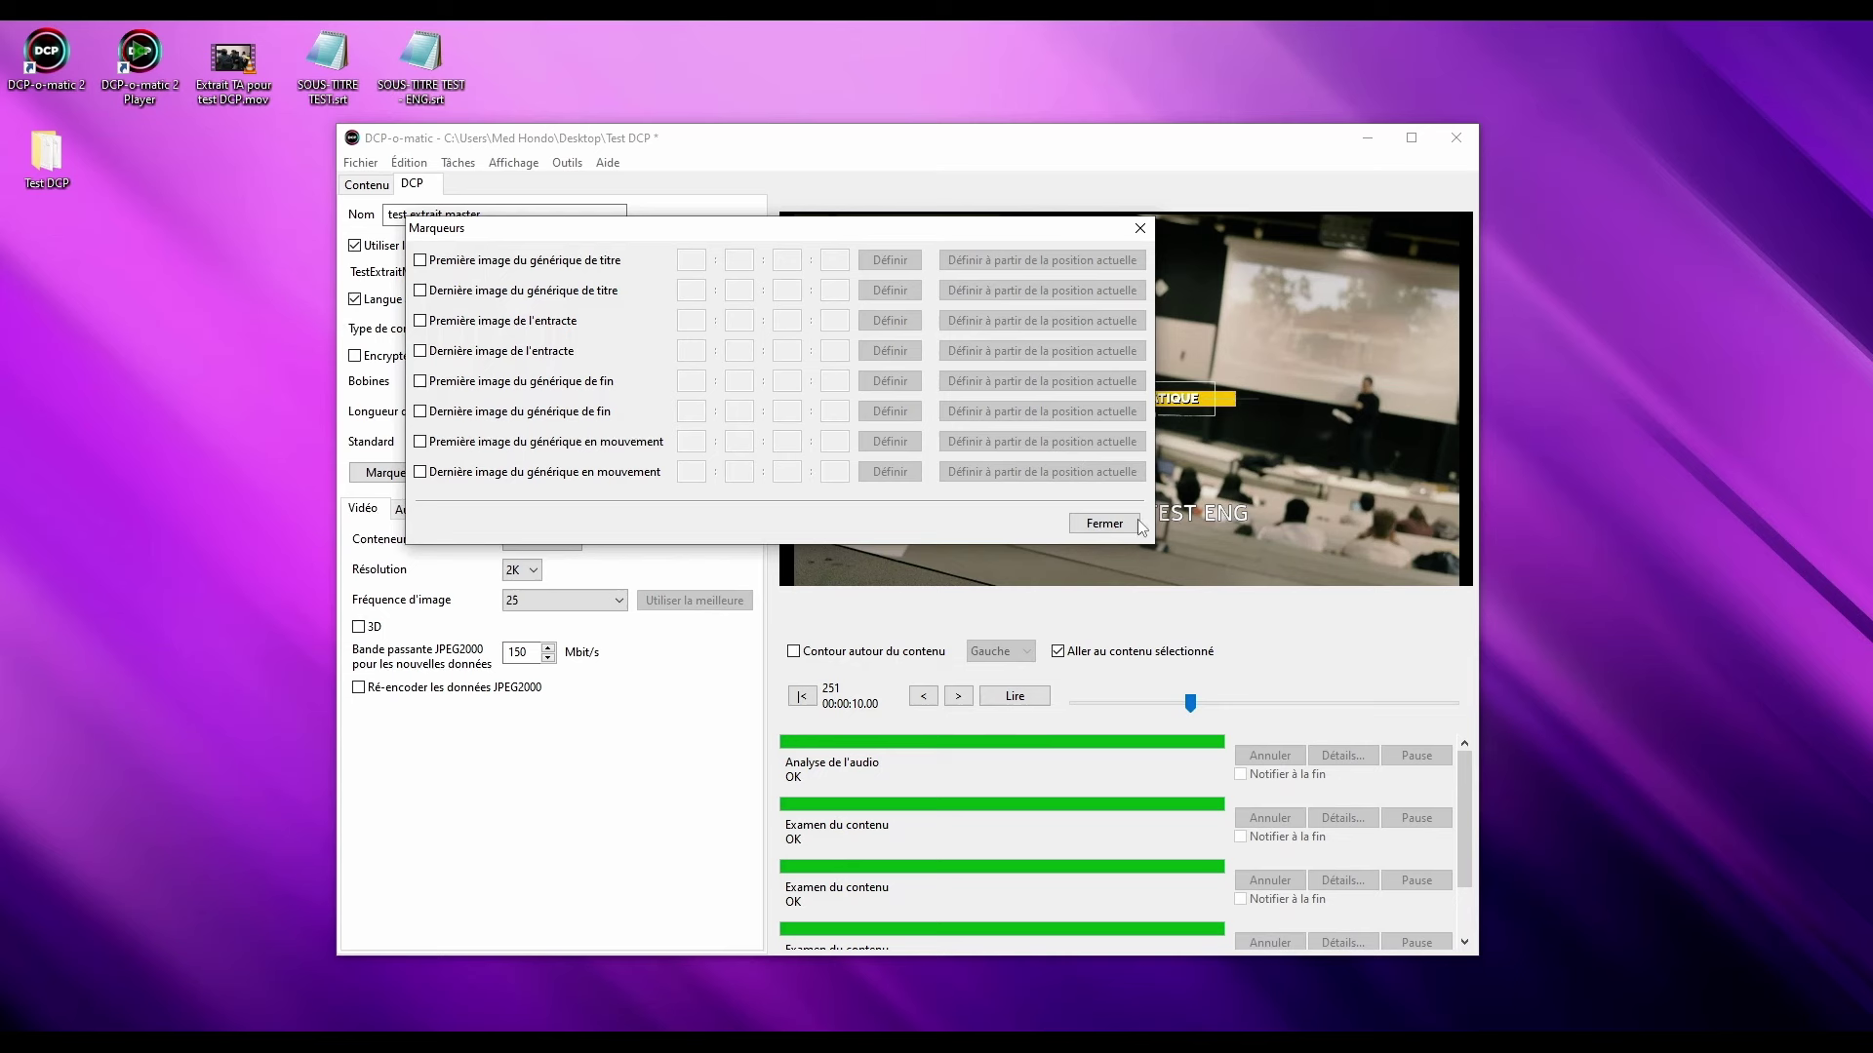
click(1105, 523)
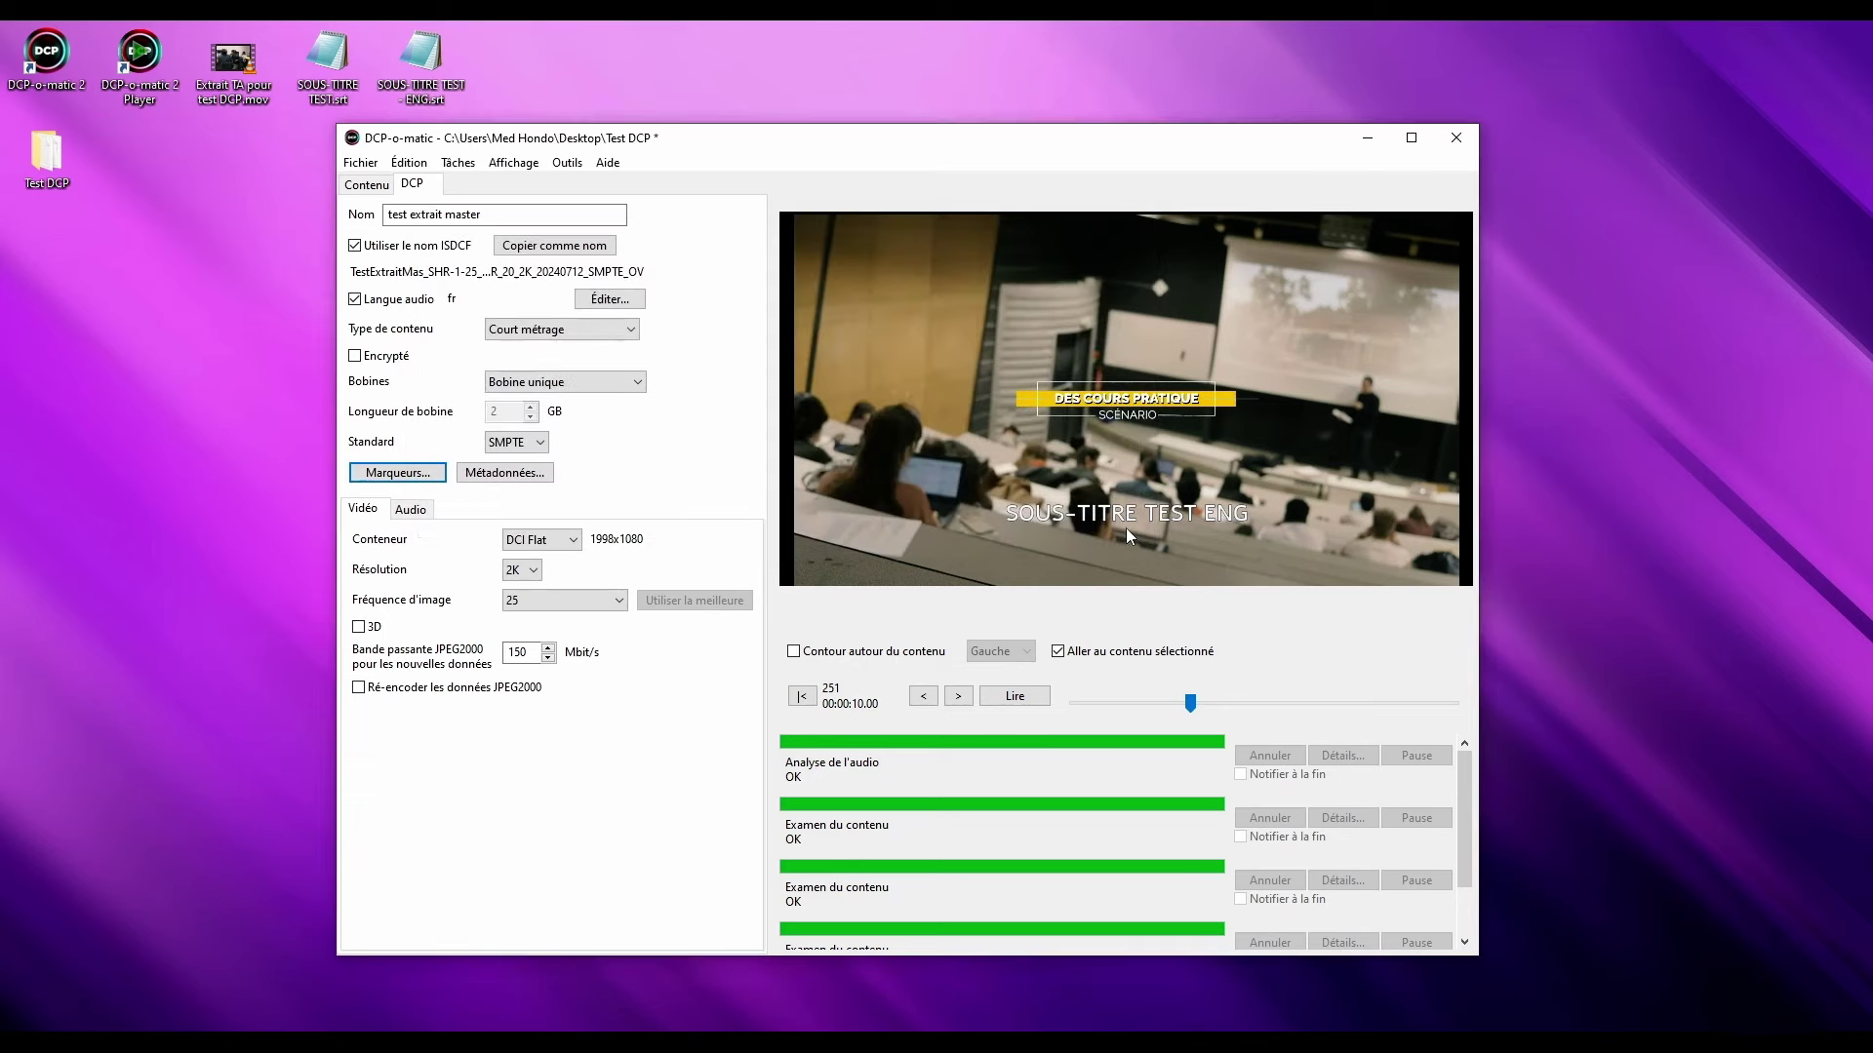
click(527, 476)
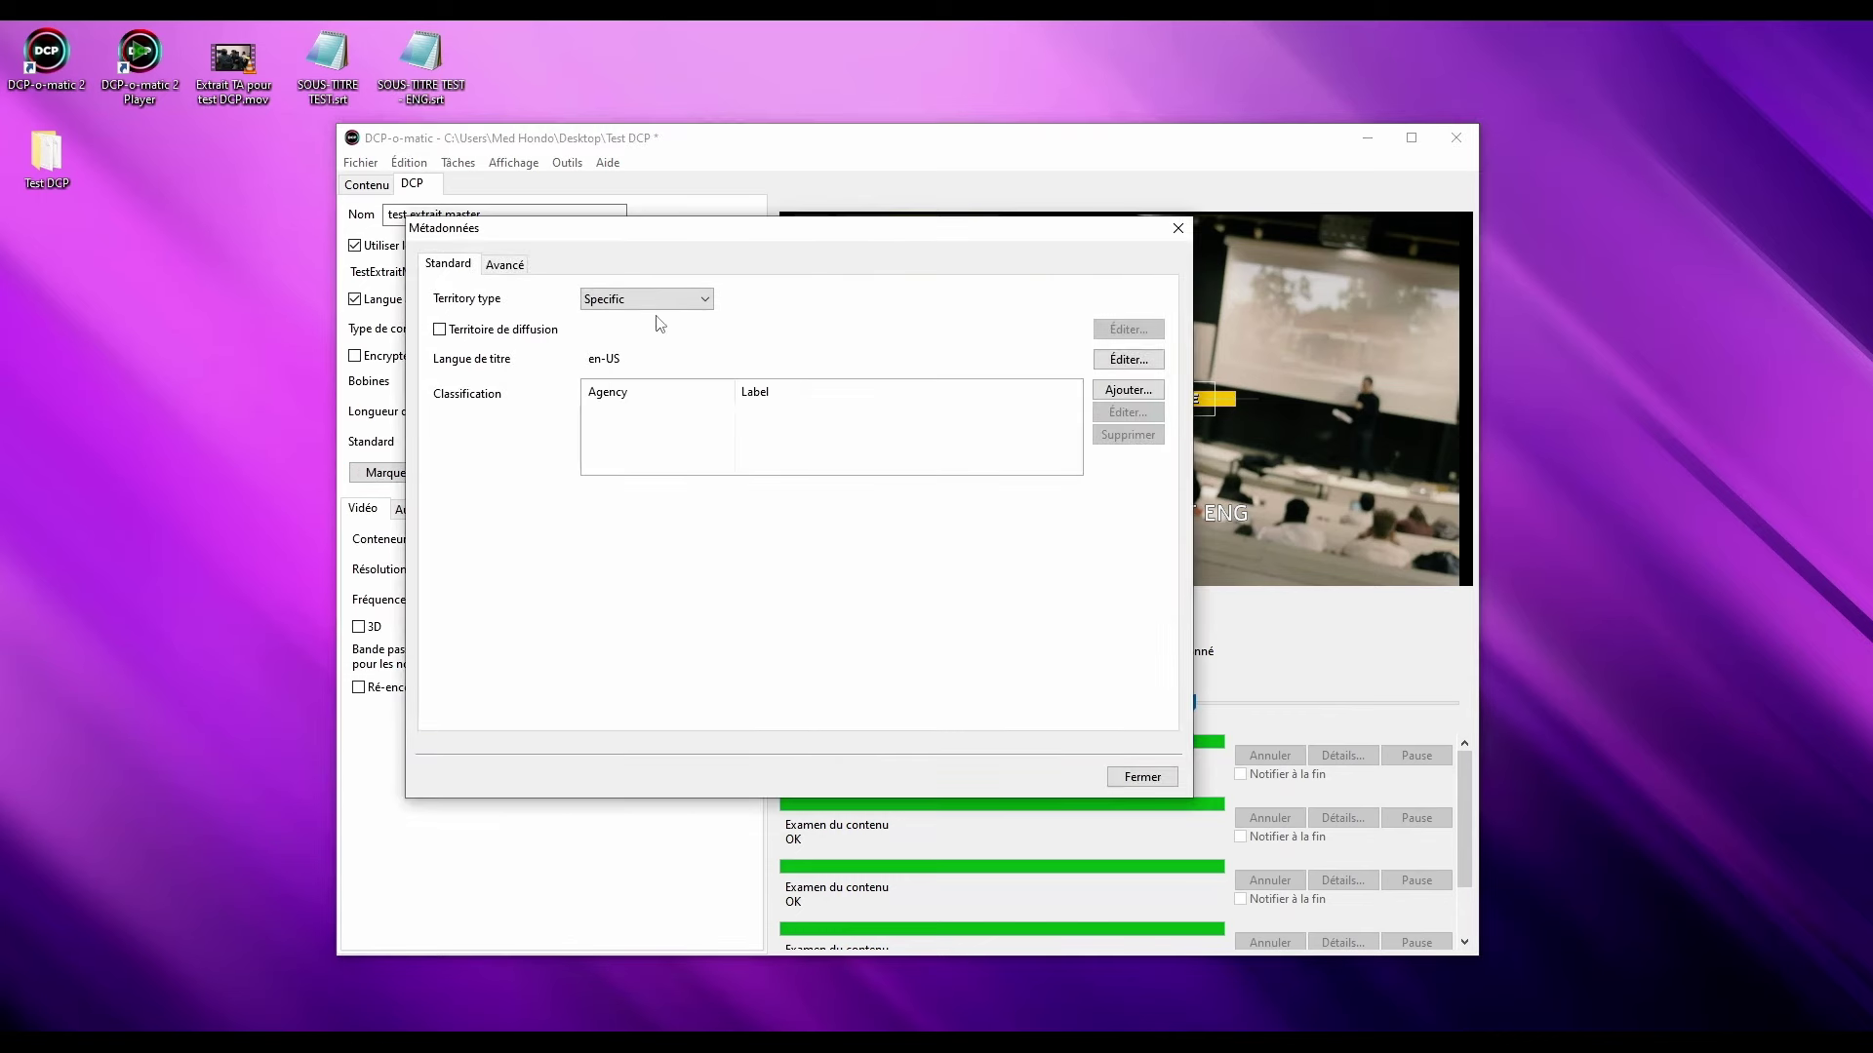
click(503, 265)
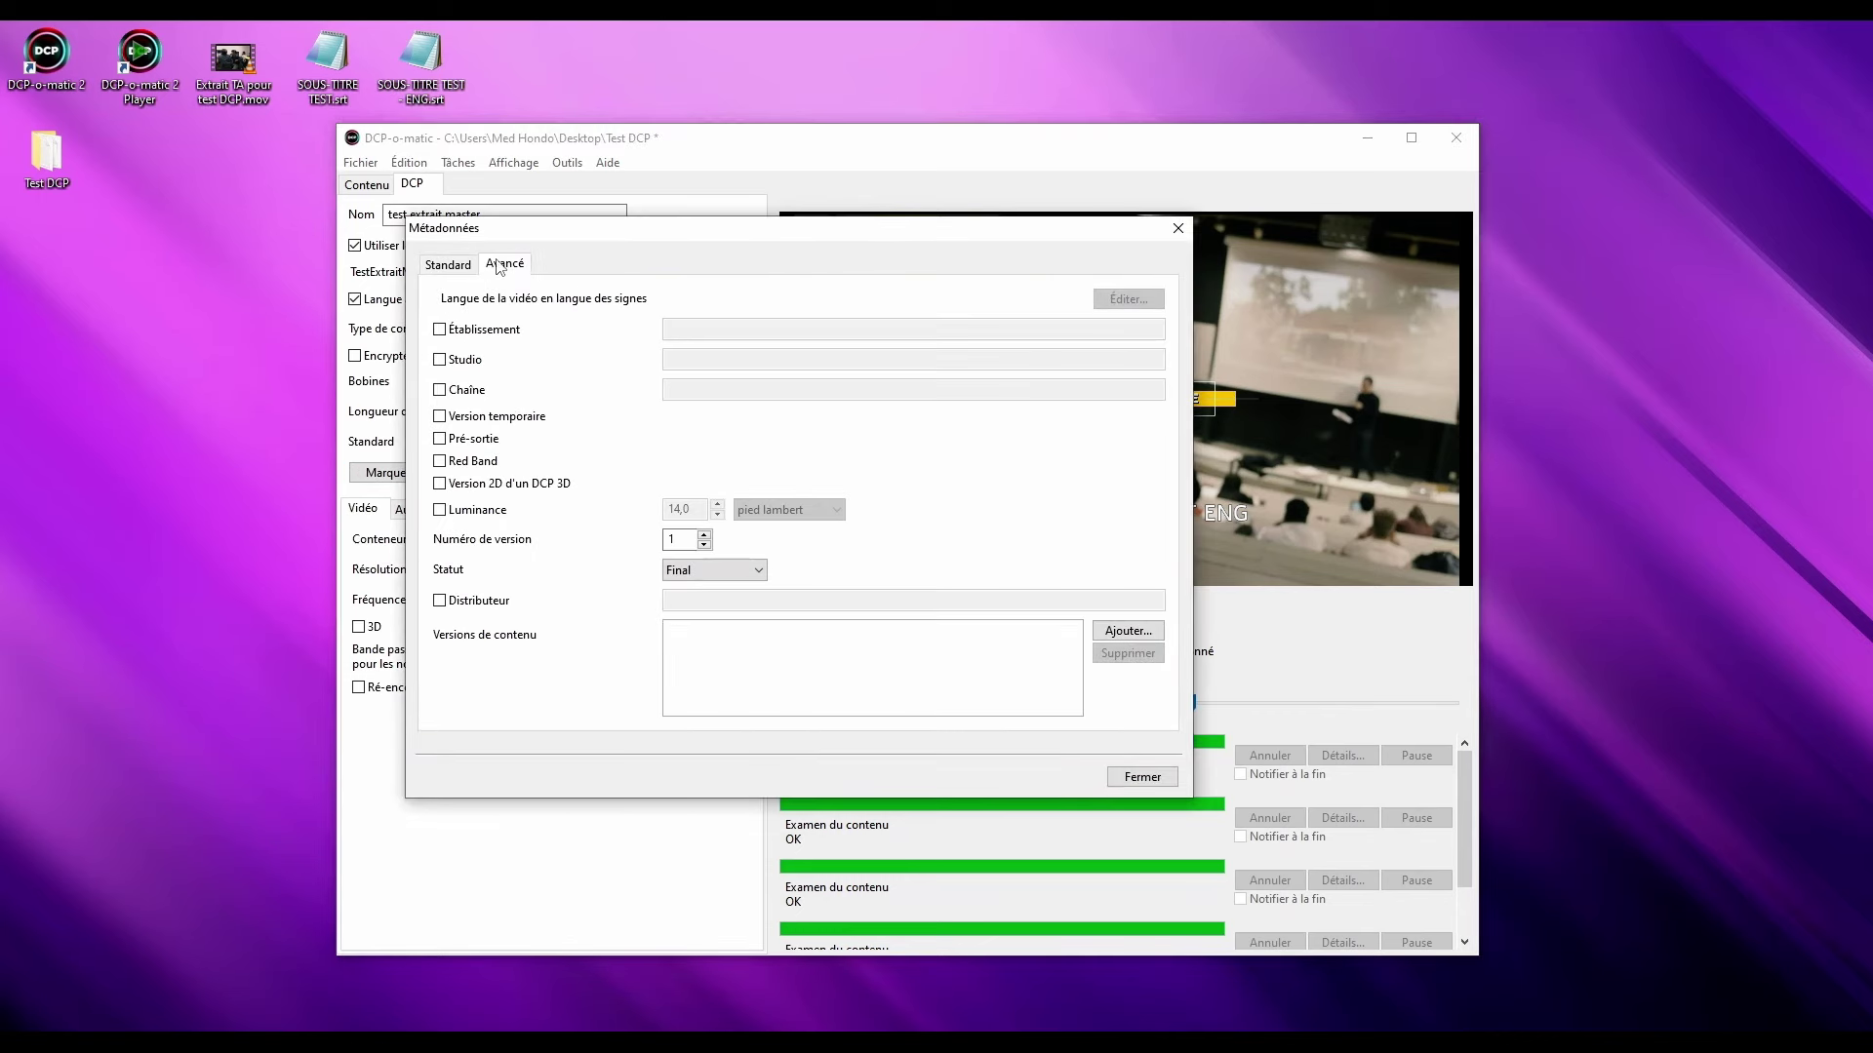
click(464, 265)
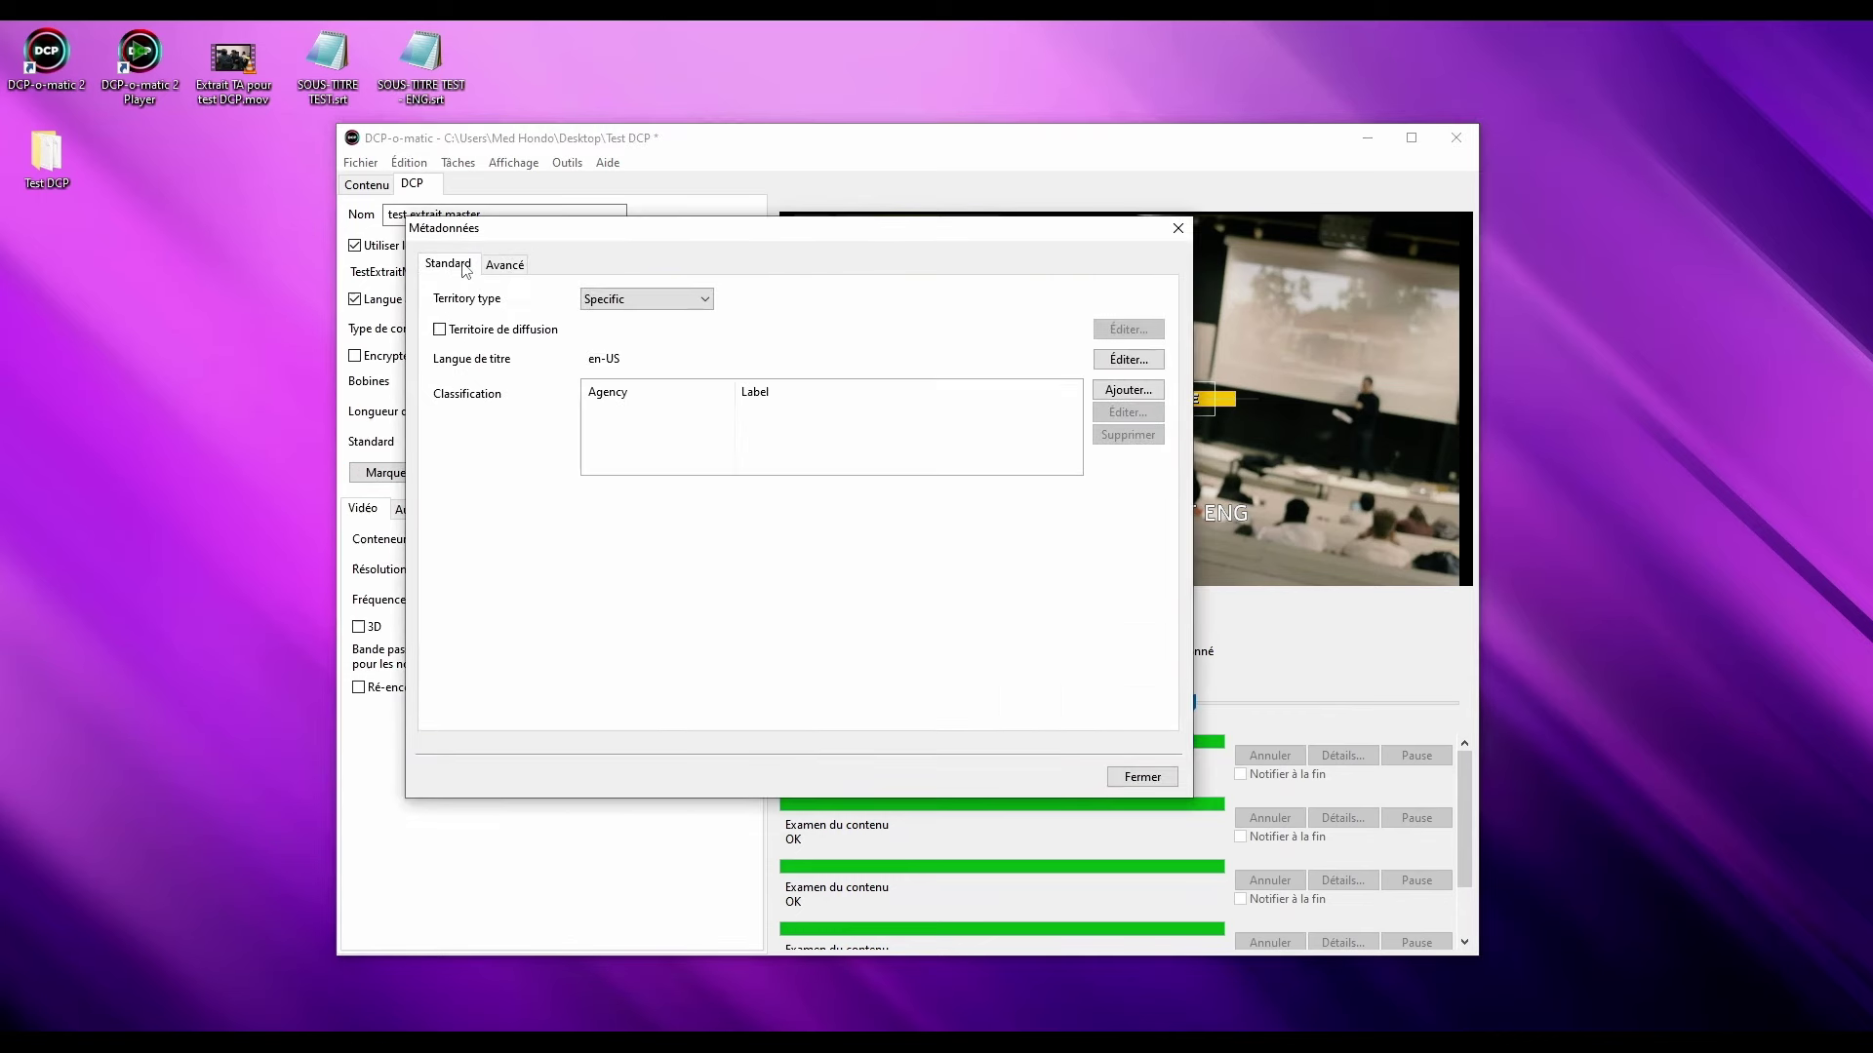
click(1177, 228)
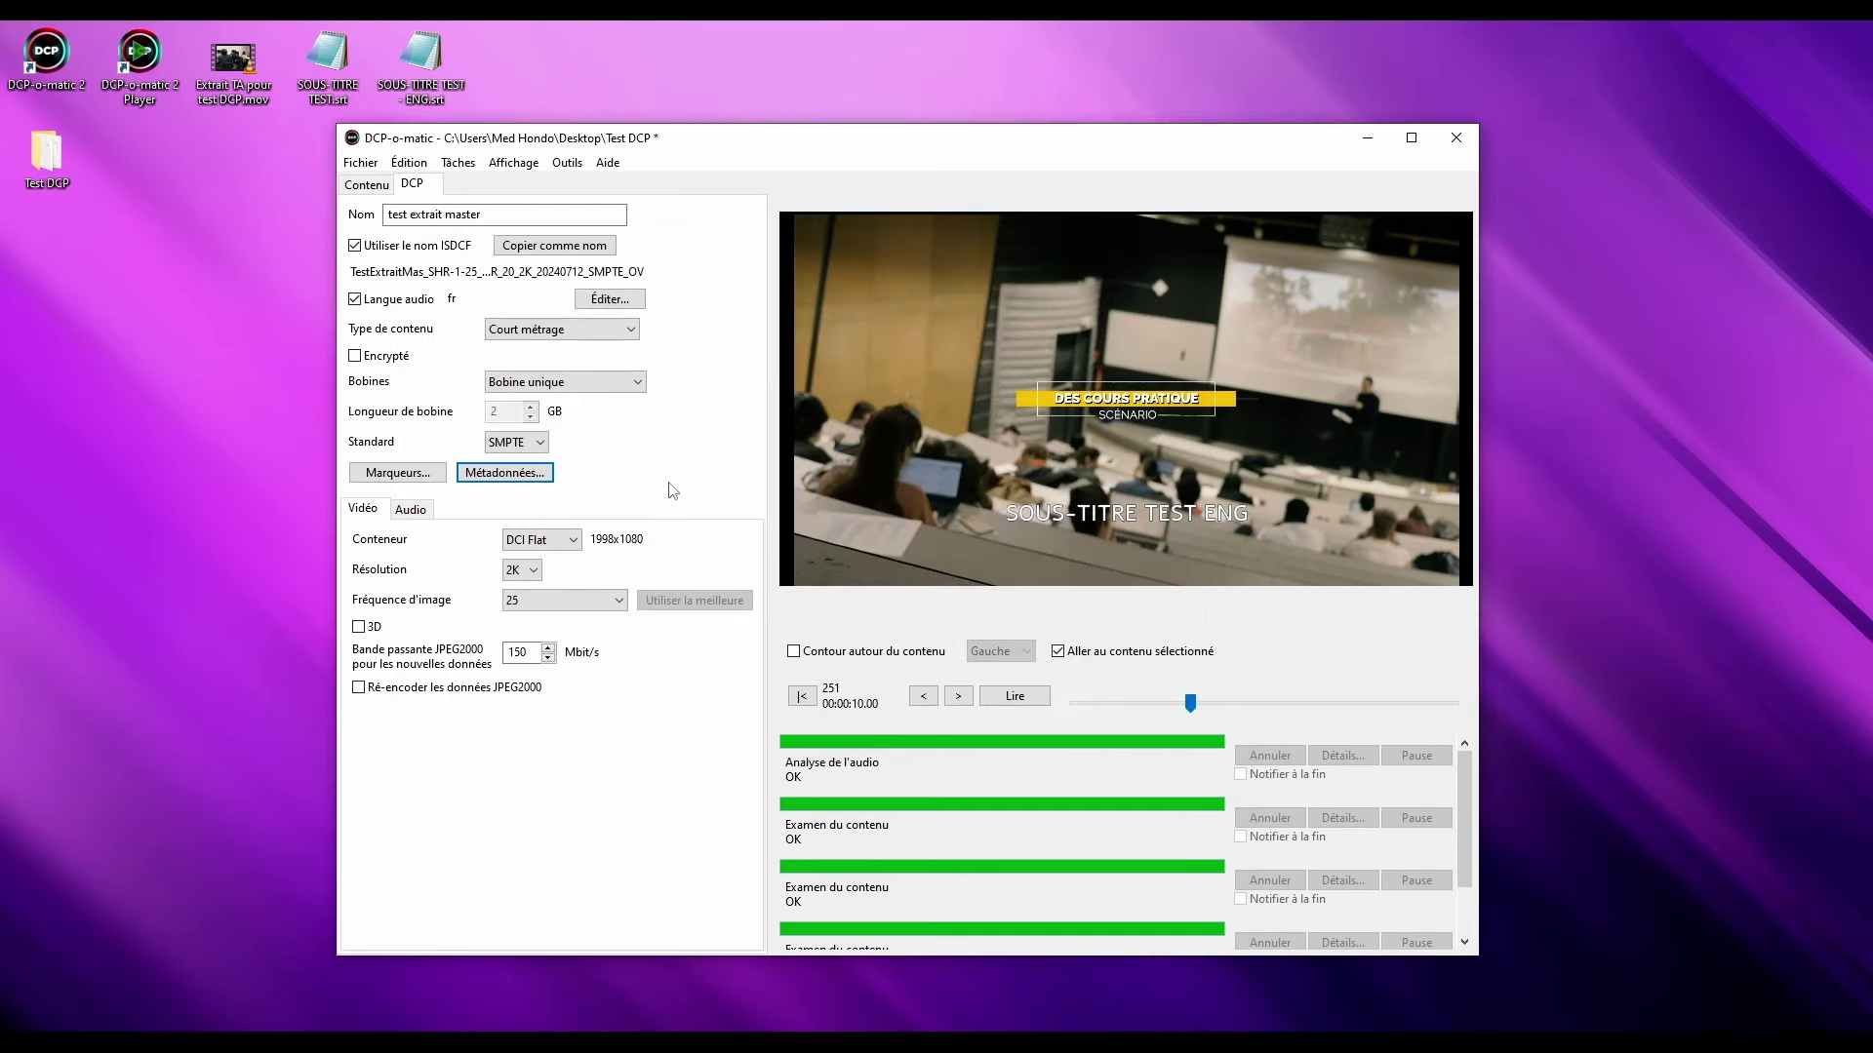
Keep the DCP's video container at DCI Flat and its resolution at 2K
click(384, 513)
click(522, 542)
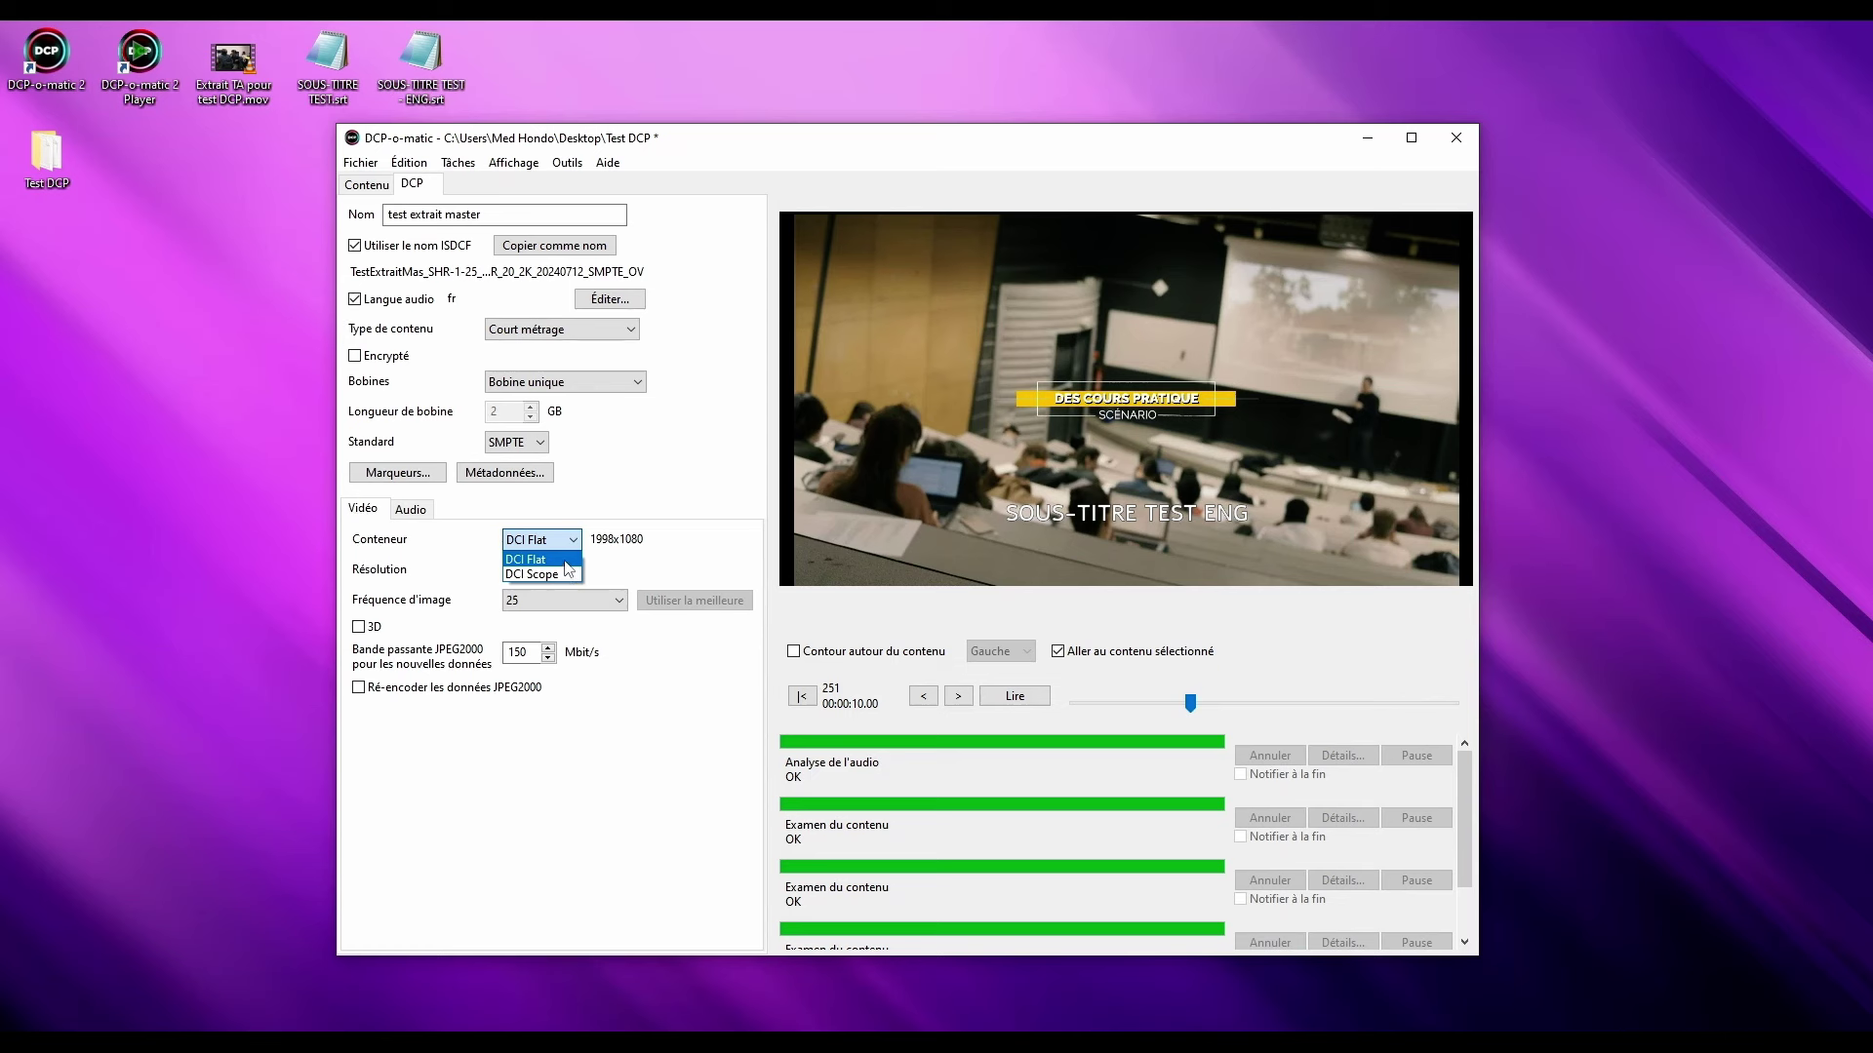
click(565, 561)
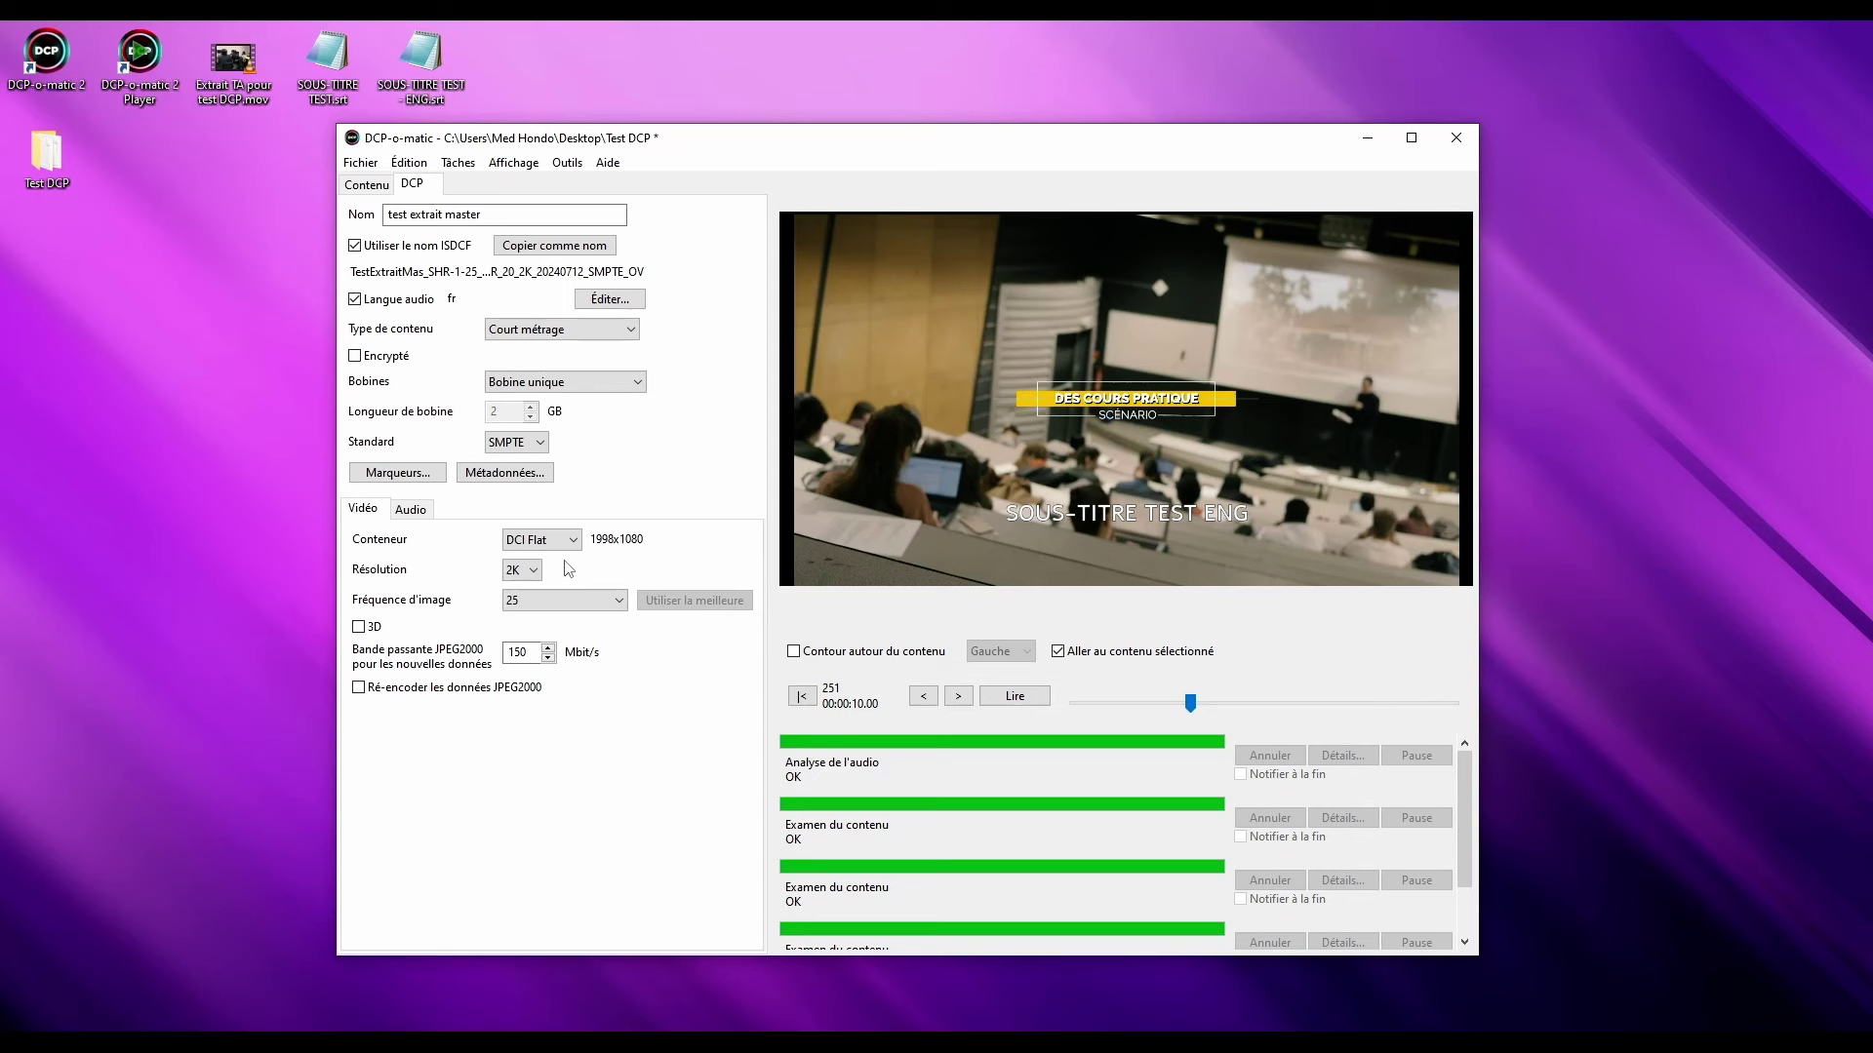
click(534, 571)
click(534, 571)
Keep the DCP's frame rate at 25 and set the JPEG2000 bandwidth to 200 Mbit/s
click(576, 601)
click(576, 611)
drag(534, 651, 492, 645)
text(200)
Check the DCP's audio settings, and create the DCP while accepting the hints
click(419, 510)
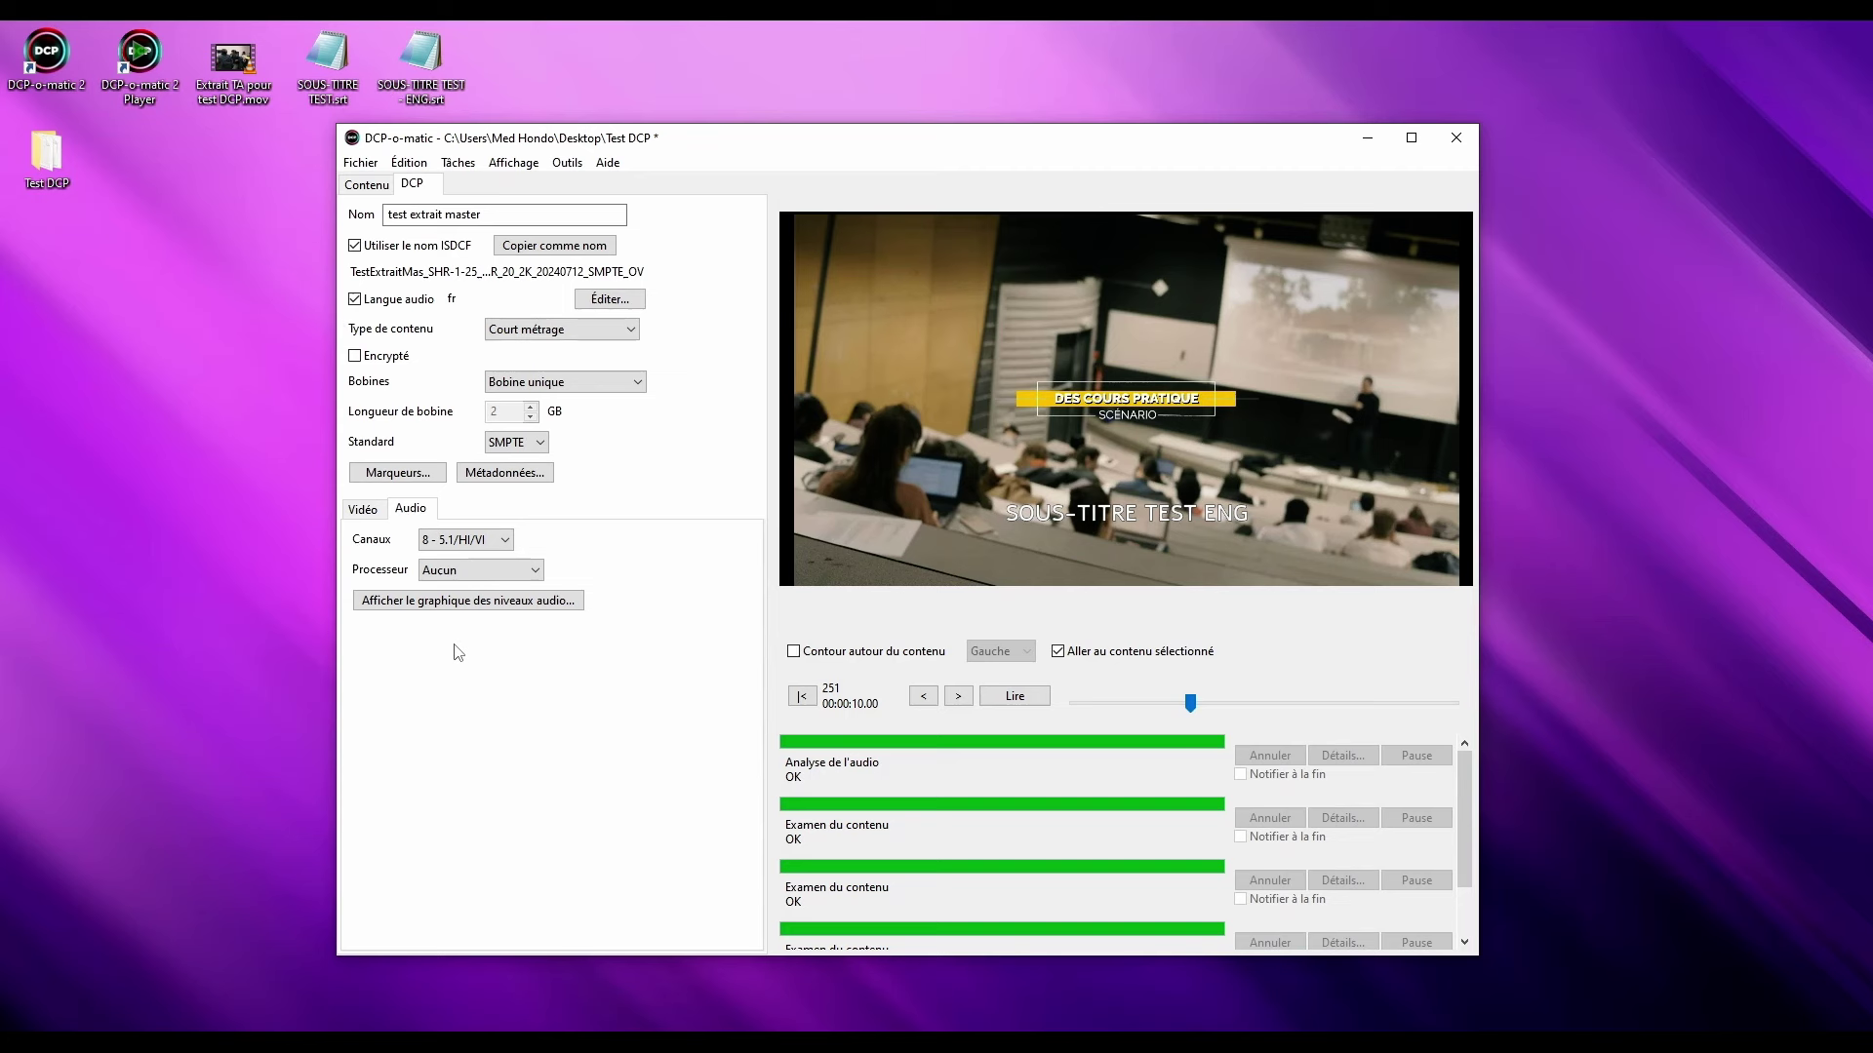
click(477, 165)
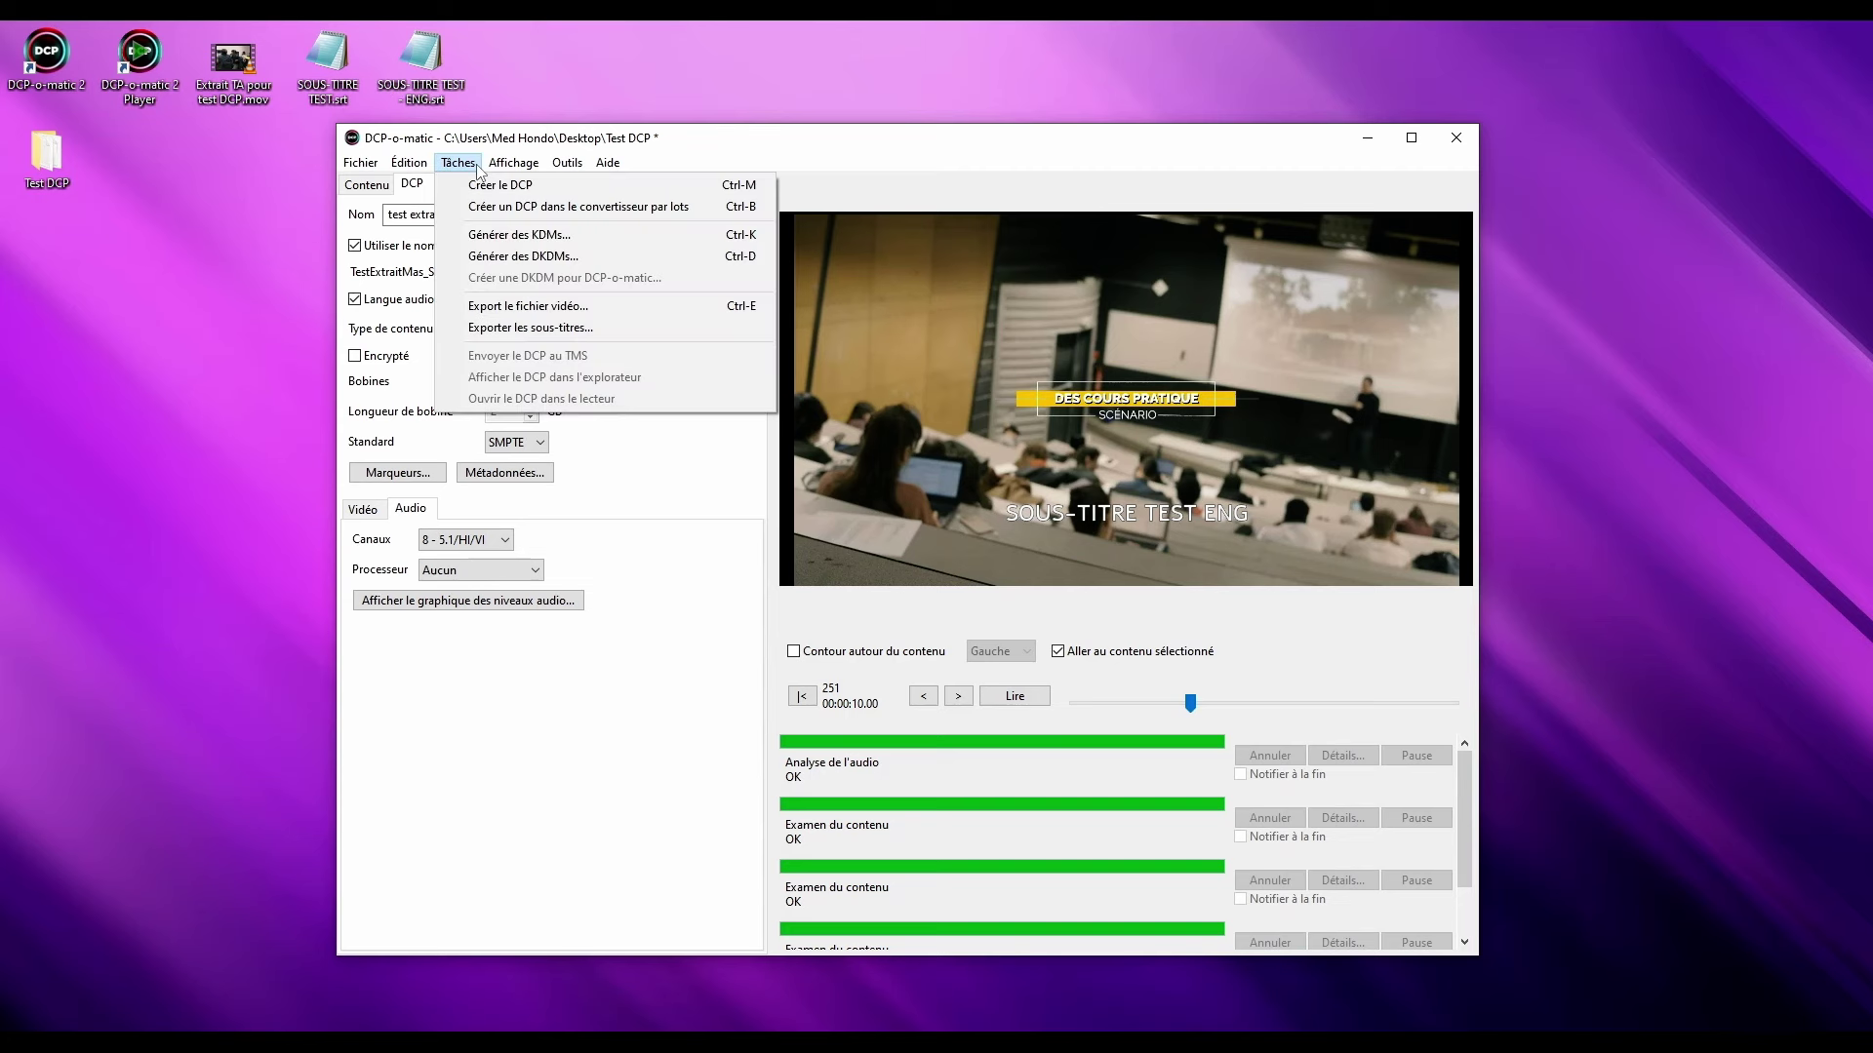
click(483, 185)
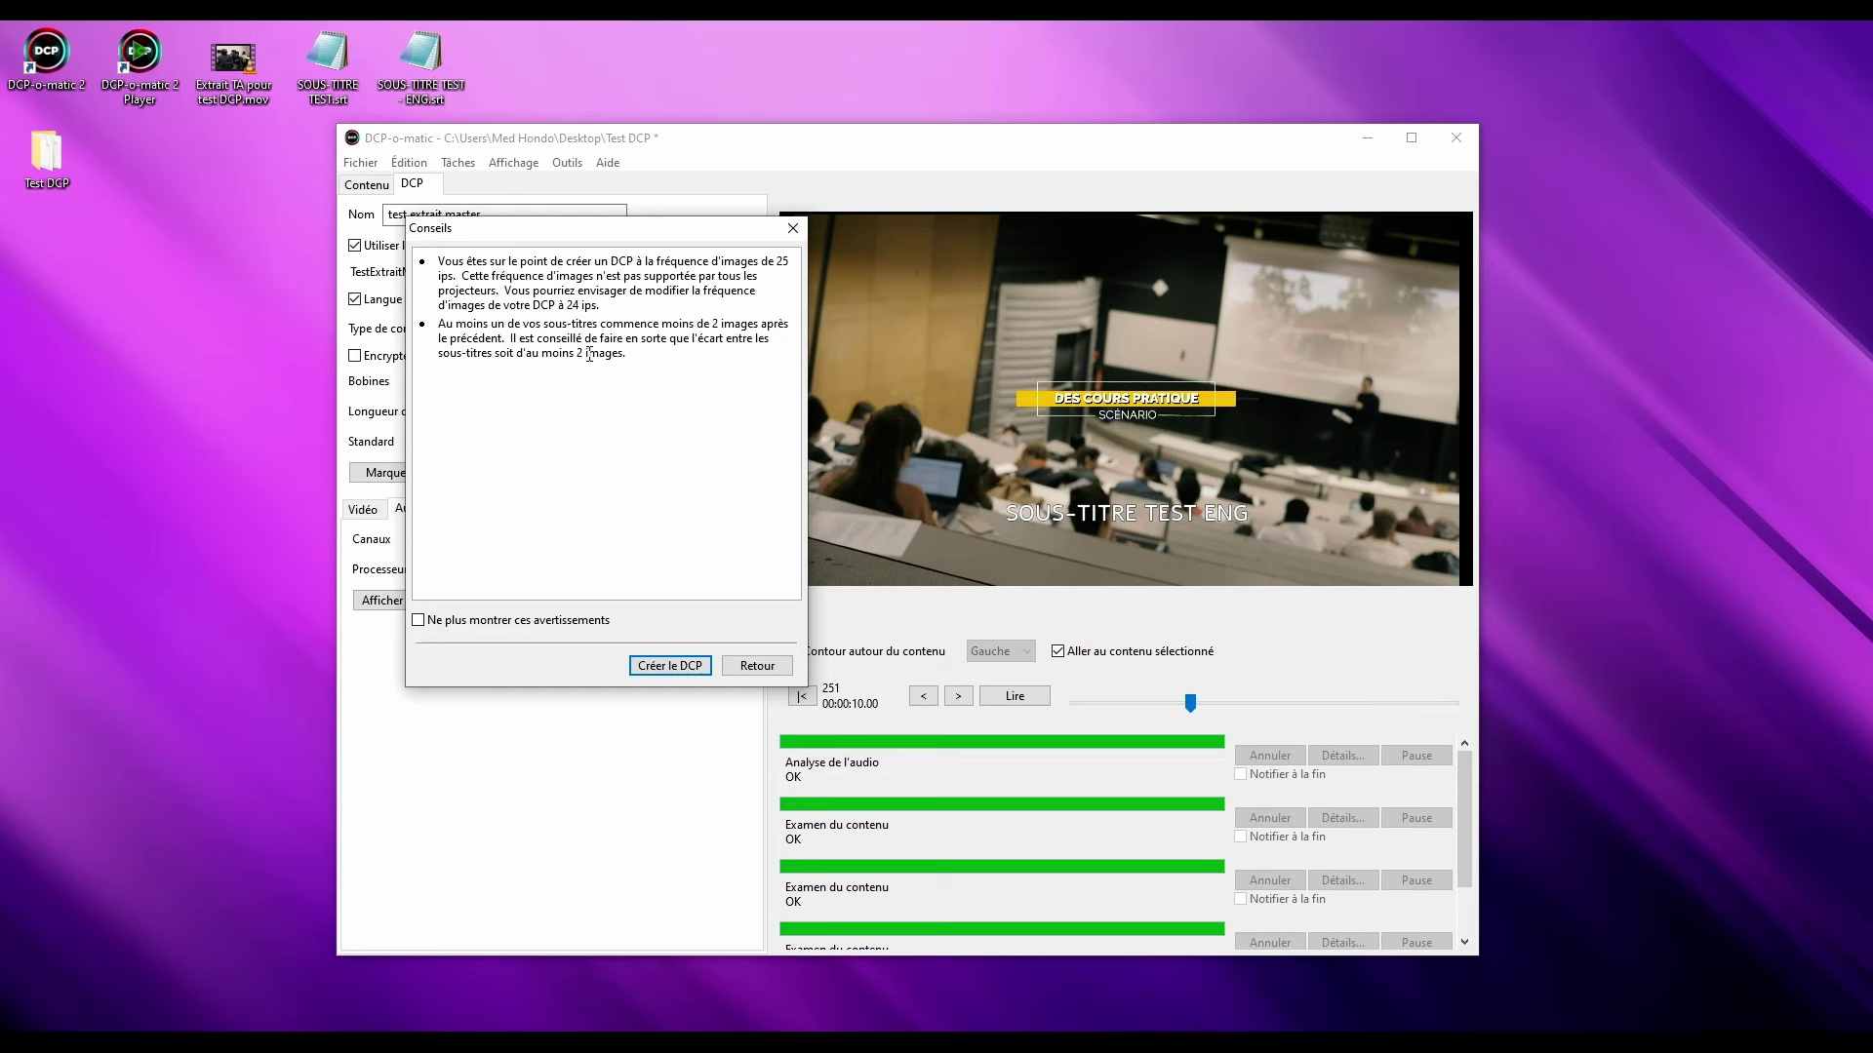
click(669, 670)
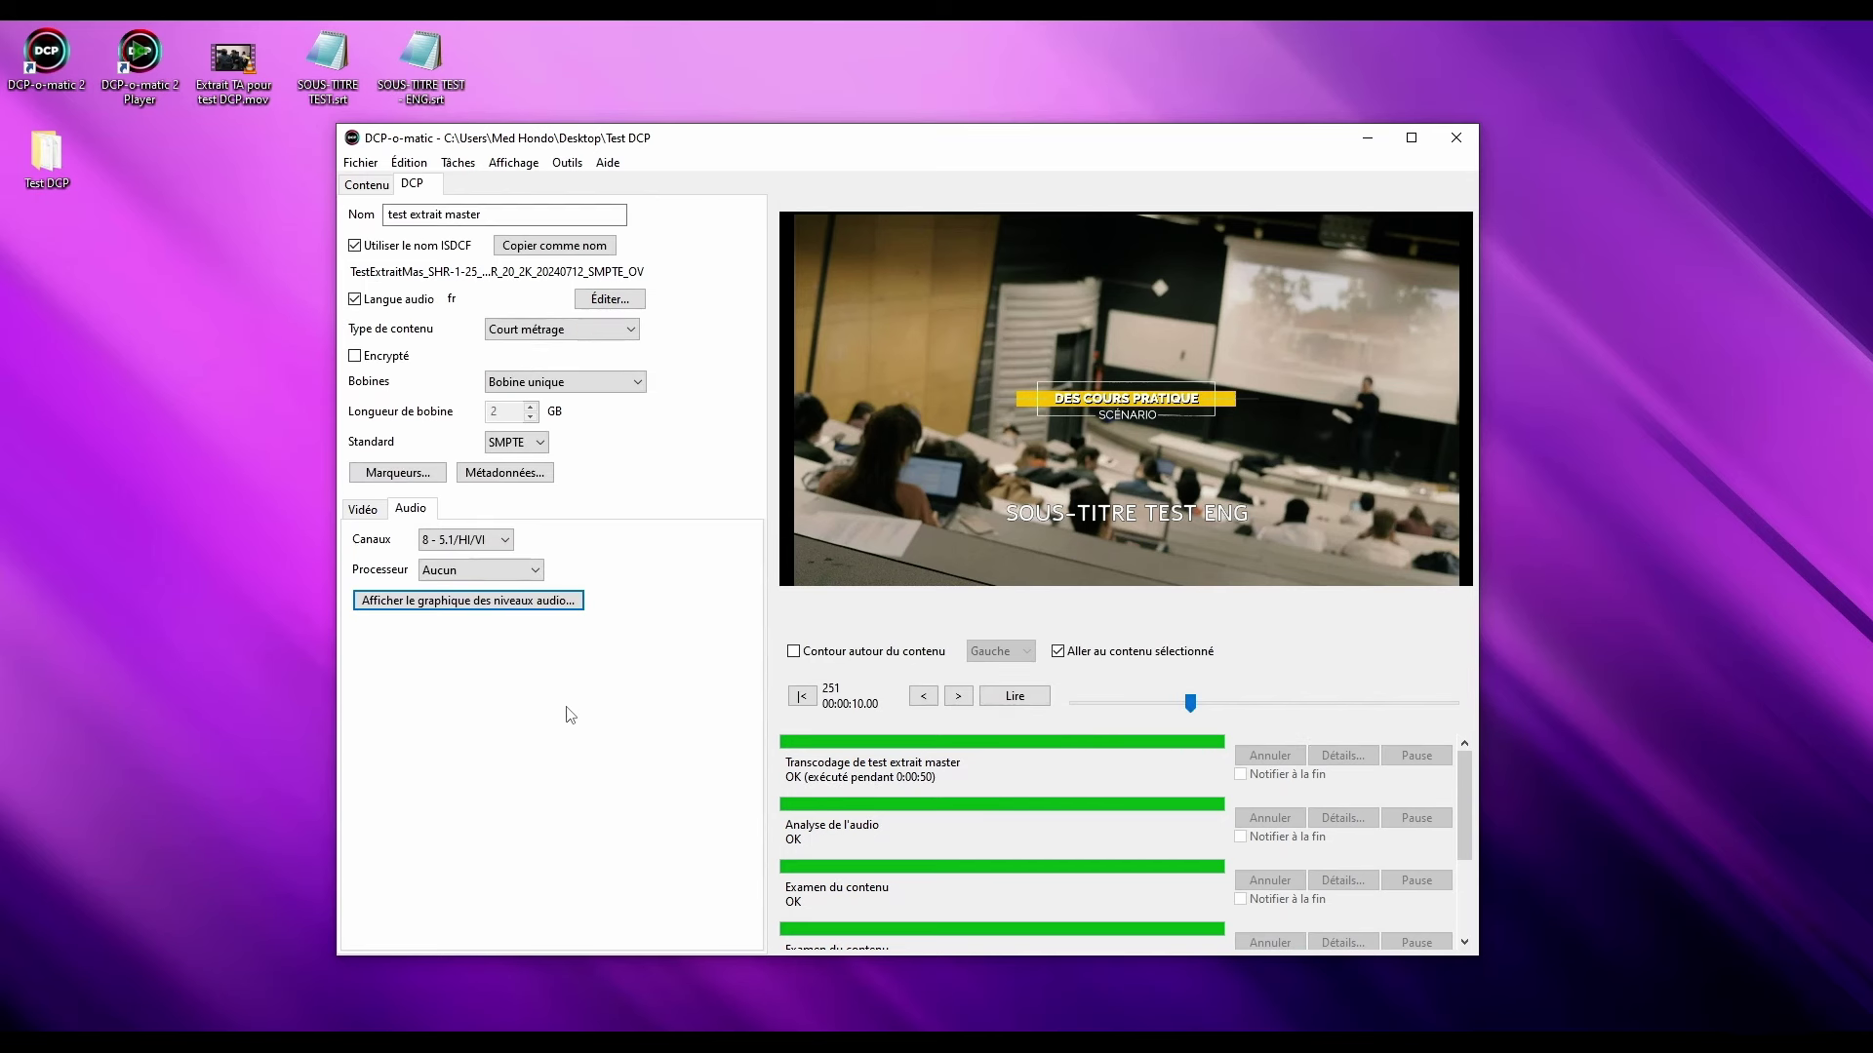
Inspect the files of the generated DCP inside the Test DCP folder on the desktop
double_click(47, 157)
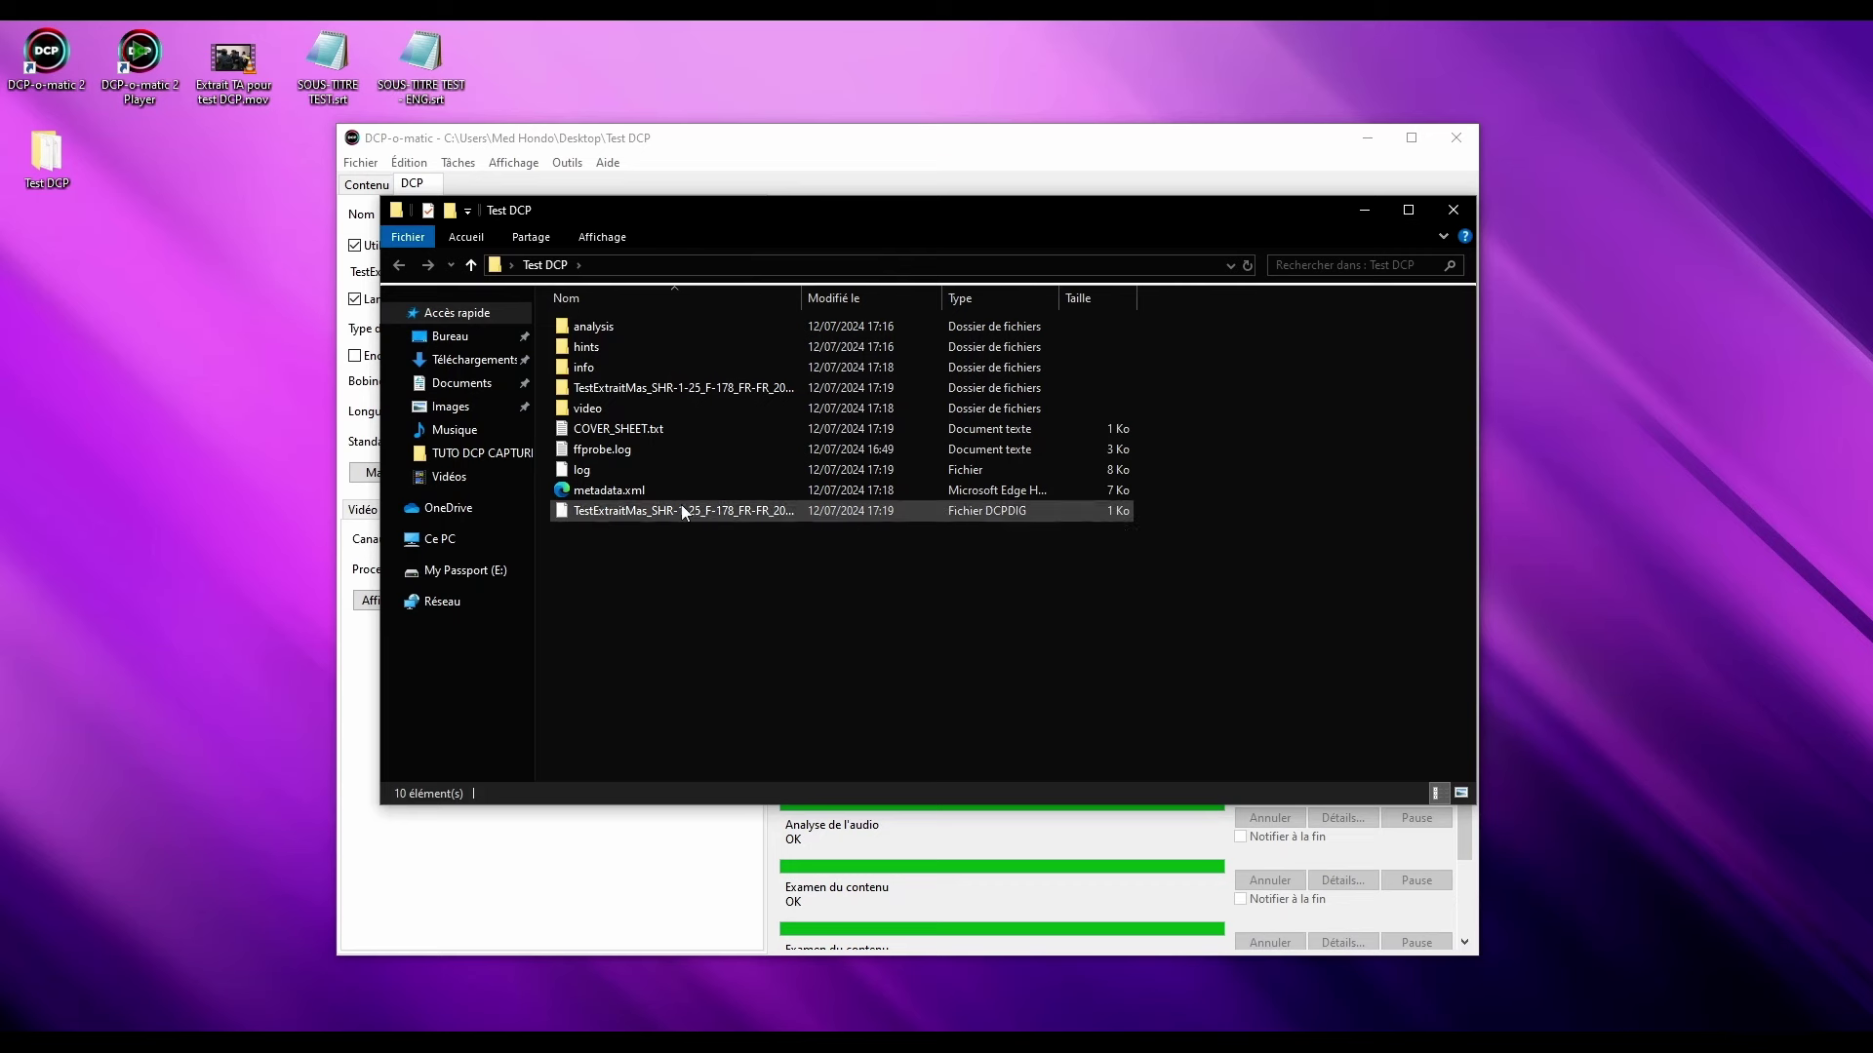
click(654, 392)
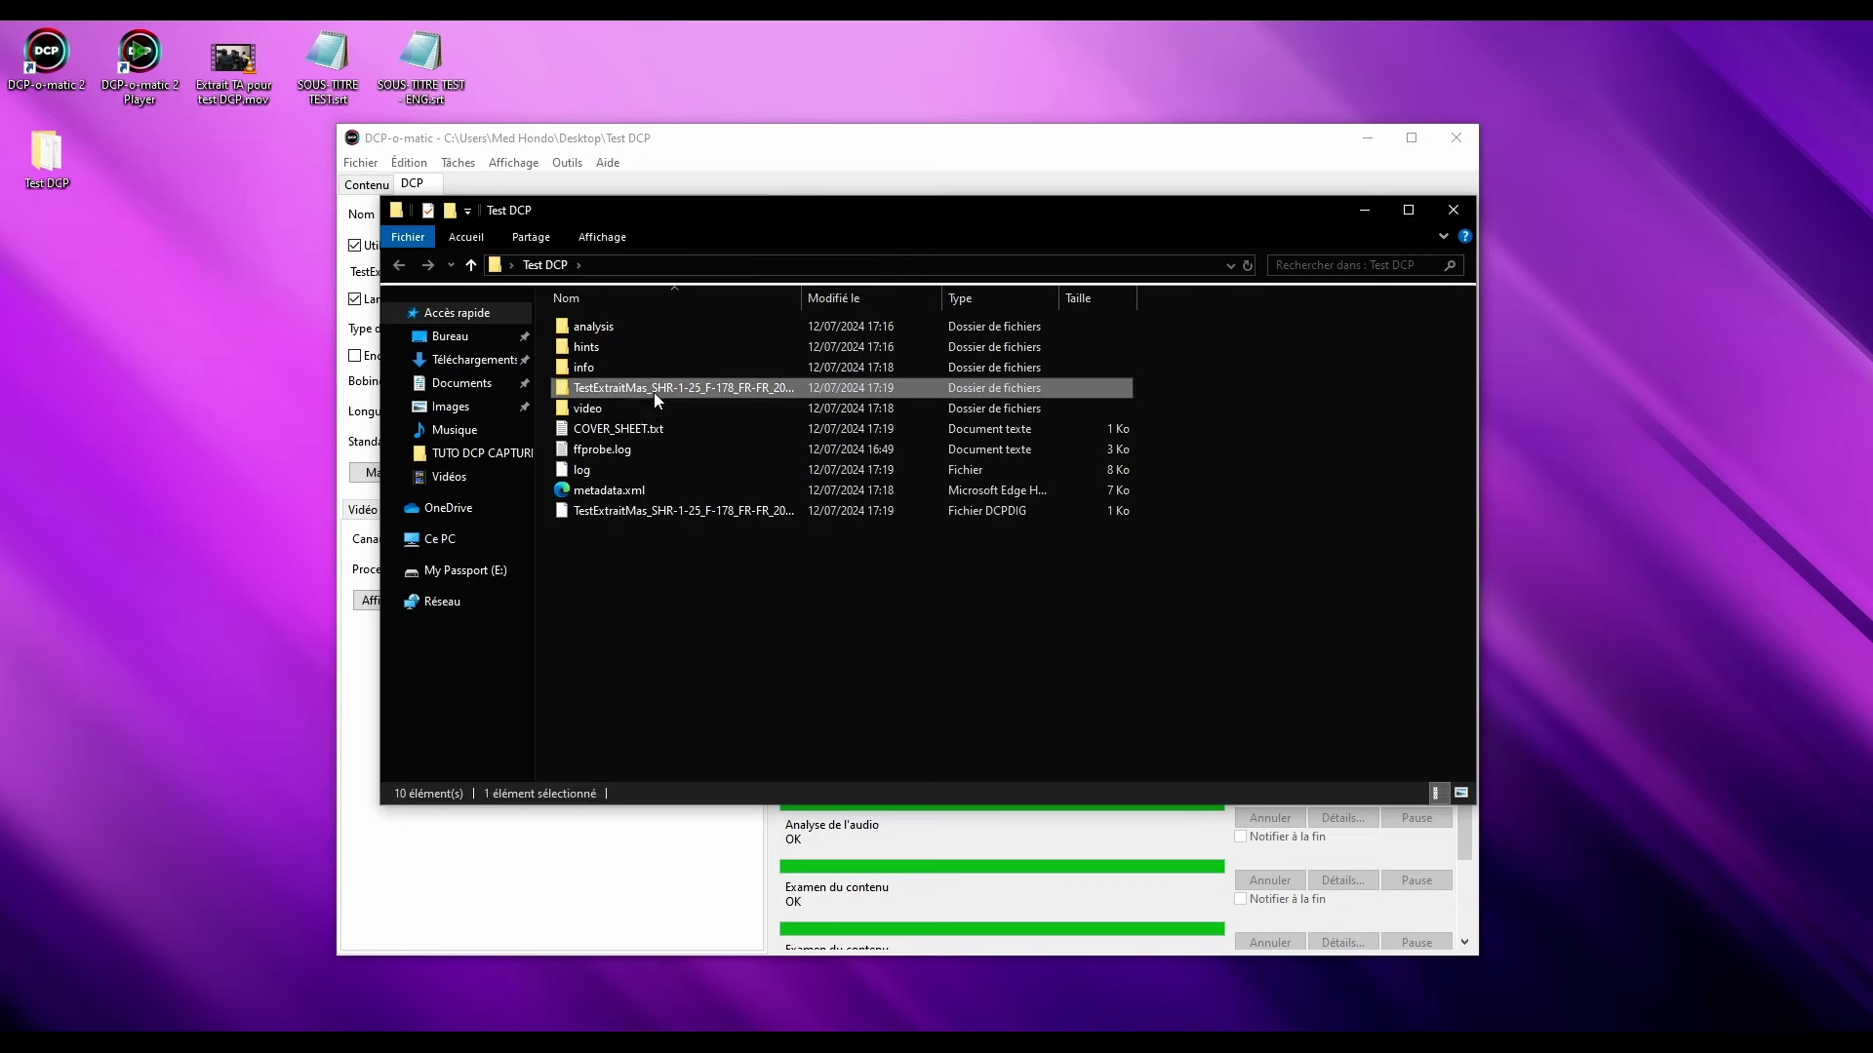
double_click(653, 393)
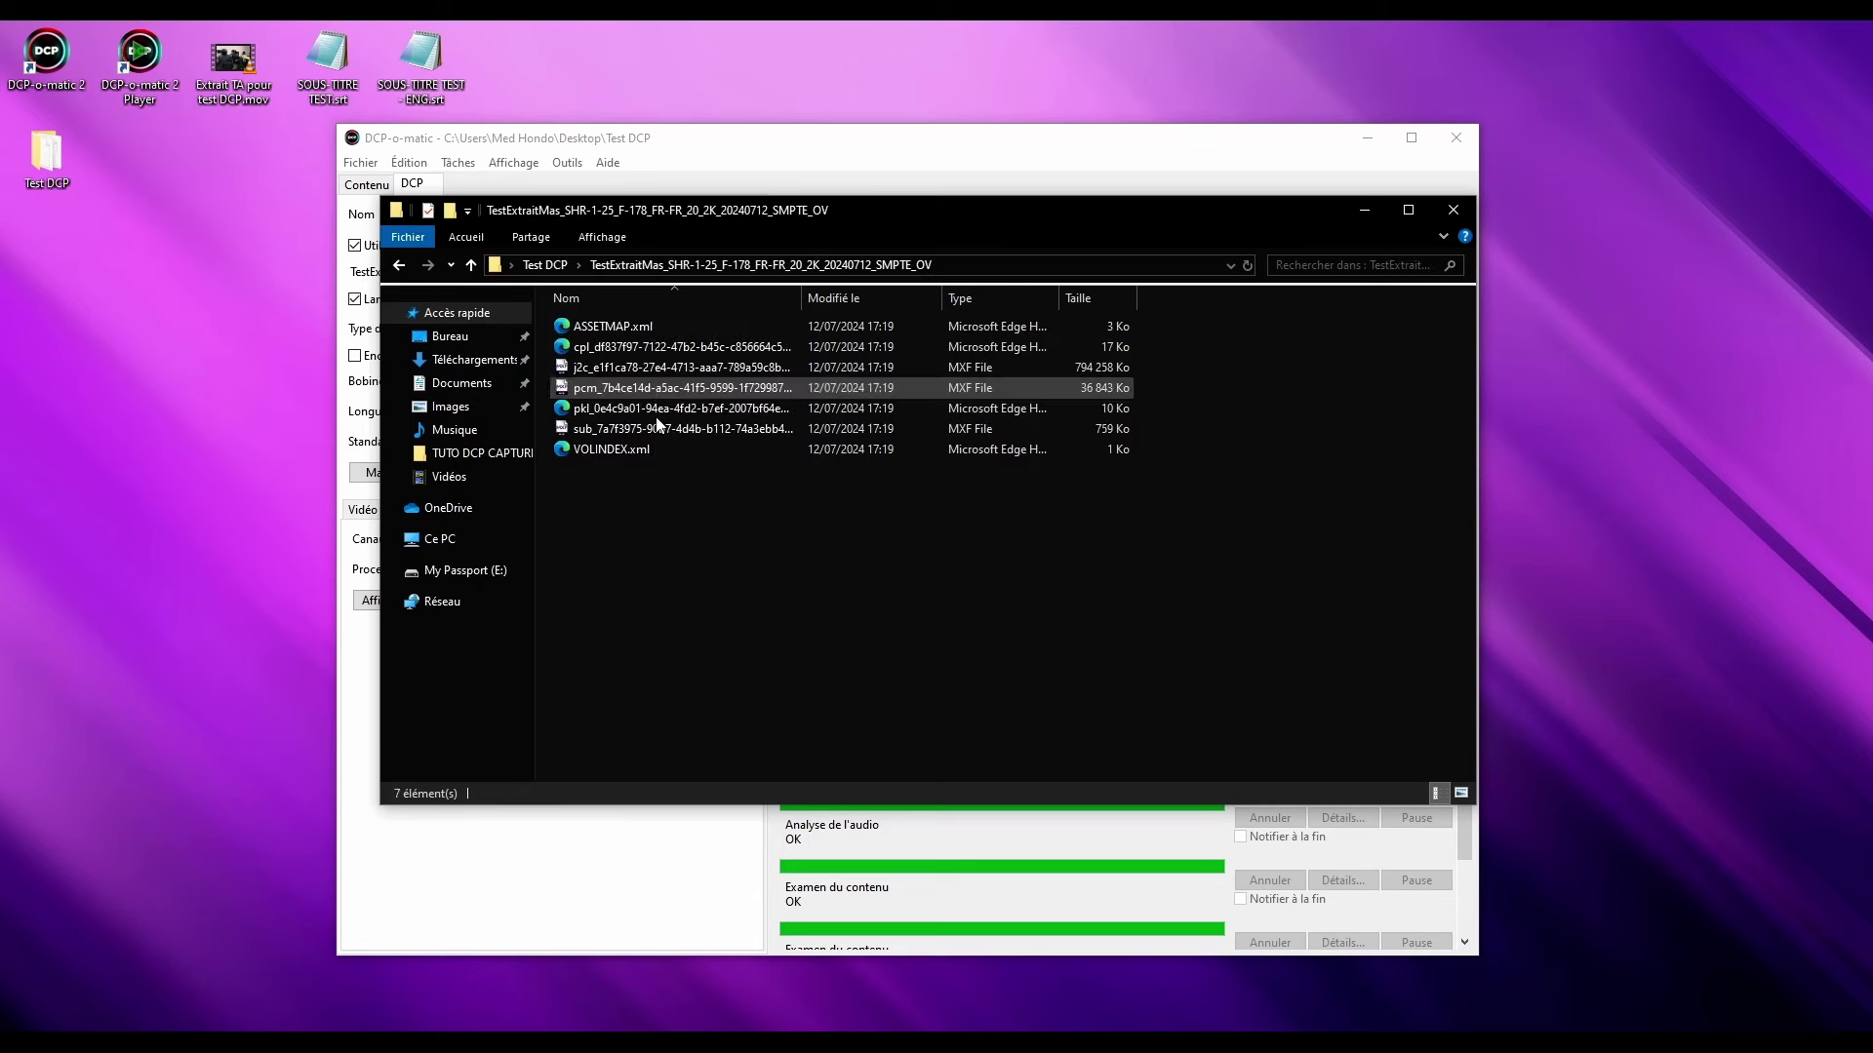
key(alt+F4)
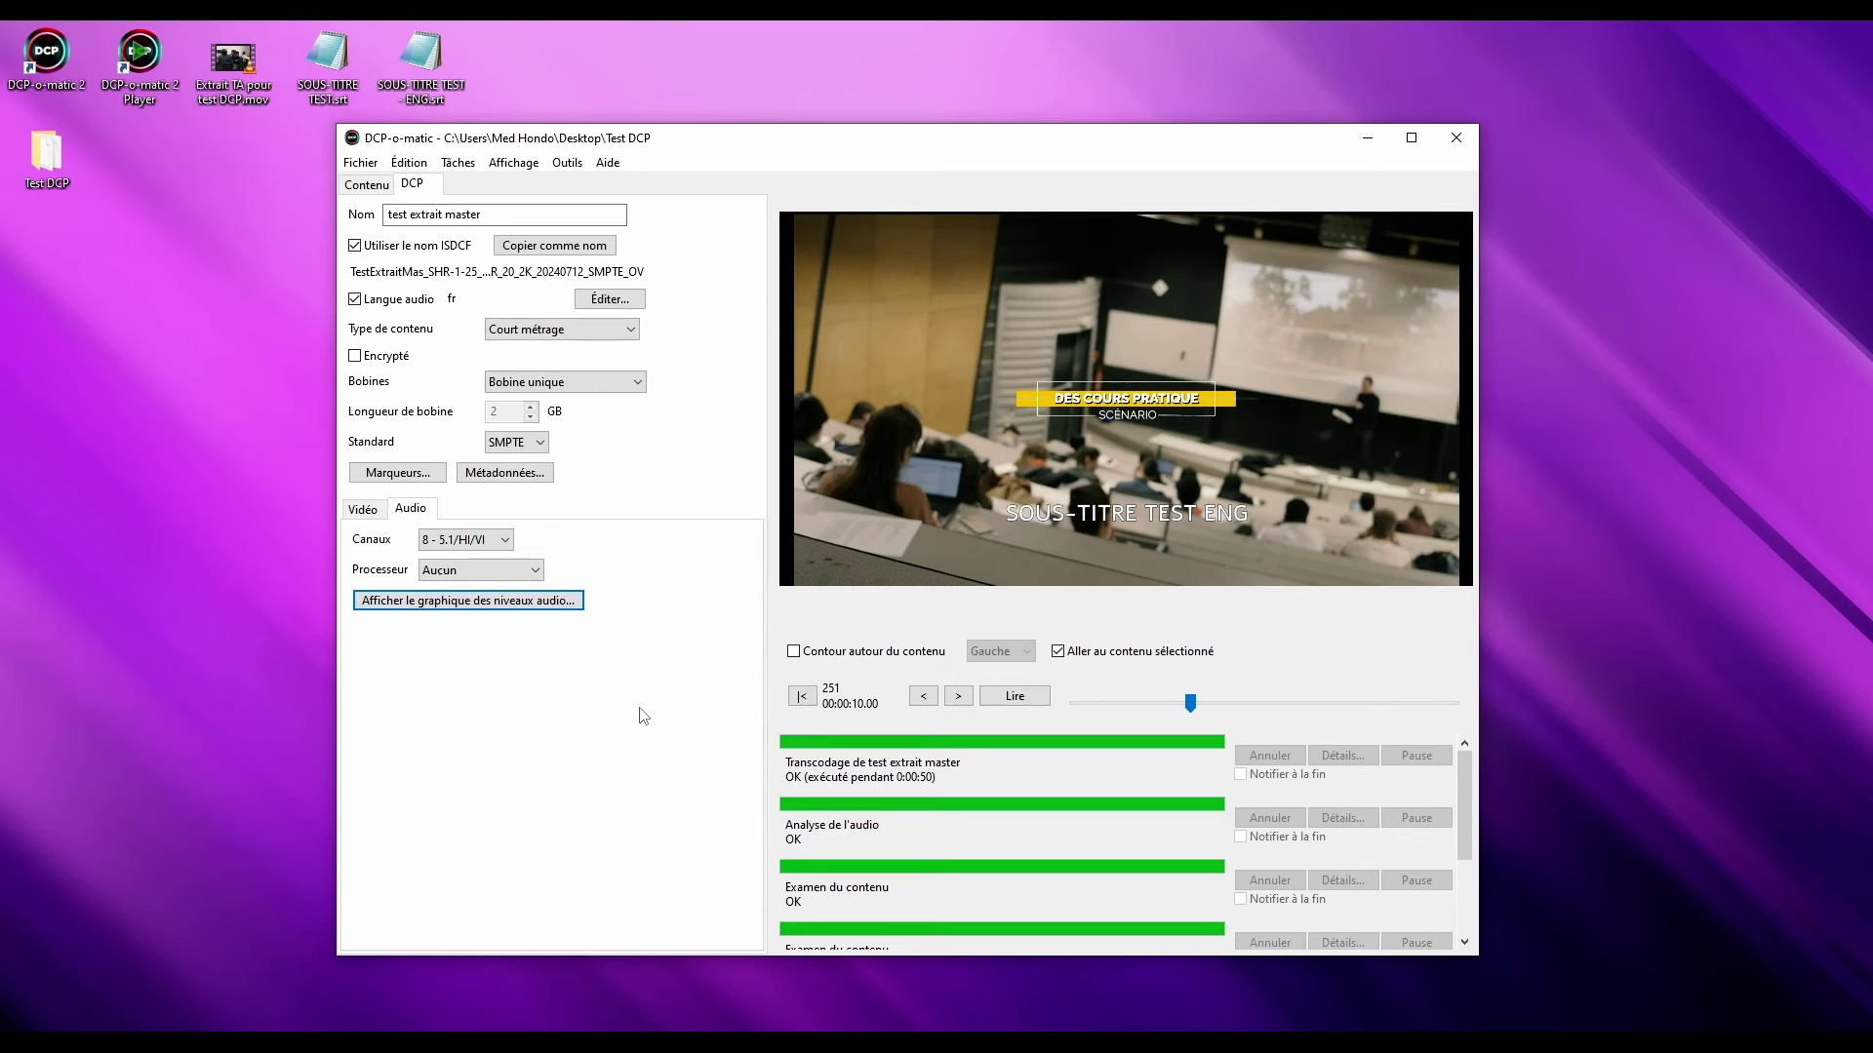
Switch to DCP-o-matic Player and open the TestExtraitMas_SHR-1-25_F-178_FR-FR_20_2K_20240712_SMPTE_OV folder from Test DCP on the desktop
click(1448, 146)
double_click(139, 53)
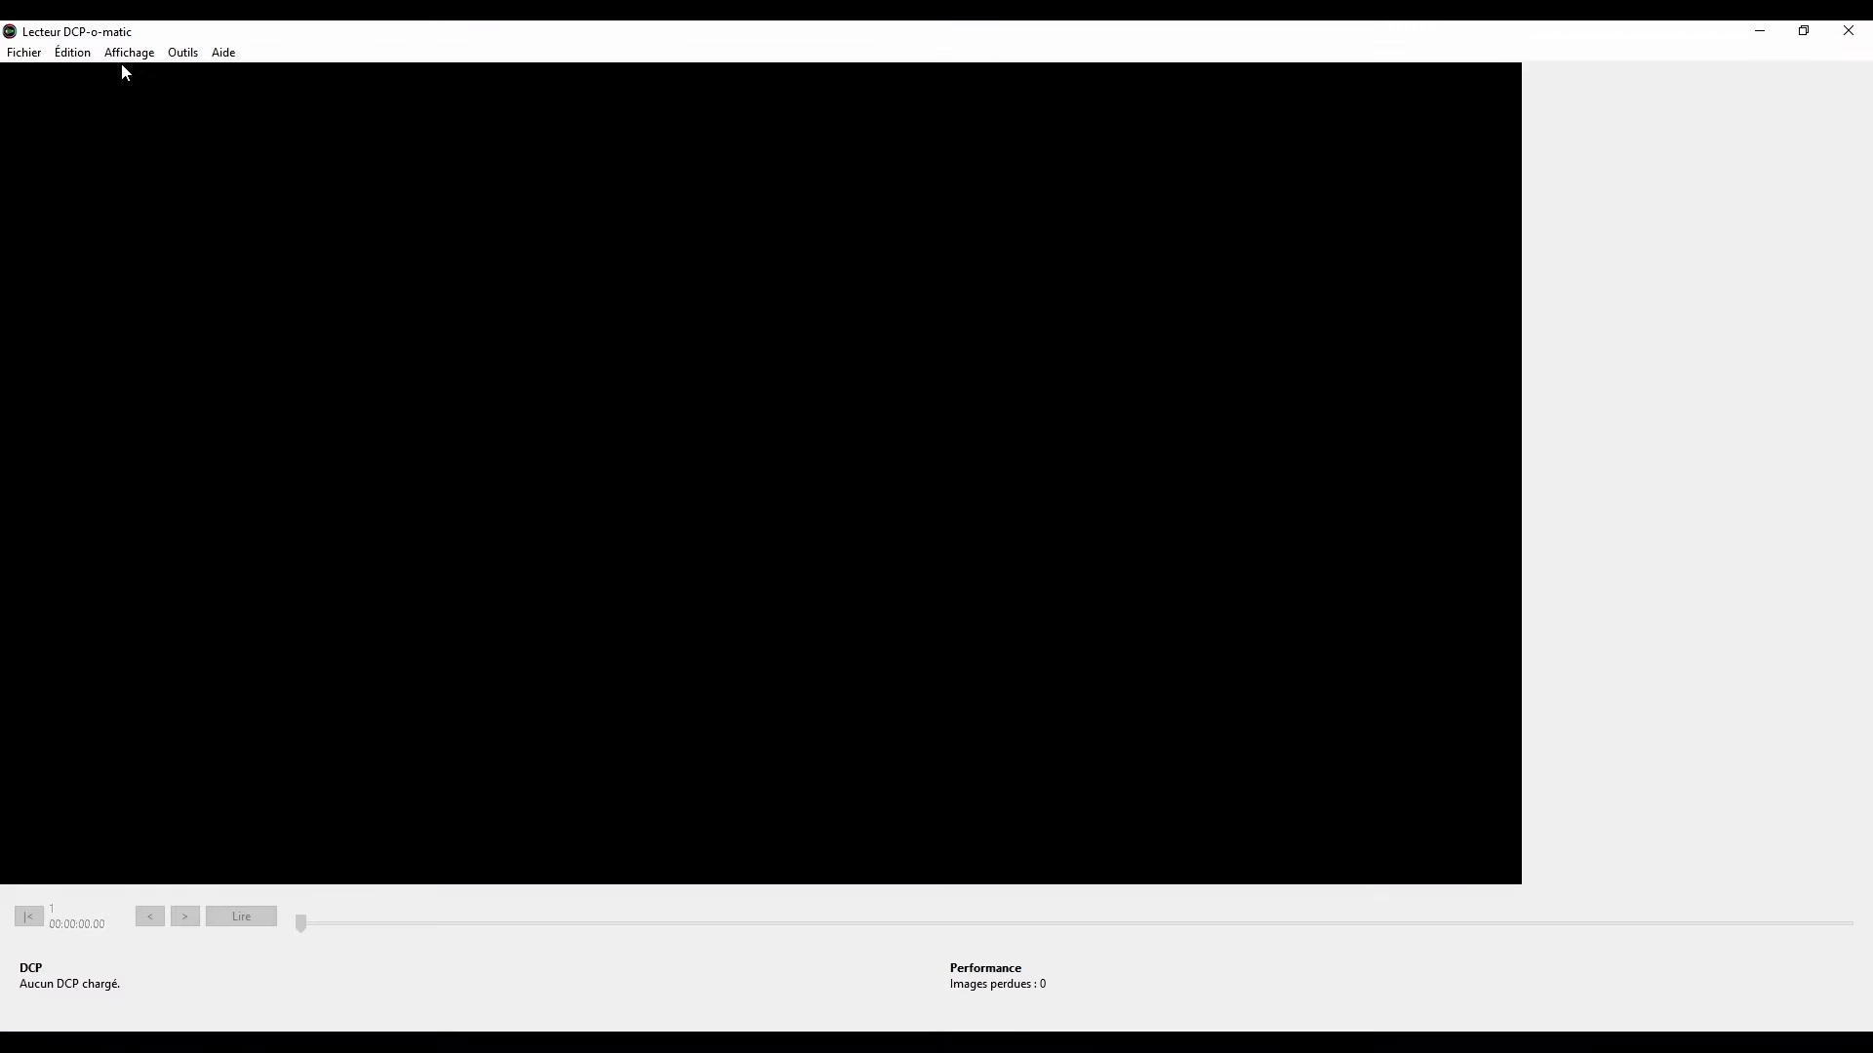
click(33, 61)
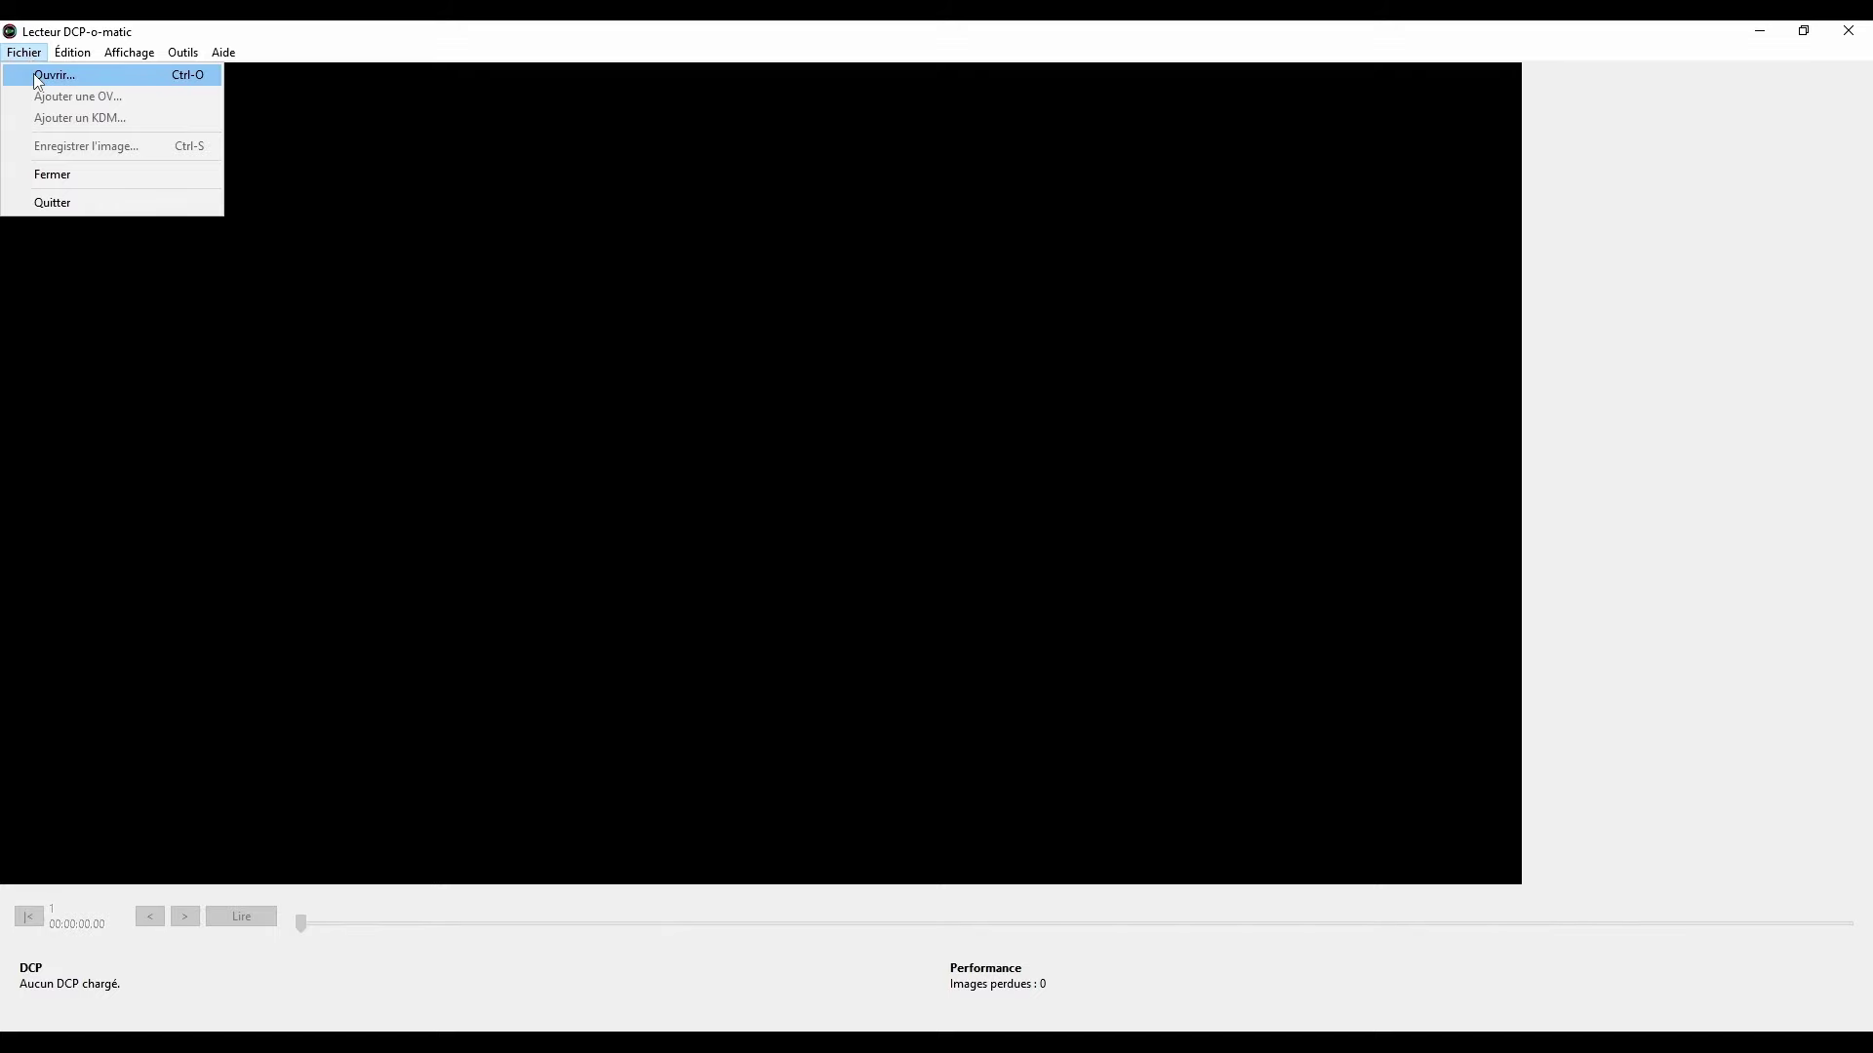
click(37, 73)
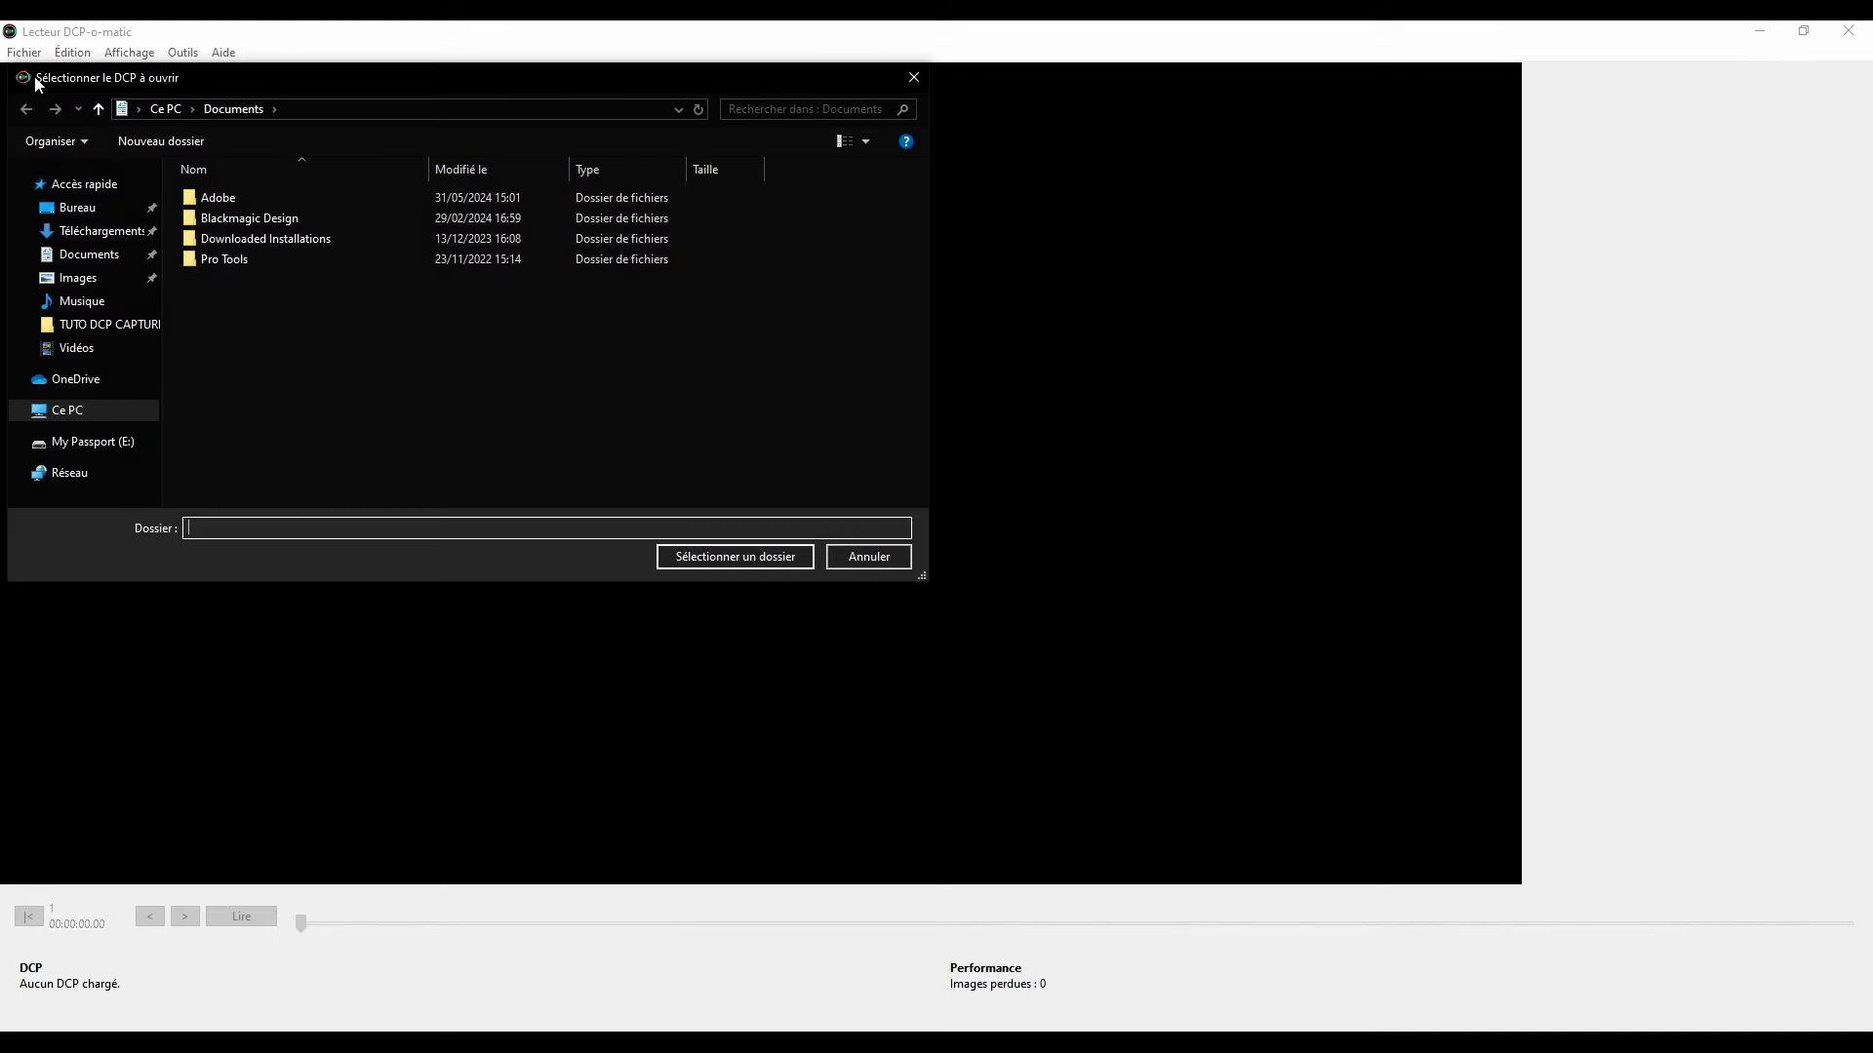
click(86, 208)
double_click(252, 232)
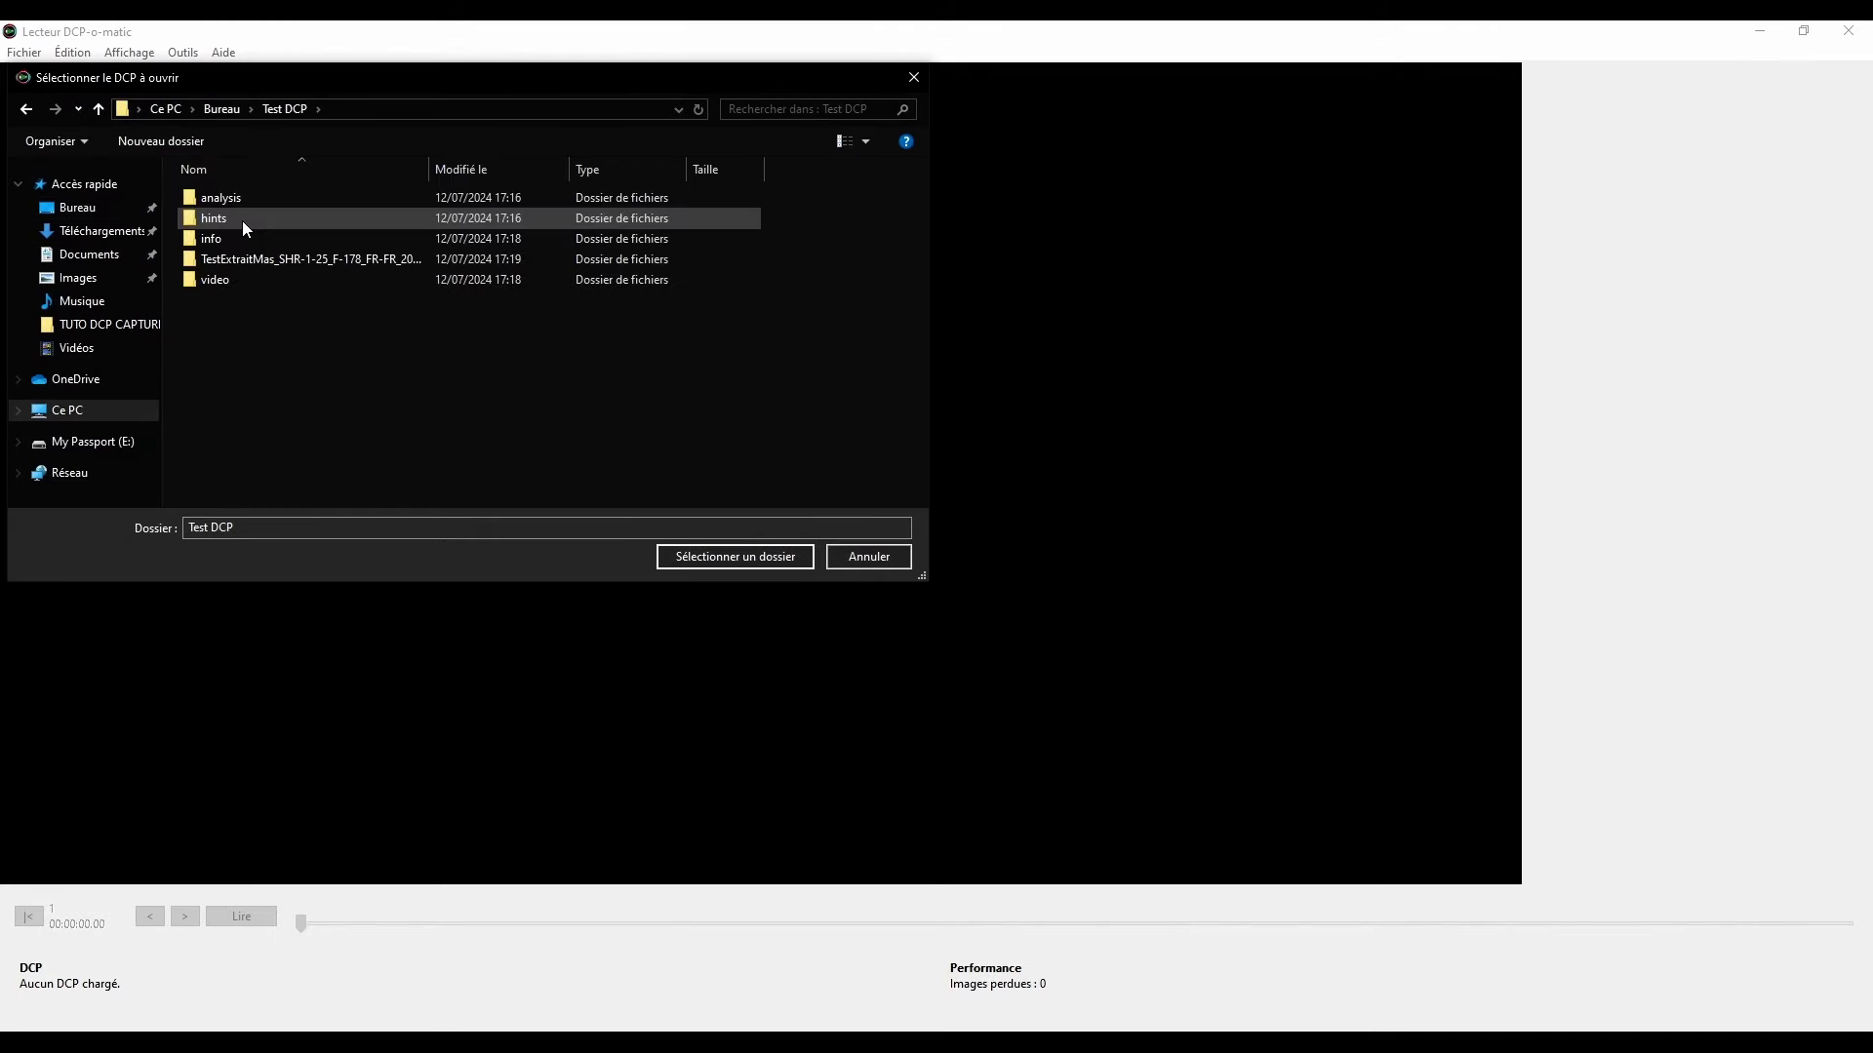
click(260, 259)
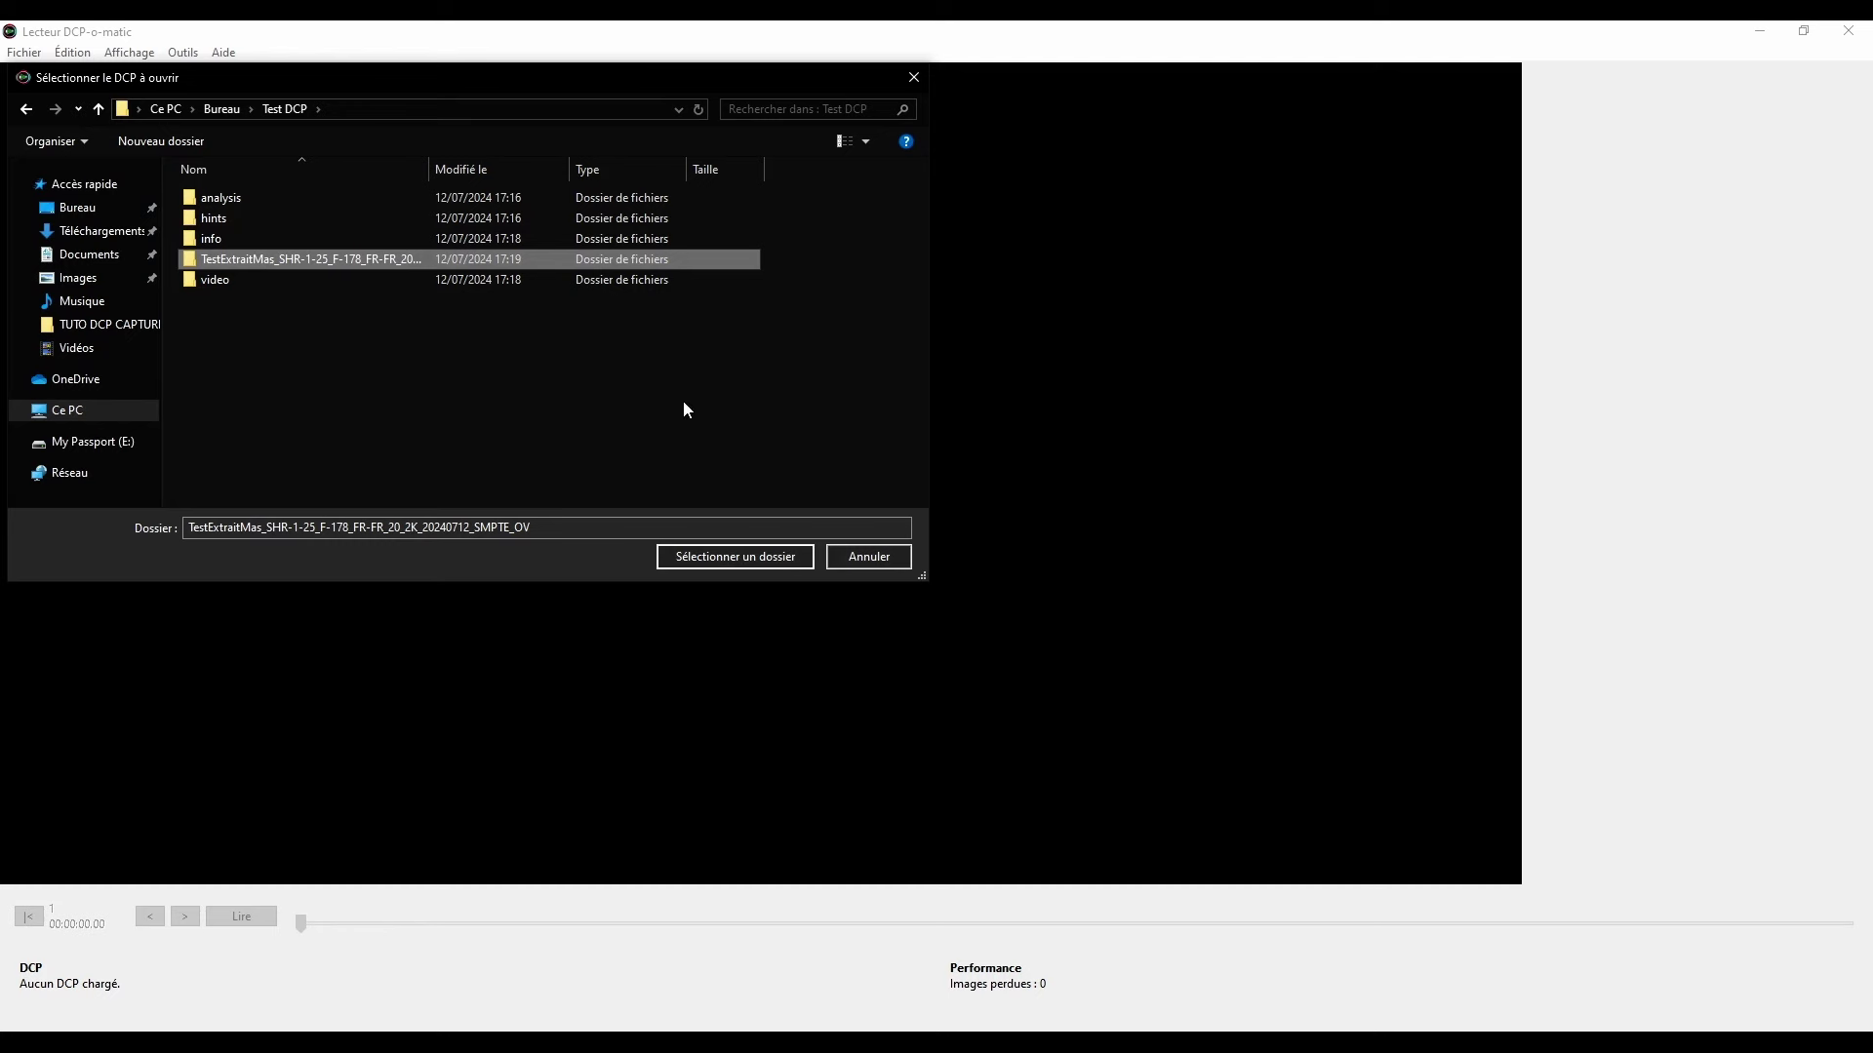
click(757, 564)
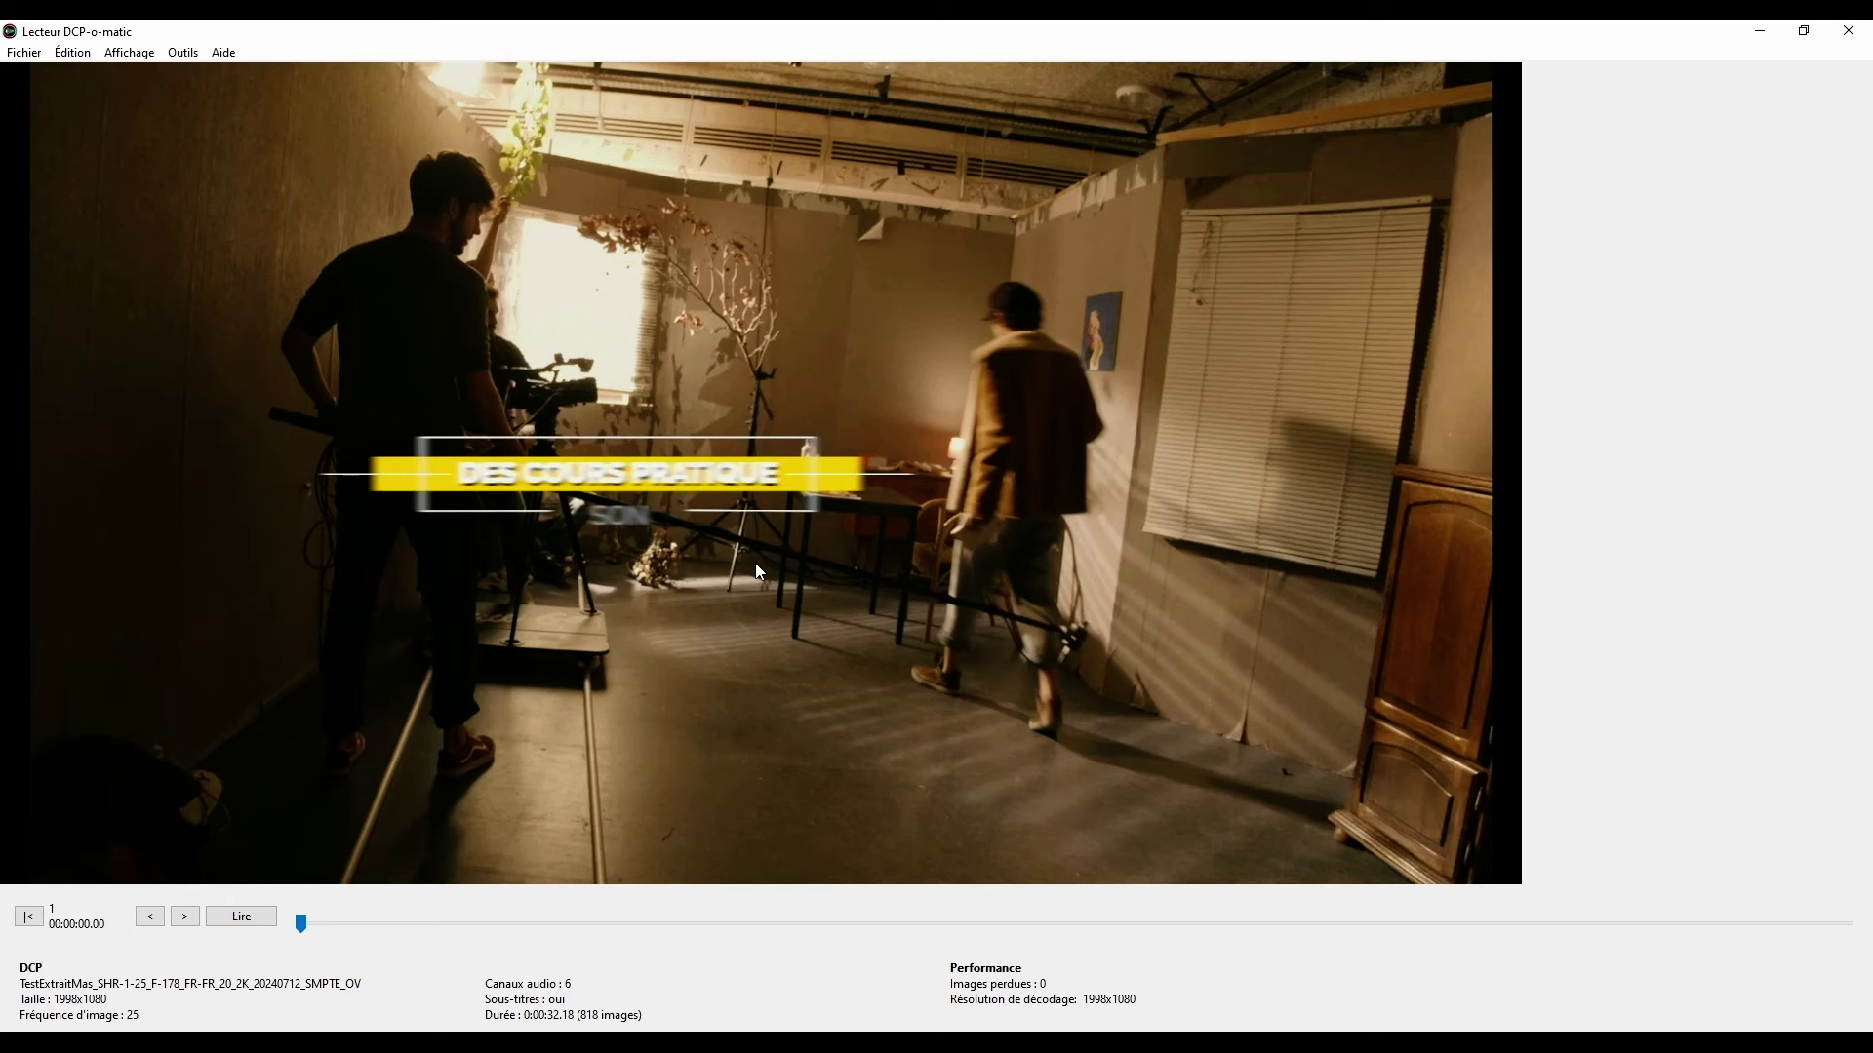
Set the player to decode at quarter resolution, and play the DCP briefly to check picture and subtitles before pausing
click(137, 54)
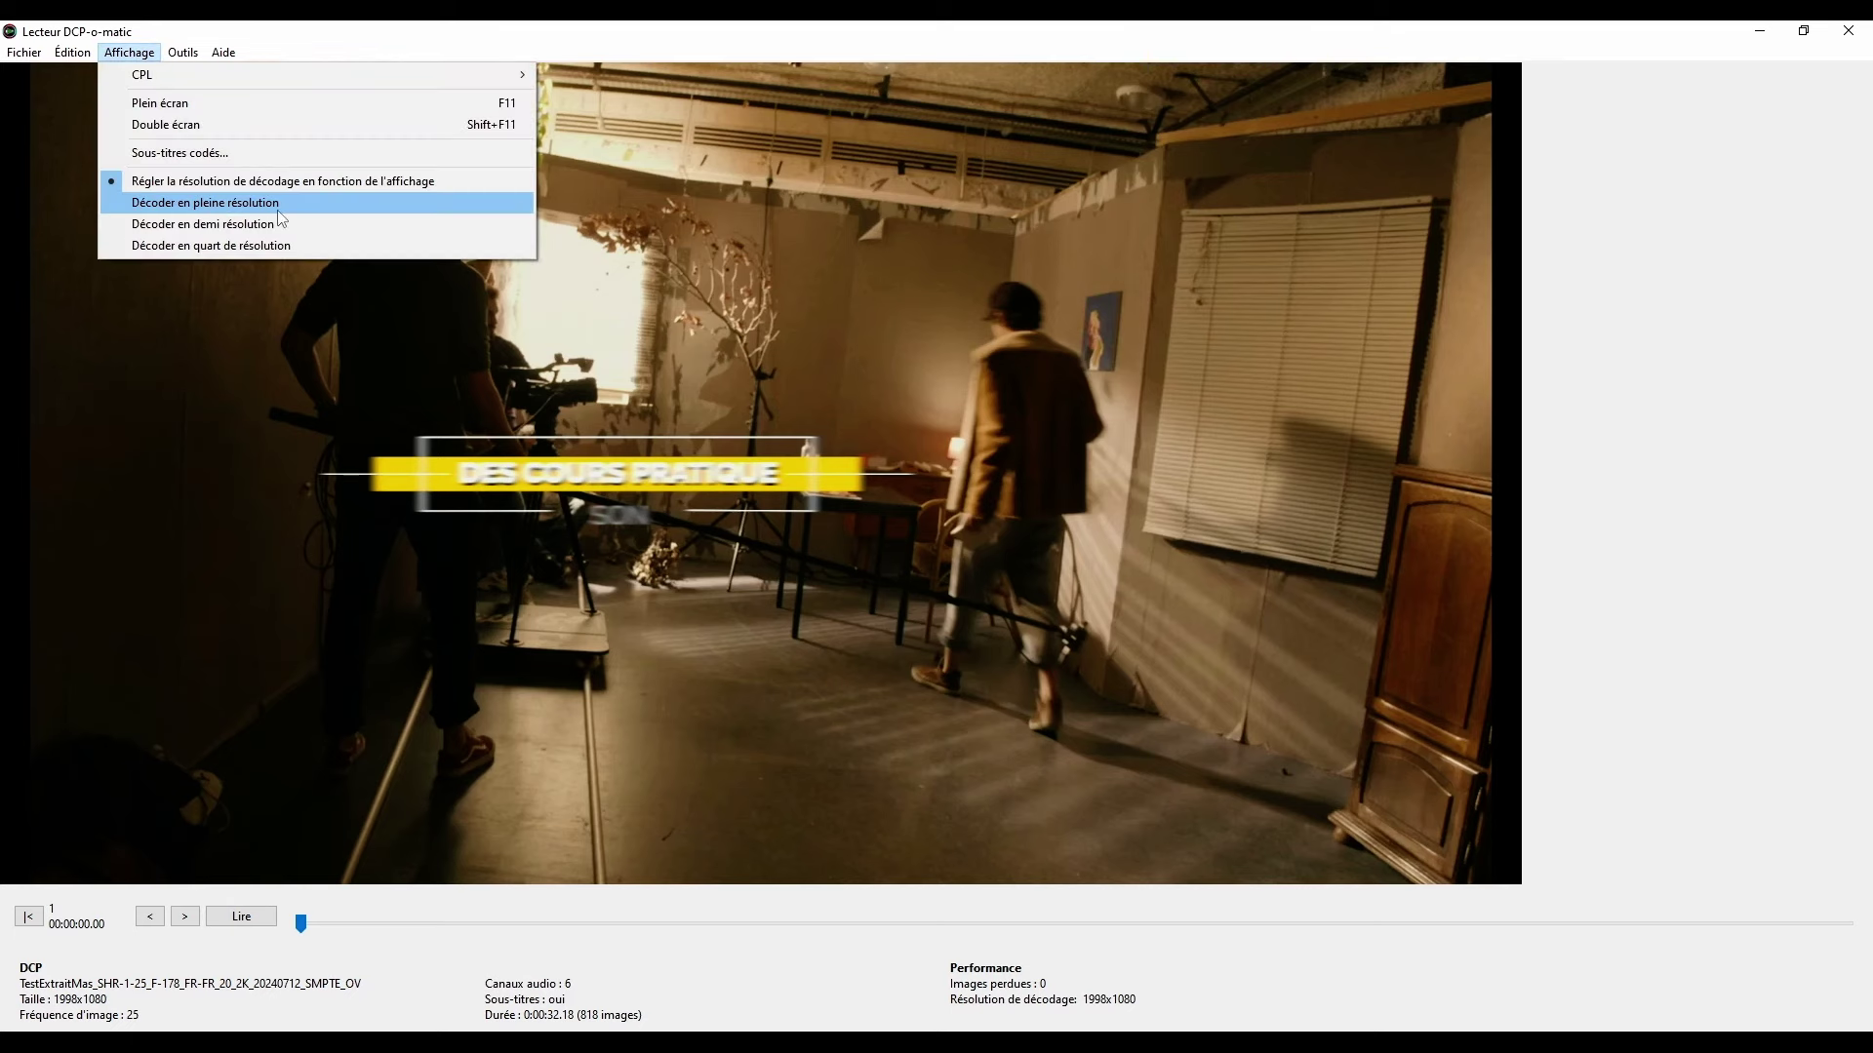
click(325, 248)
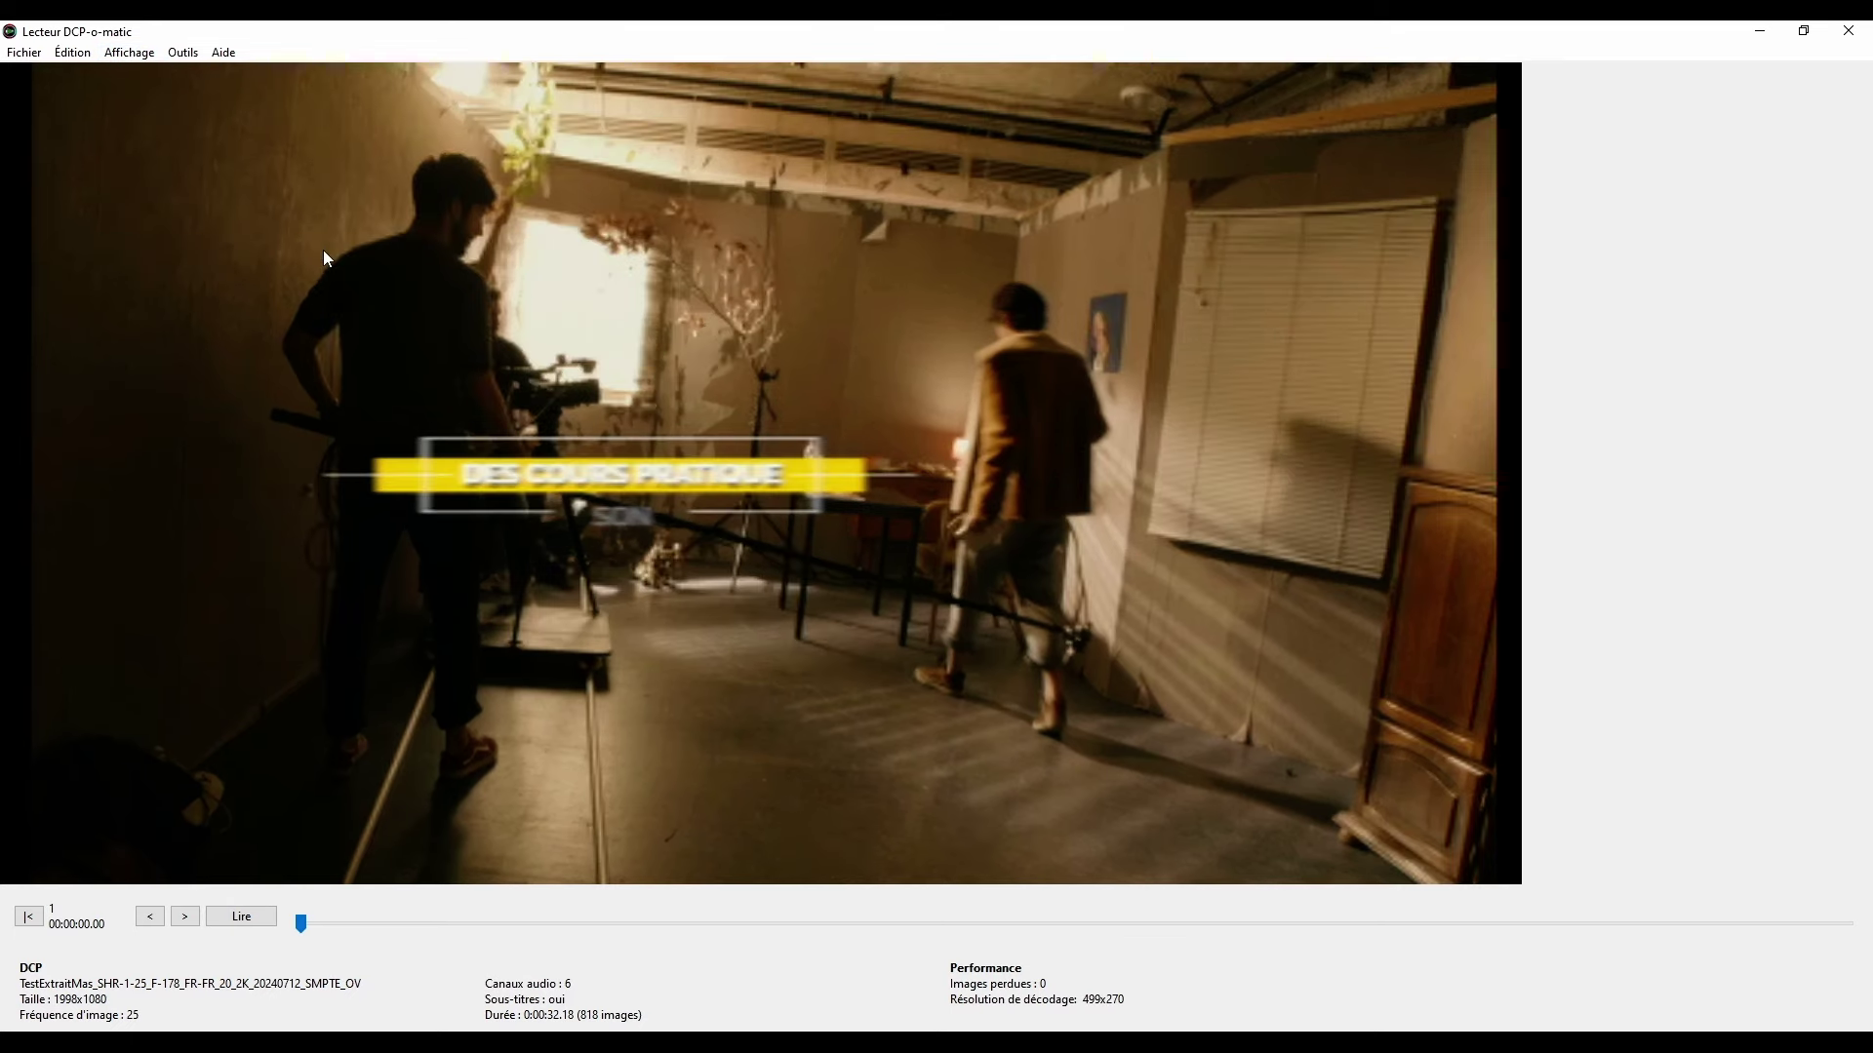
key(space)
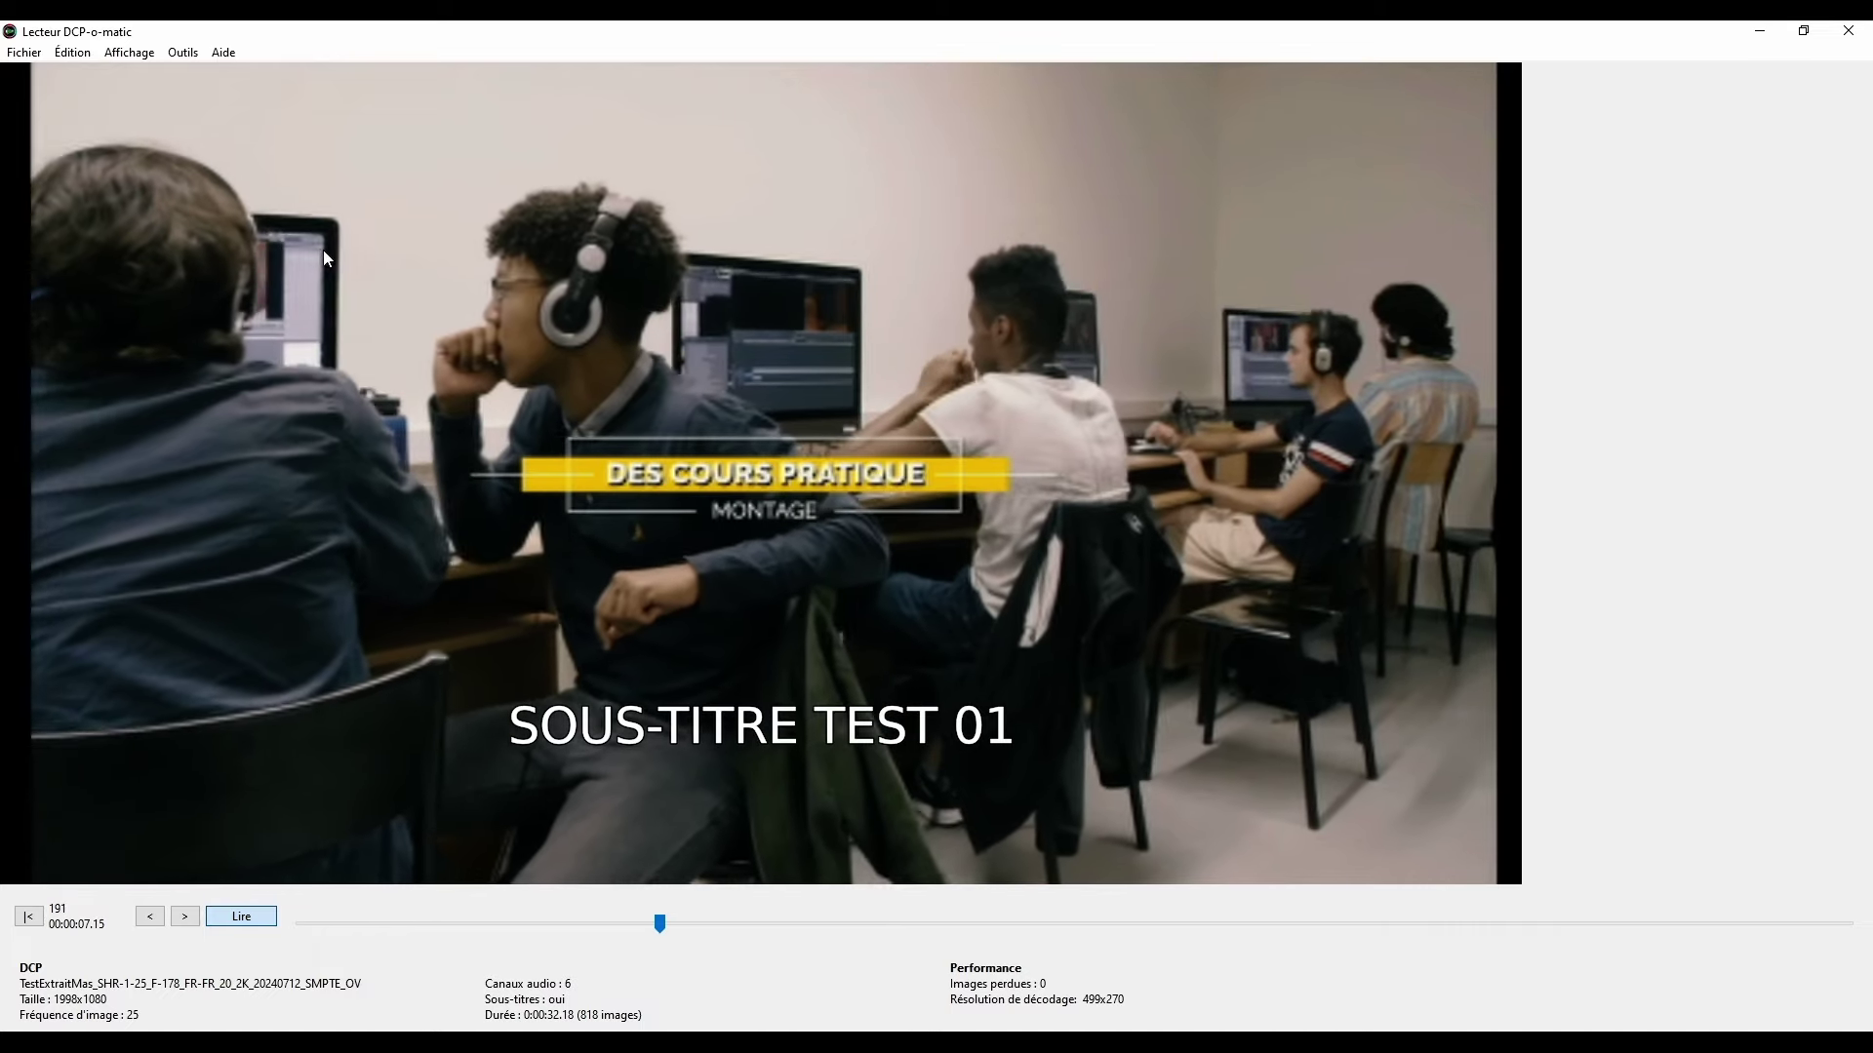
key(space)
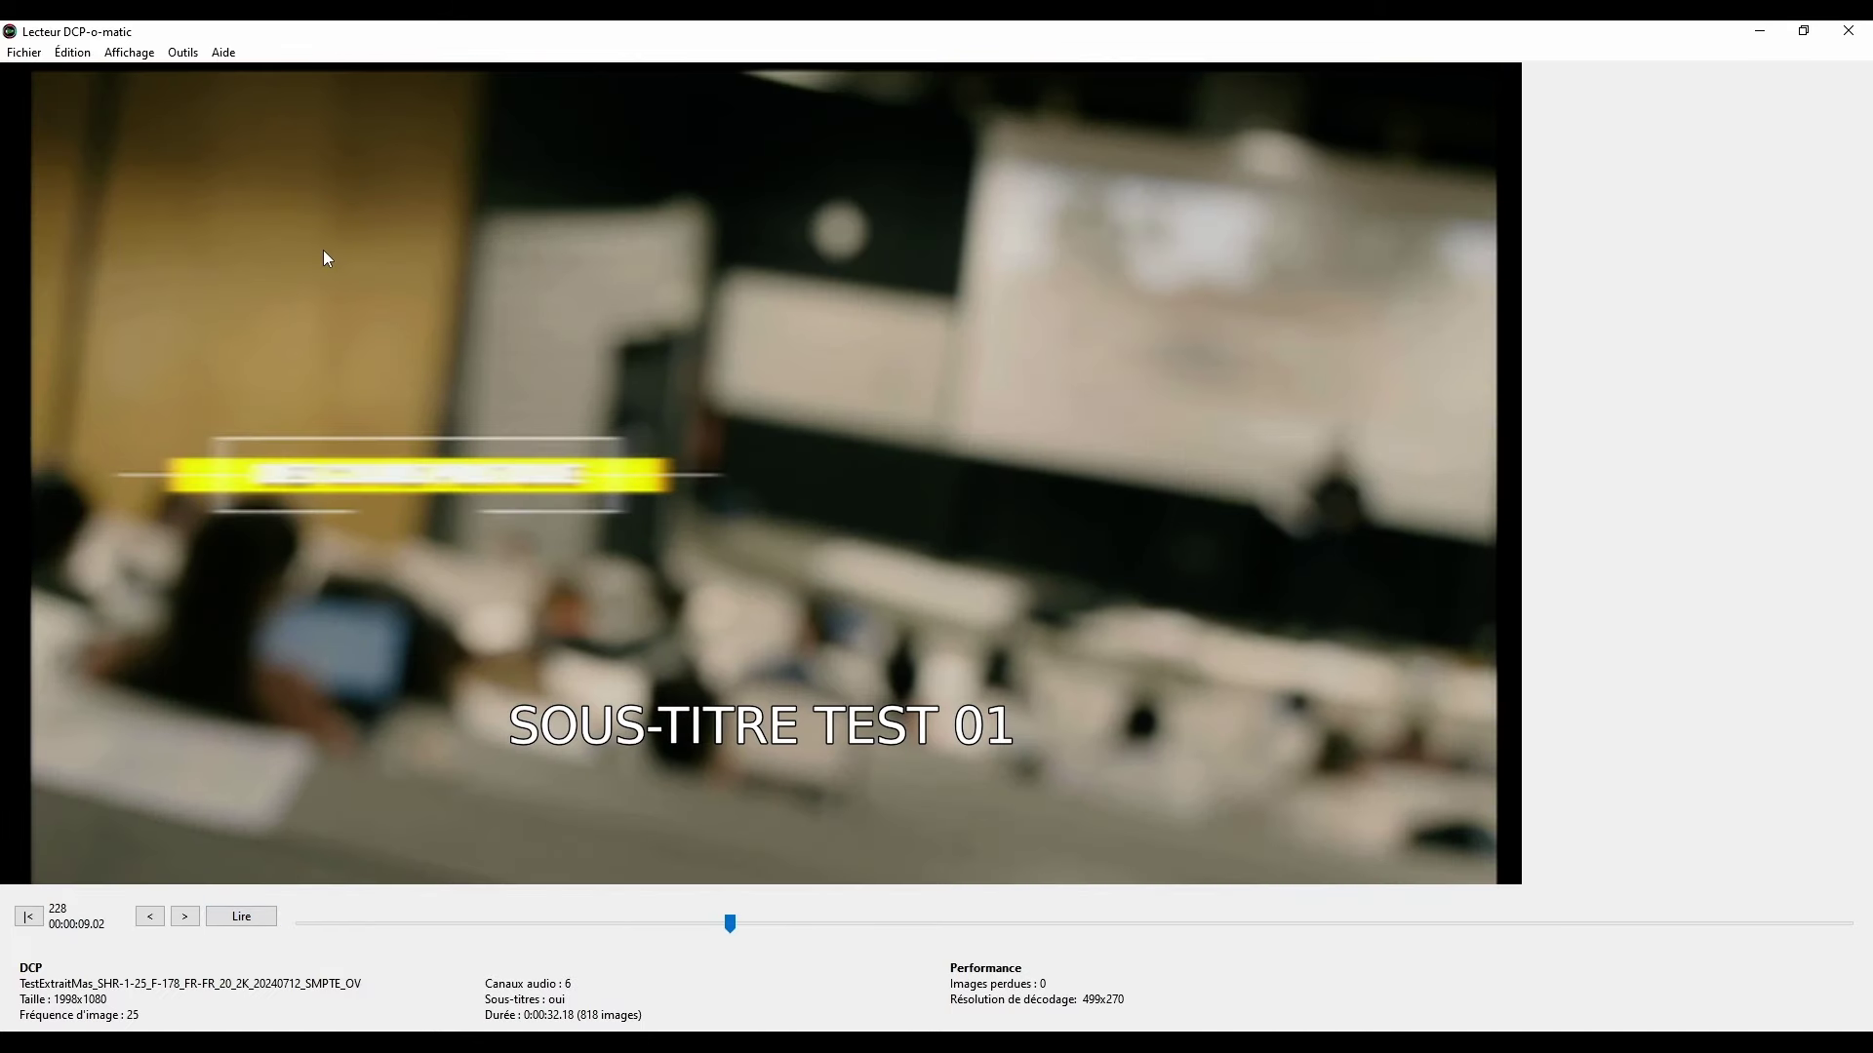